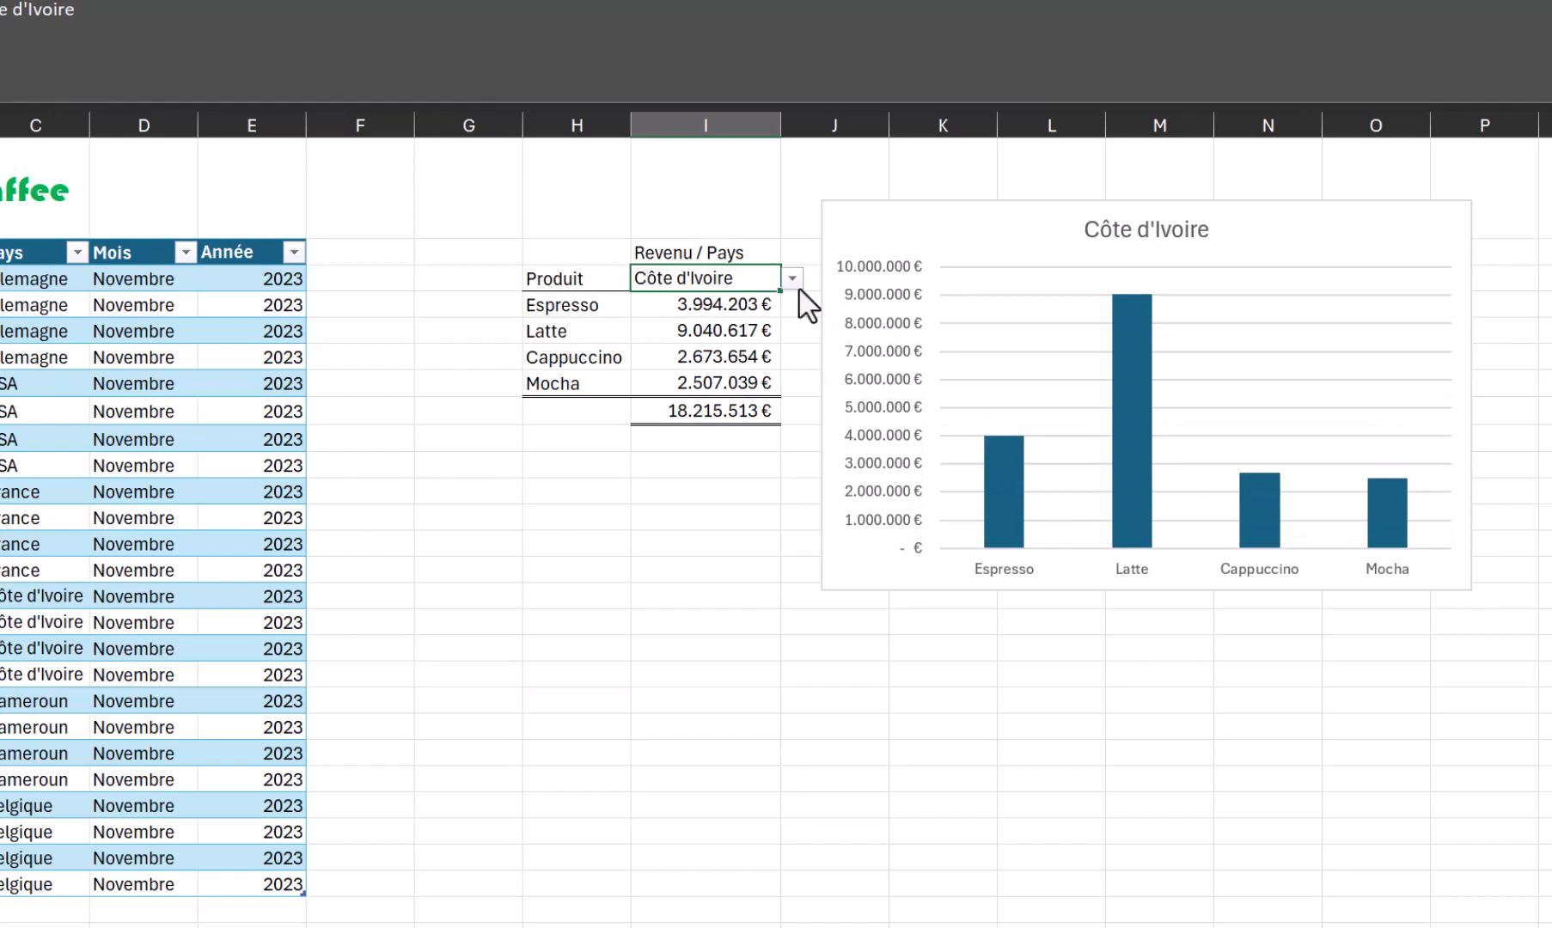
# Step: Switch the country in the finished report's drop-down list to USA and on to another country to see how the chart responds
pyautogui.click(792, 278)
pyautogui.click(741, 325)
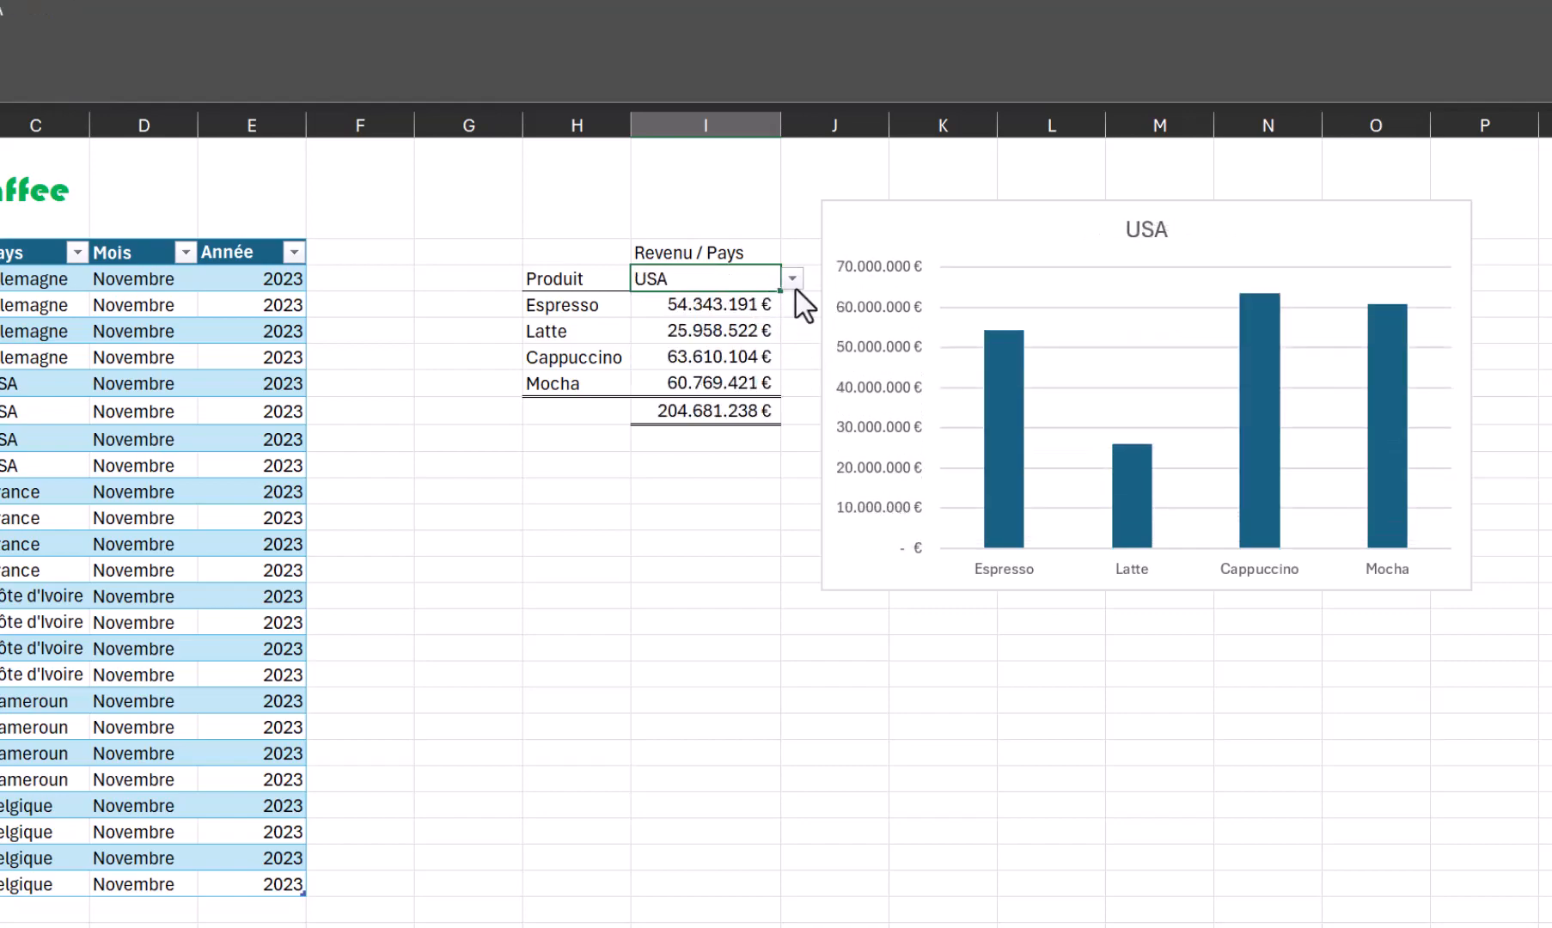
pyautogui.click(792, 278)
pyautogui.click(707, 393)
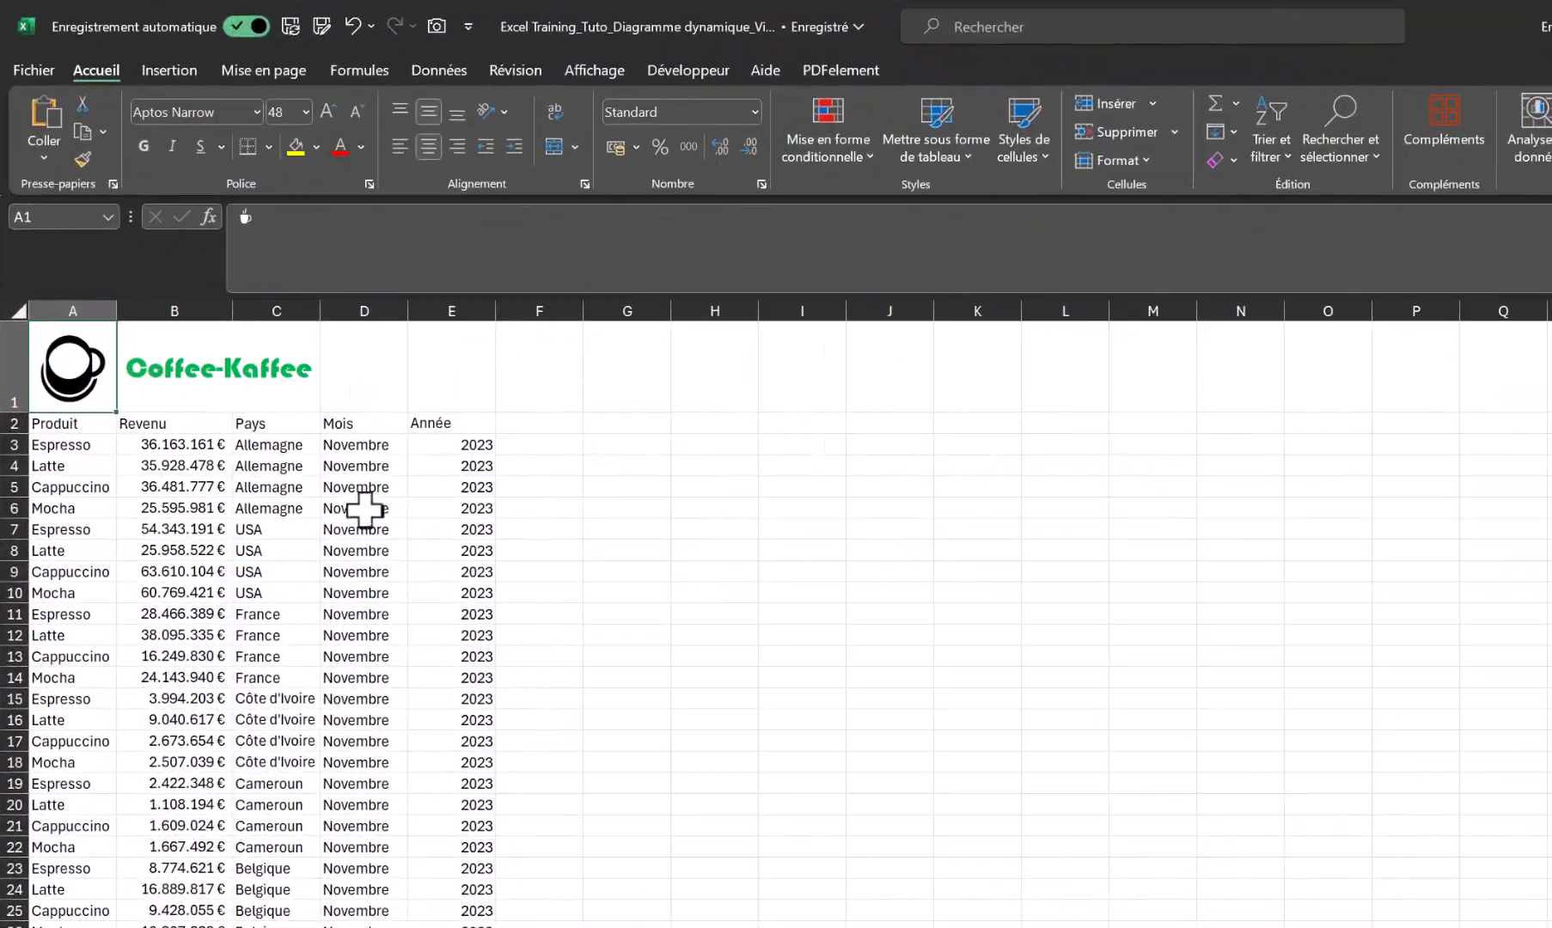
# Step: Format the range A2:E26 as a table with headers, using the blue medium style with banded rows
pyautogui.moveTo(52, 423); pyautogui.dragTo(459, 656)
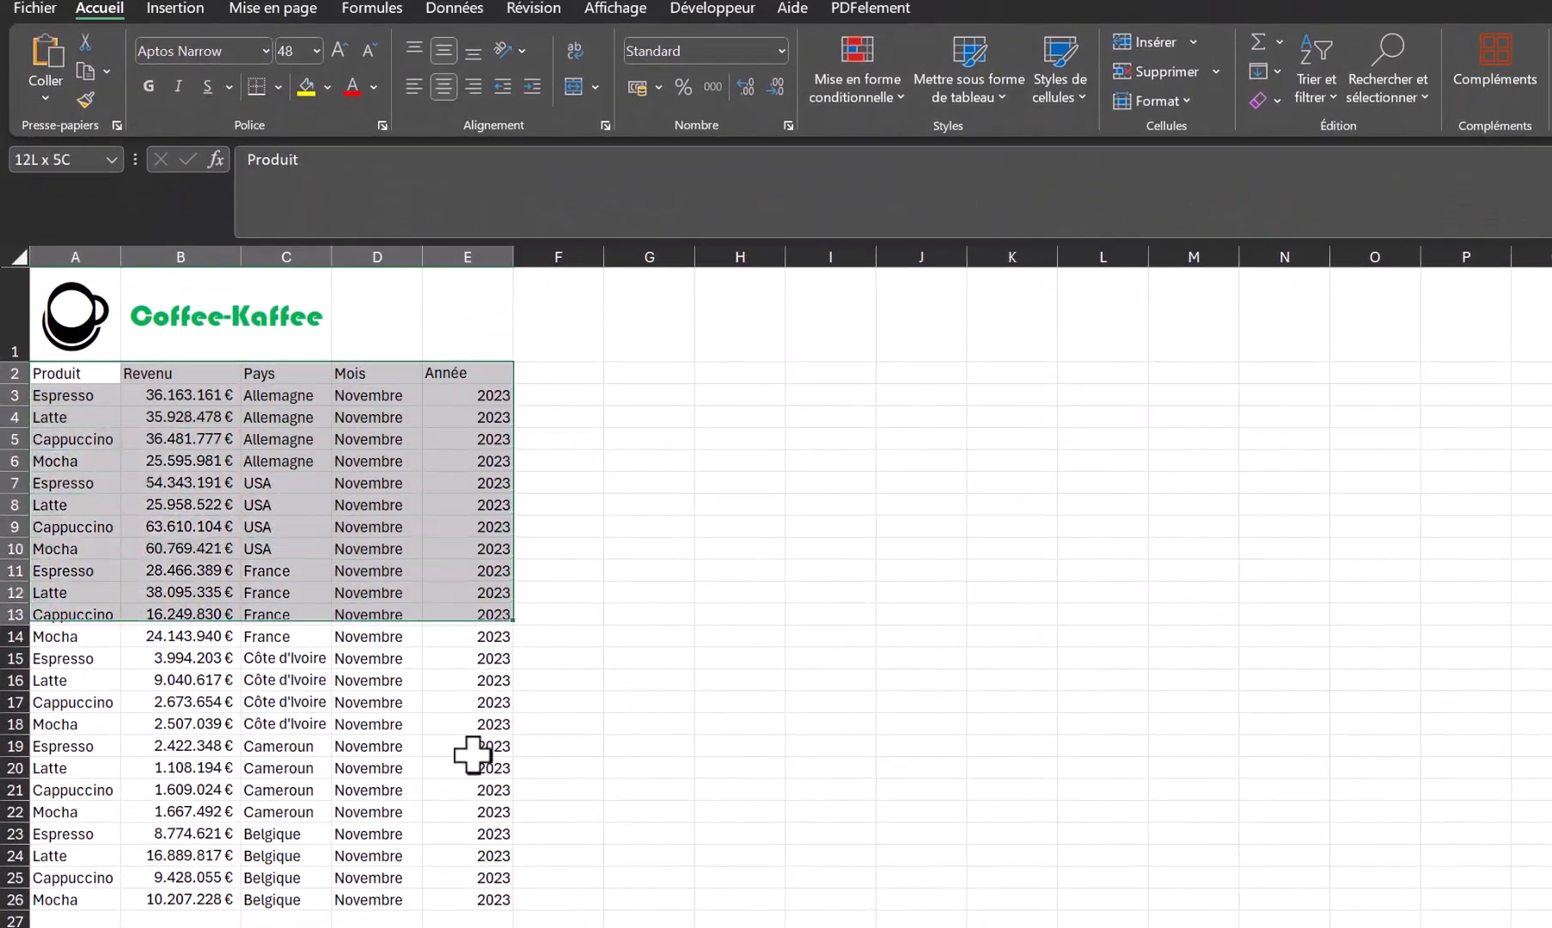
pyautogui.moveTo(473, 755); pyautogui.dragTo(467, 901)
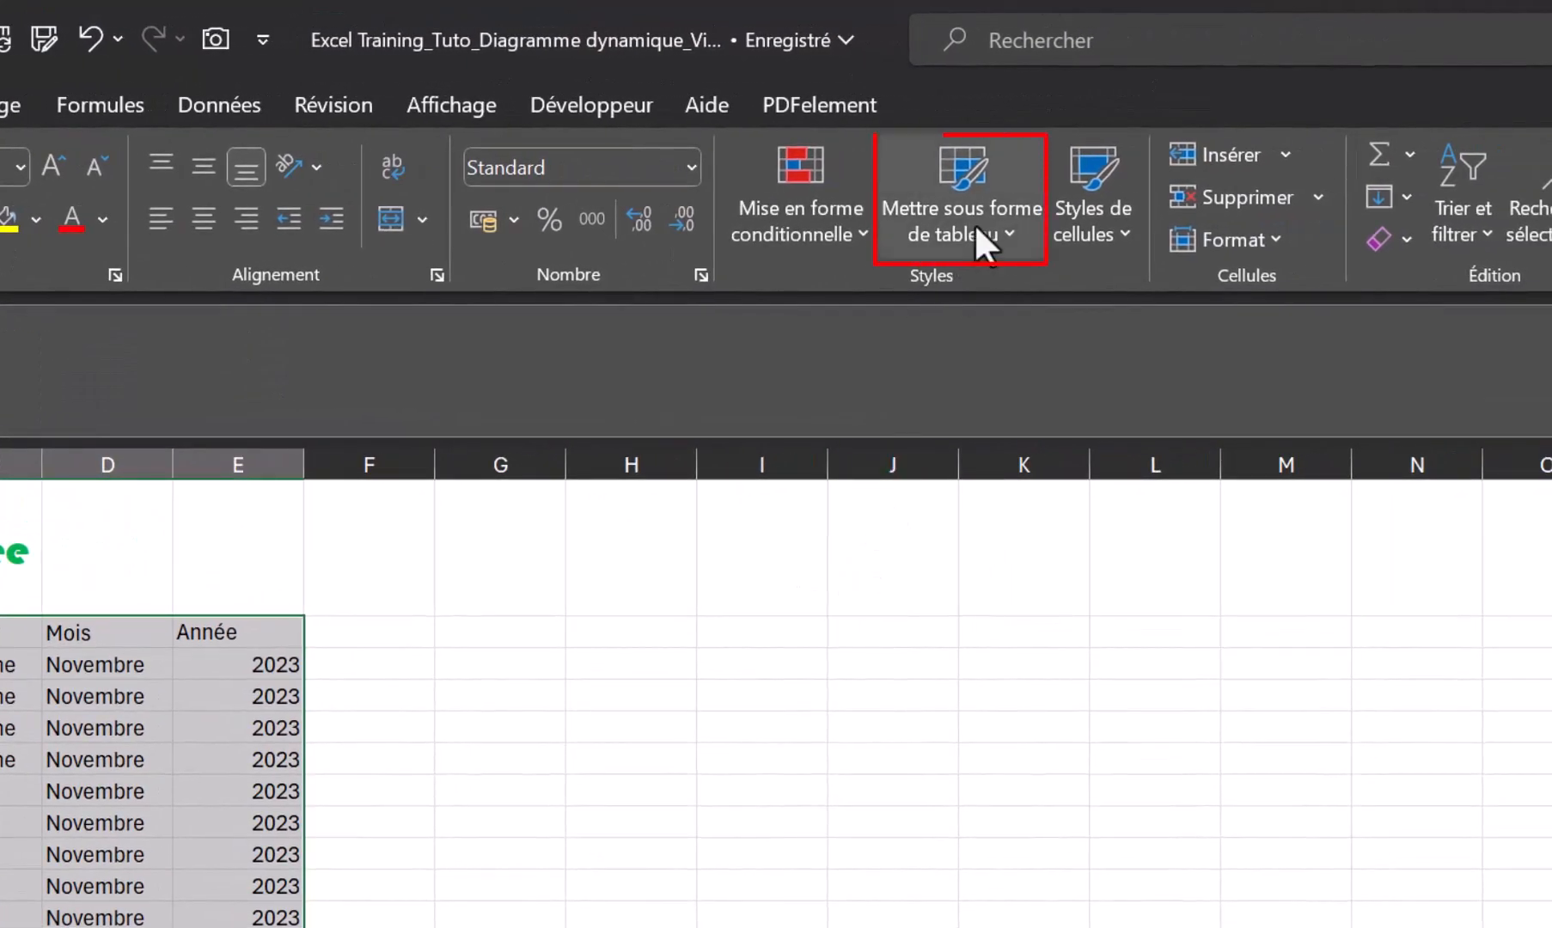
pyautogui.click(974, 223)
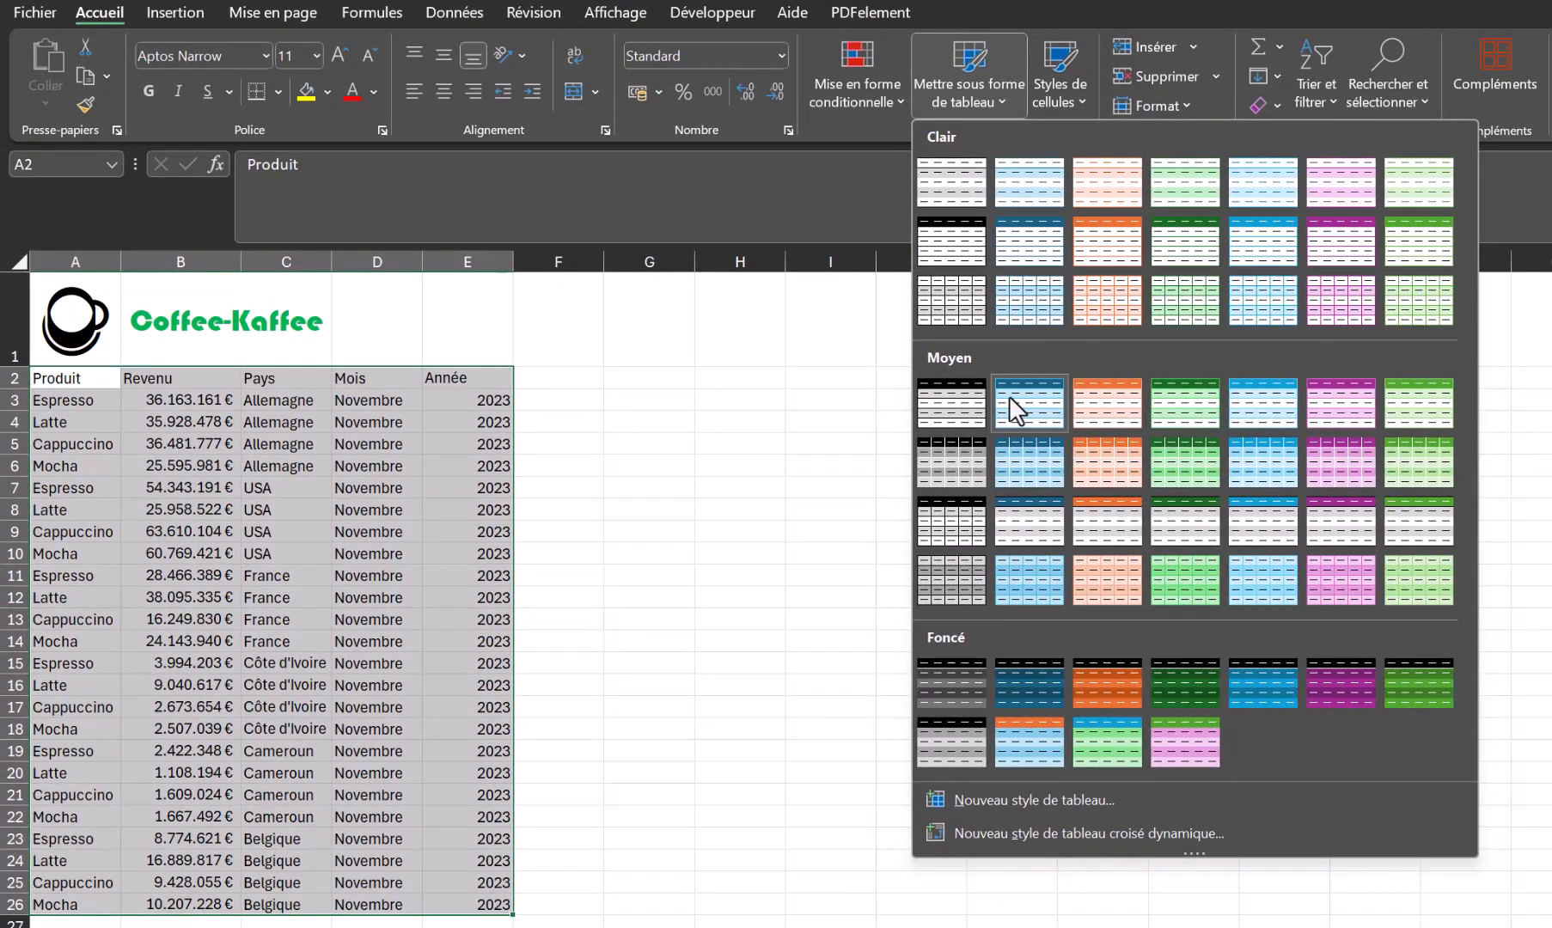
pyautogui.click(1011, 394)
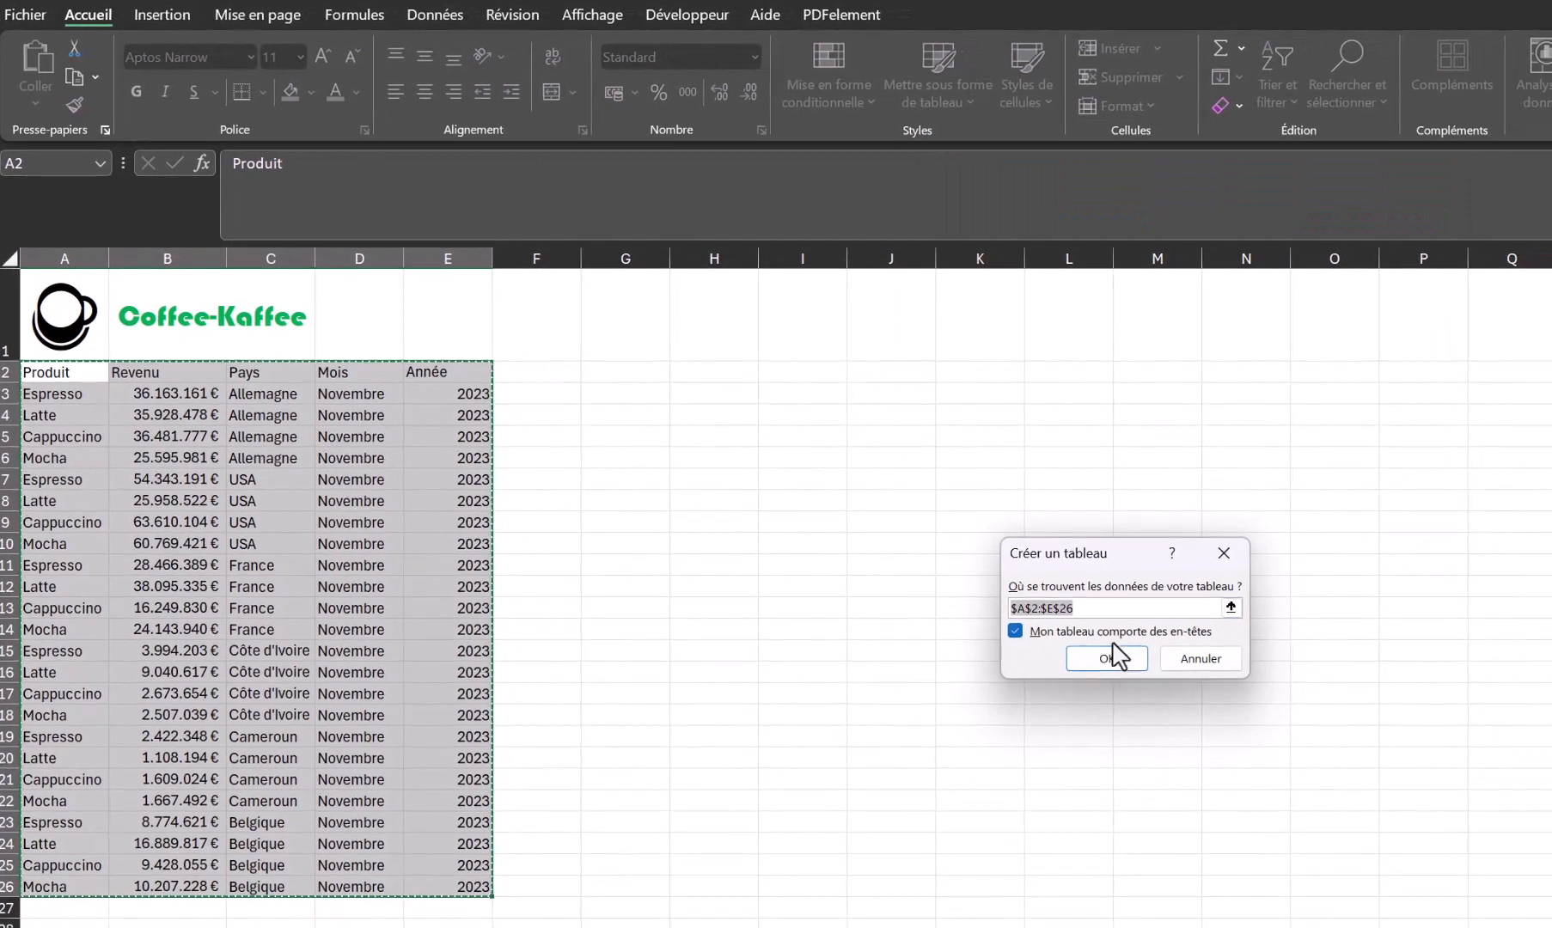
pyautogui.click(1117, 664)
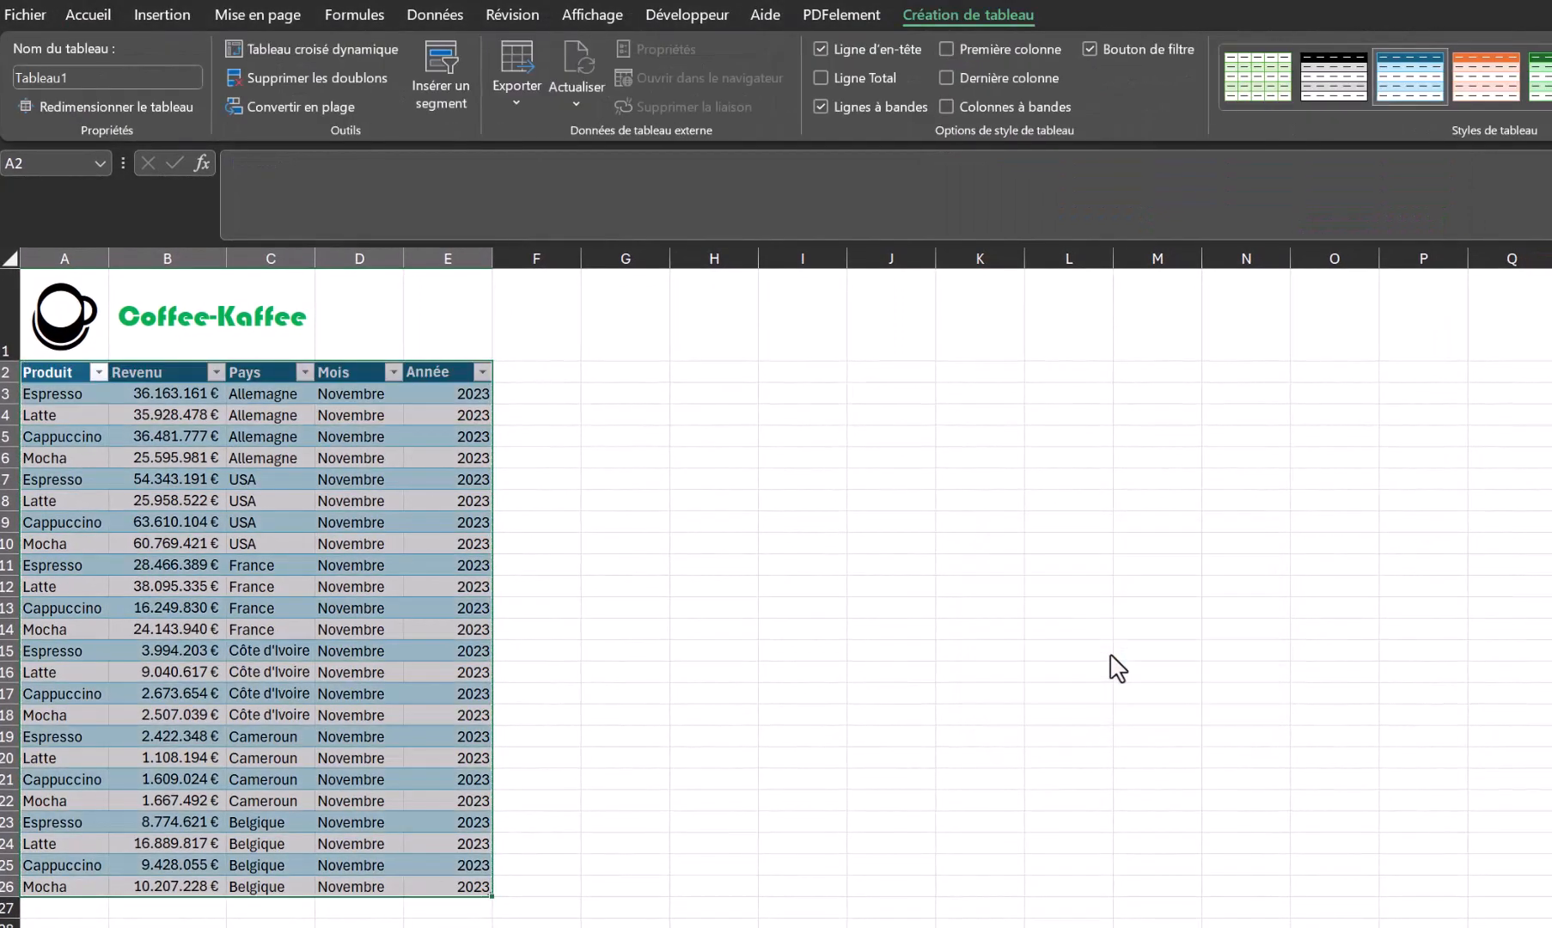
# Step: Enter the heading "Revenu / Pays" in cell I2 and "Produit" in cell H3
pyautogui.click(791, 376)
pyautogui.write('Revenu /')
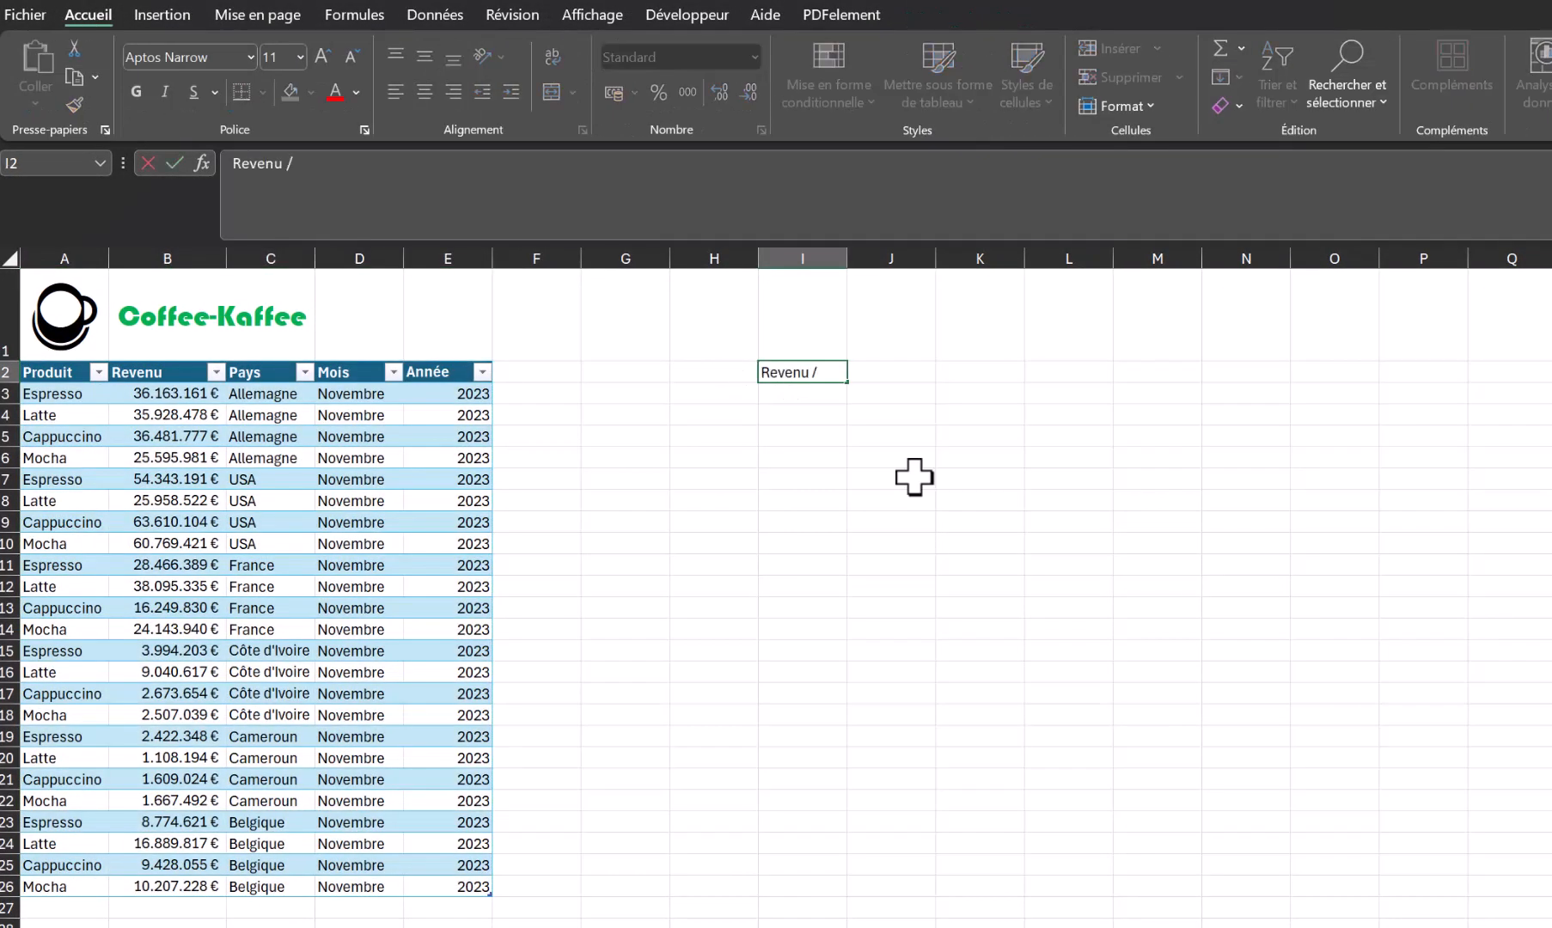
pyautogui.write(' Pays')
pyautogui.click(693, 391)
pyautogui.write('Produit')
pyautogui.press('Return')
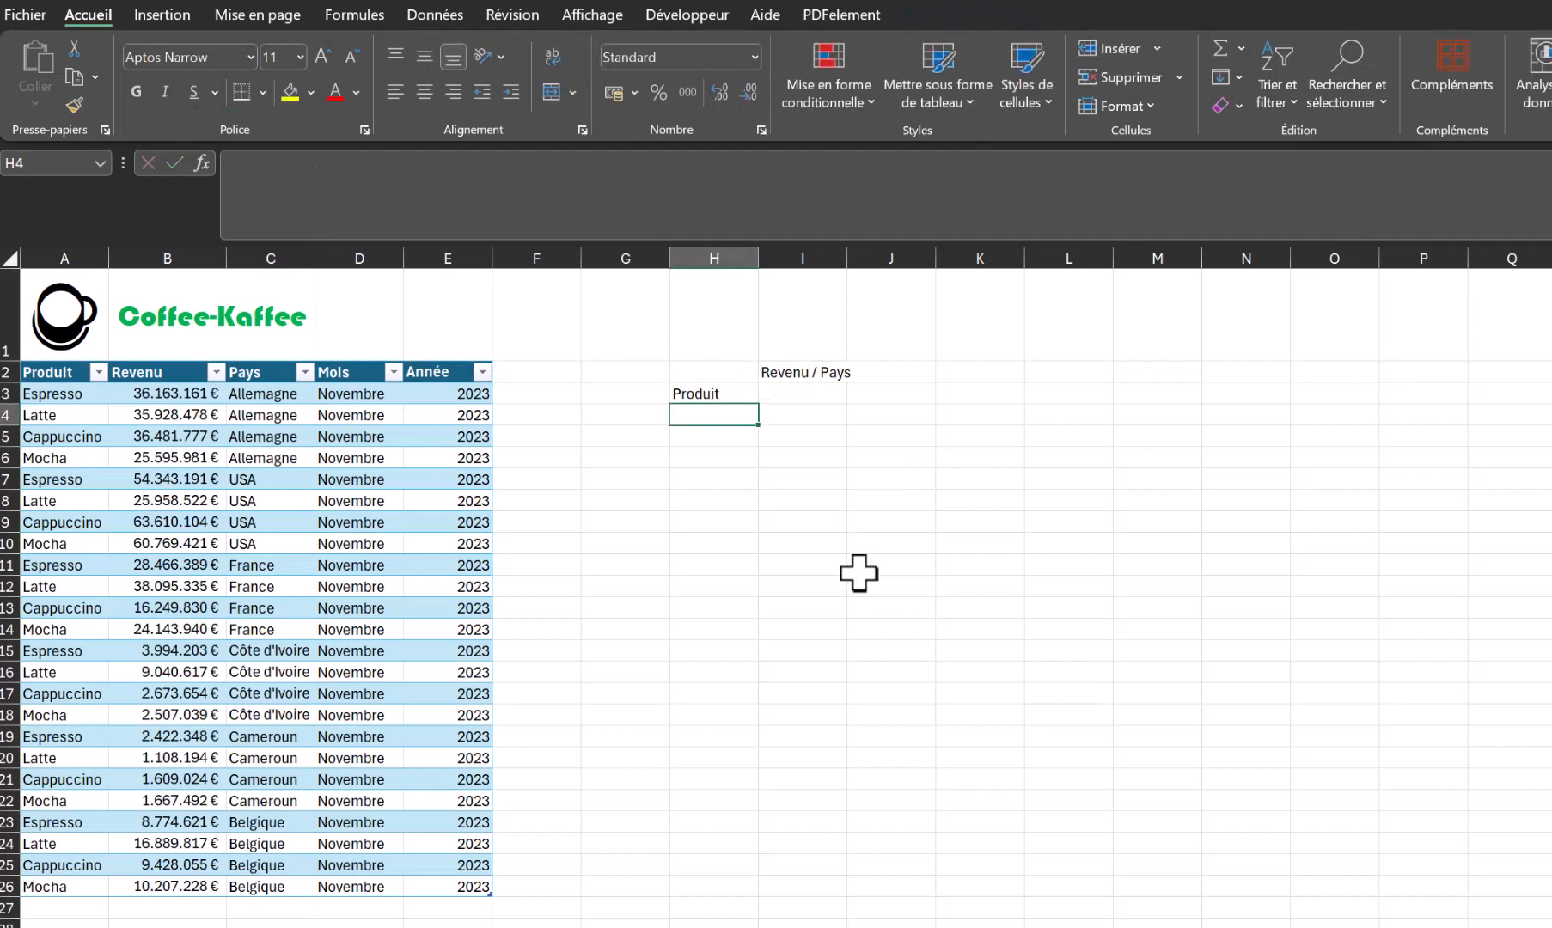
# Step: List the distinct products in cell H4 with the formula =UNIQUE(Tableau1[Produit])
pyautogui.write('=uni')
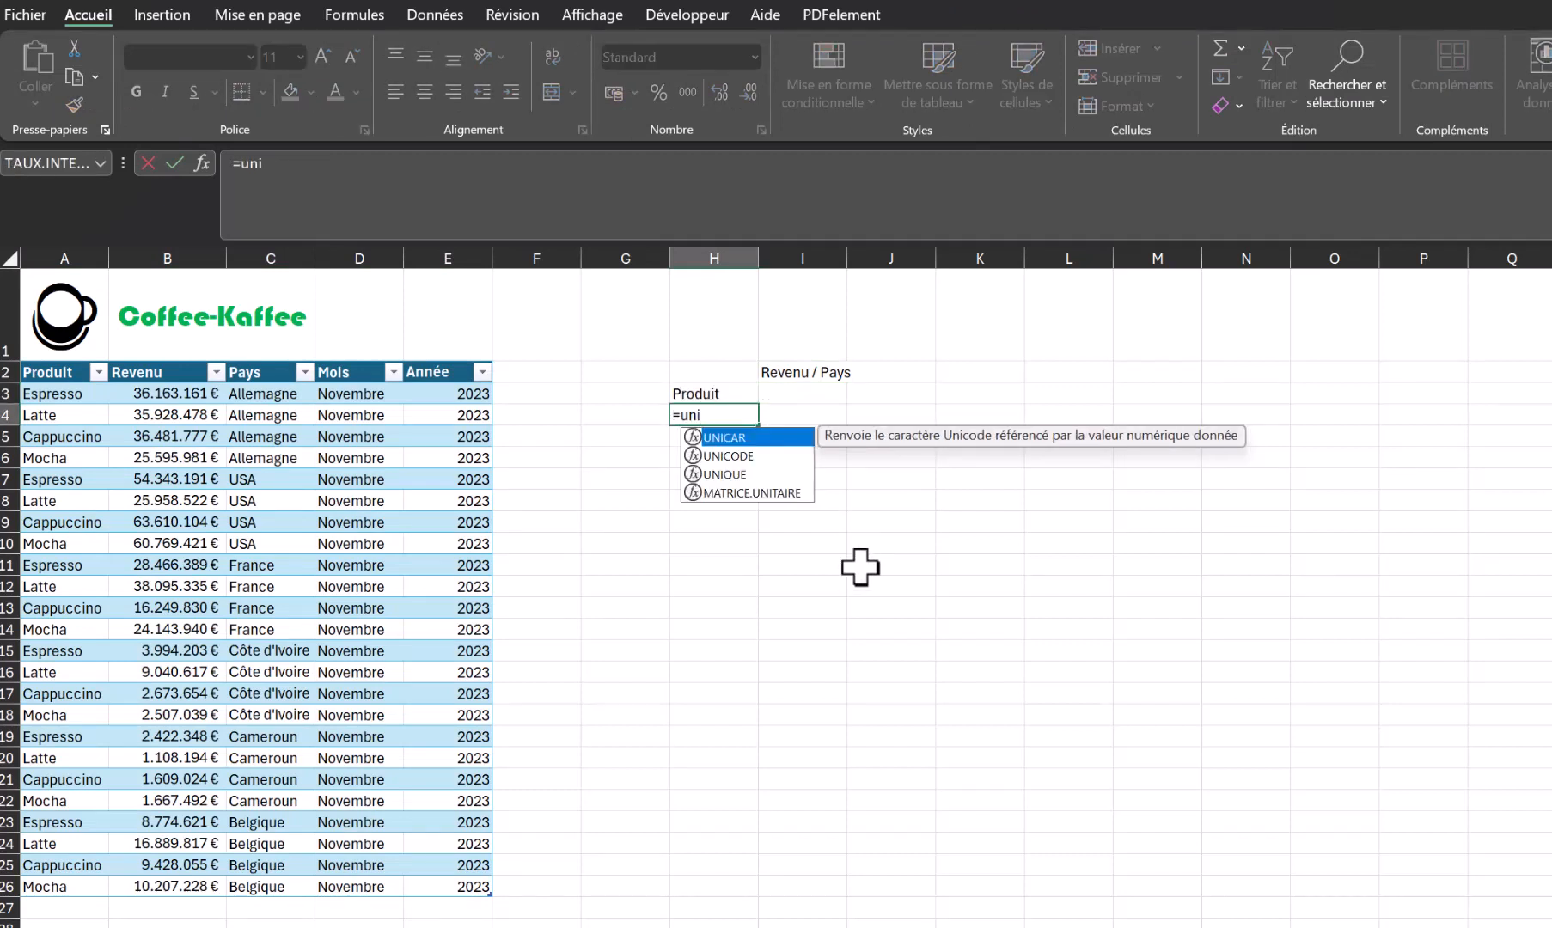
pyautogui.doubleClick(726, 475)
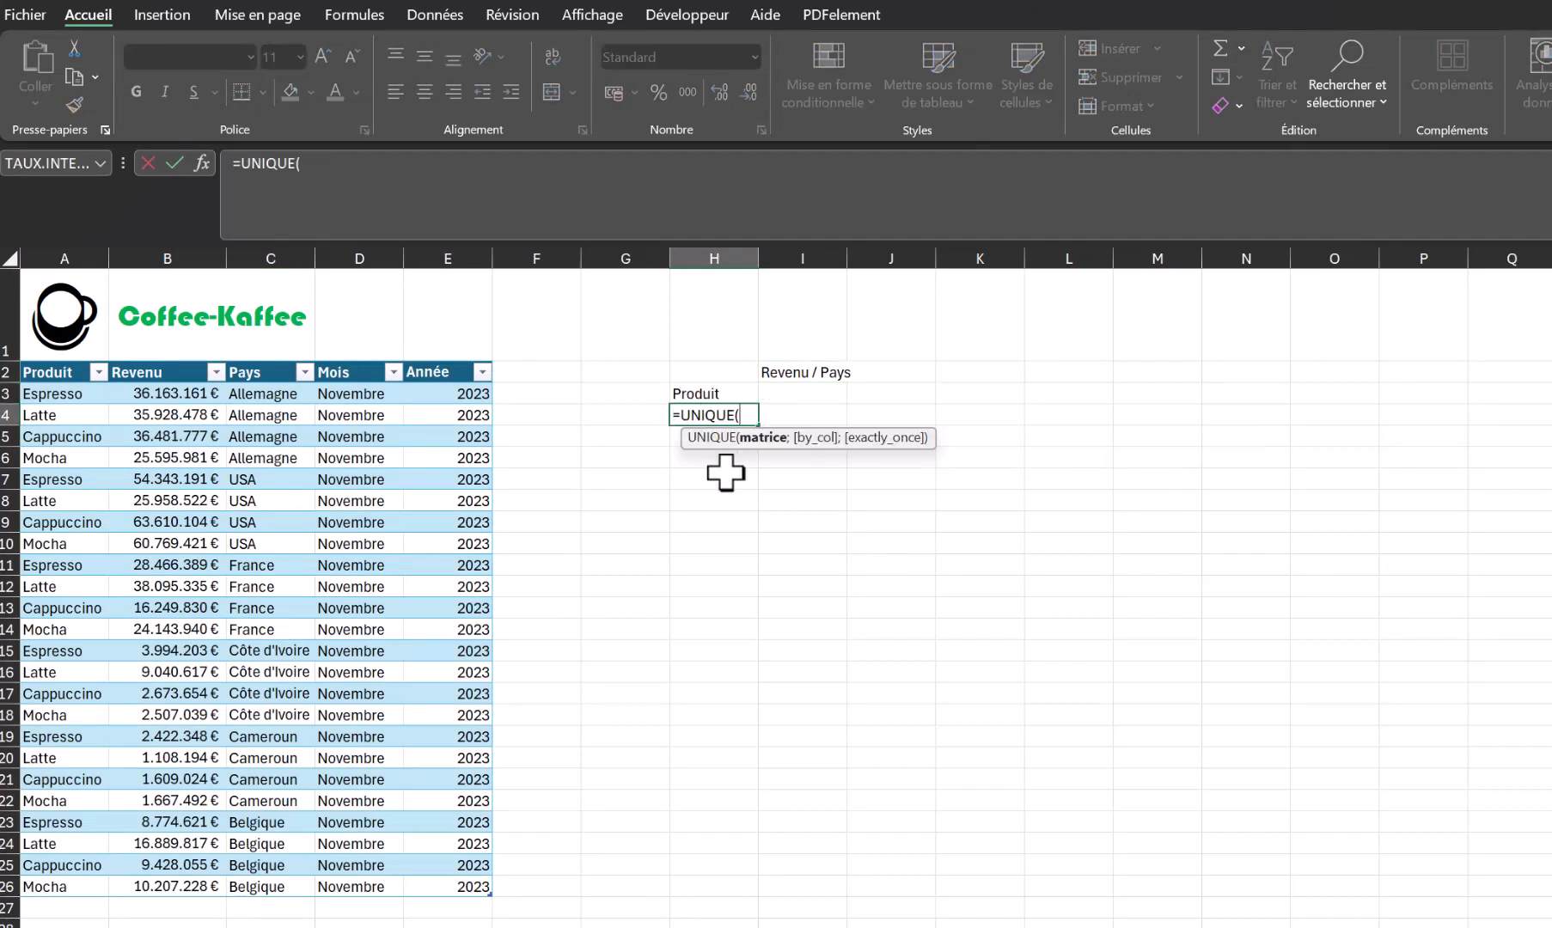
pyautogui.click(77, 368)
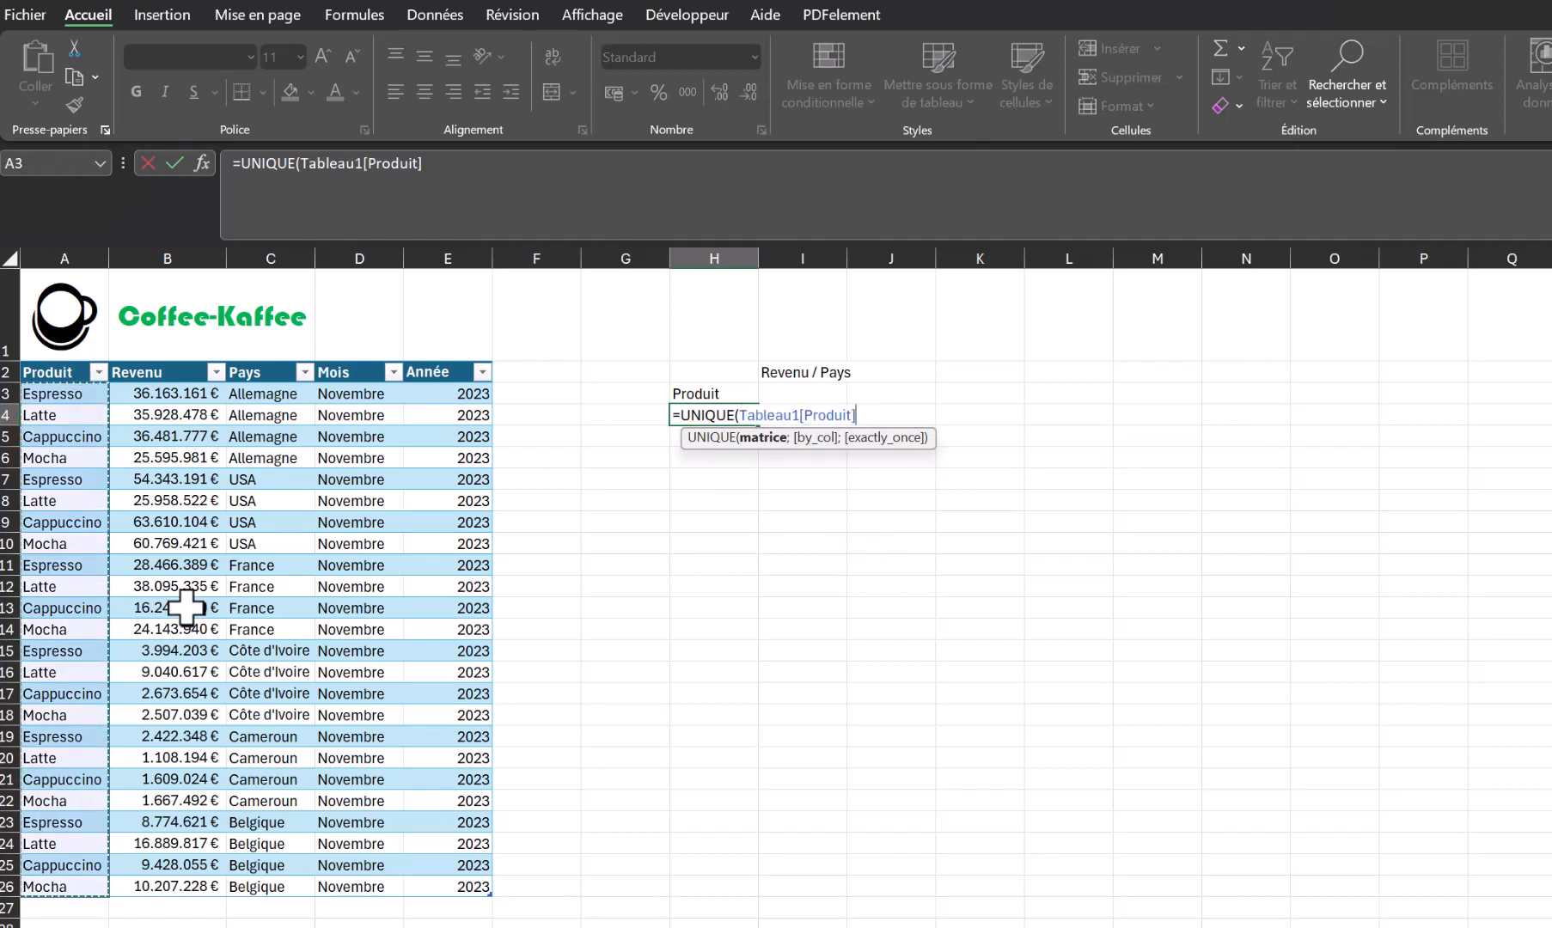
pyautogui.press('Return')
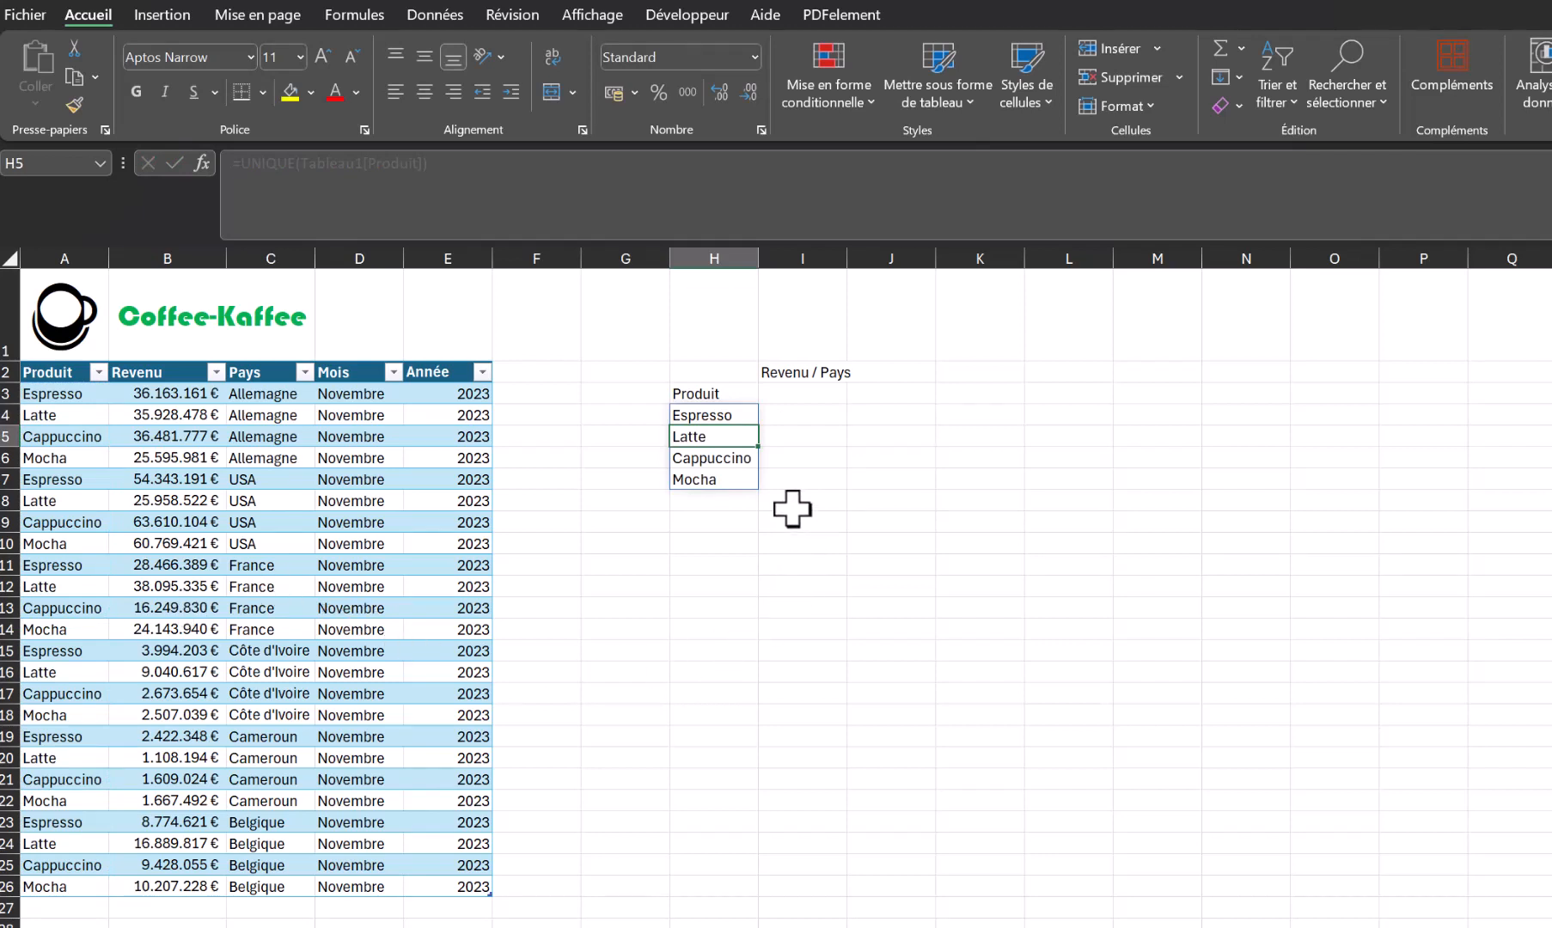
# Step: Create named ranges from the whole table including its headers, taking the names from the top row only
pyautogui.click(800, 416)
pyautogui.moveTo(66, 372); pyautogui.dragTo(426, 893)
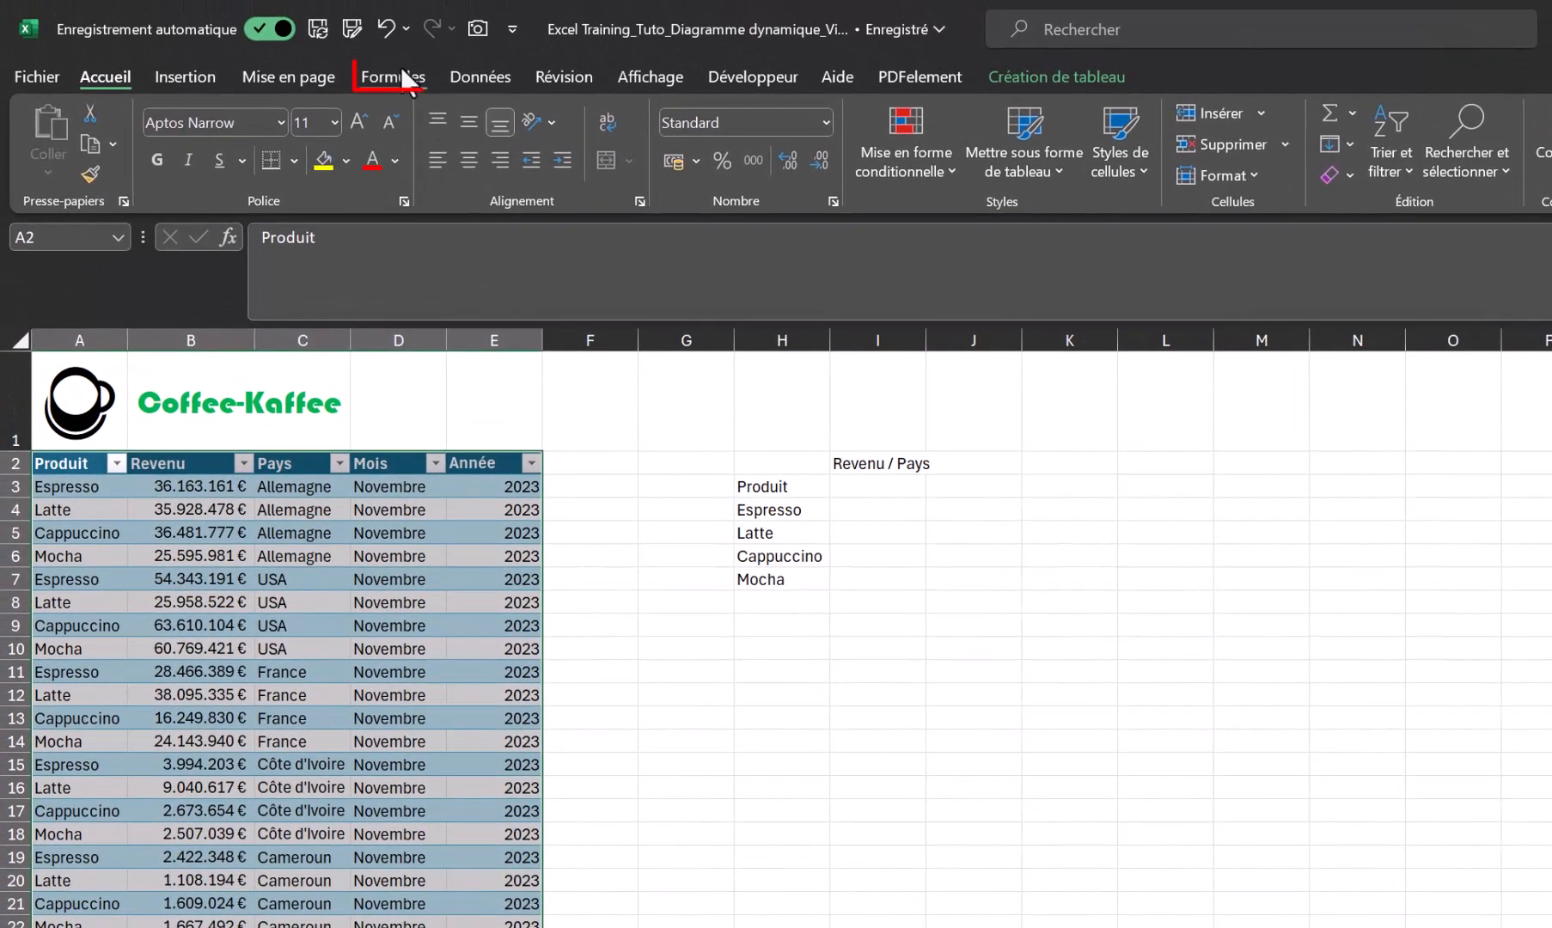
pyautogui.click(400, 76)
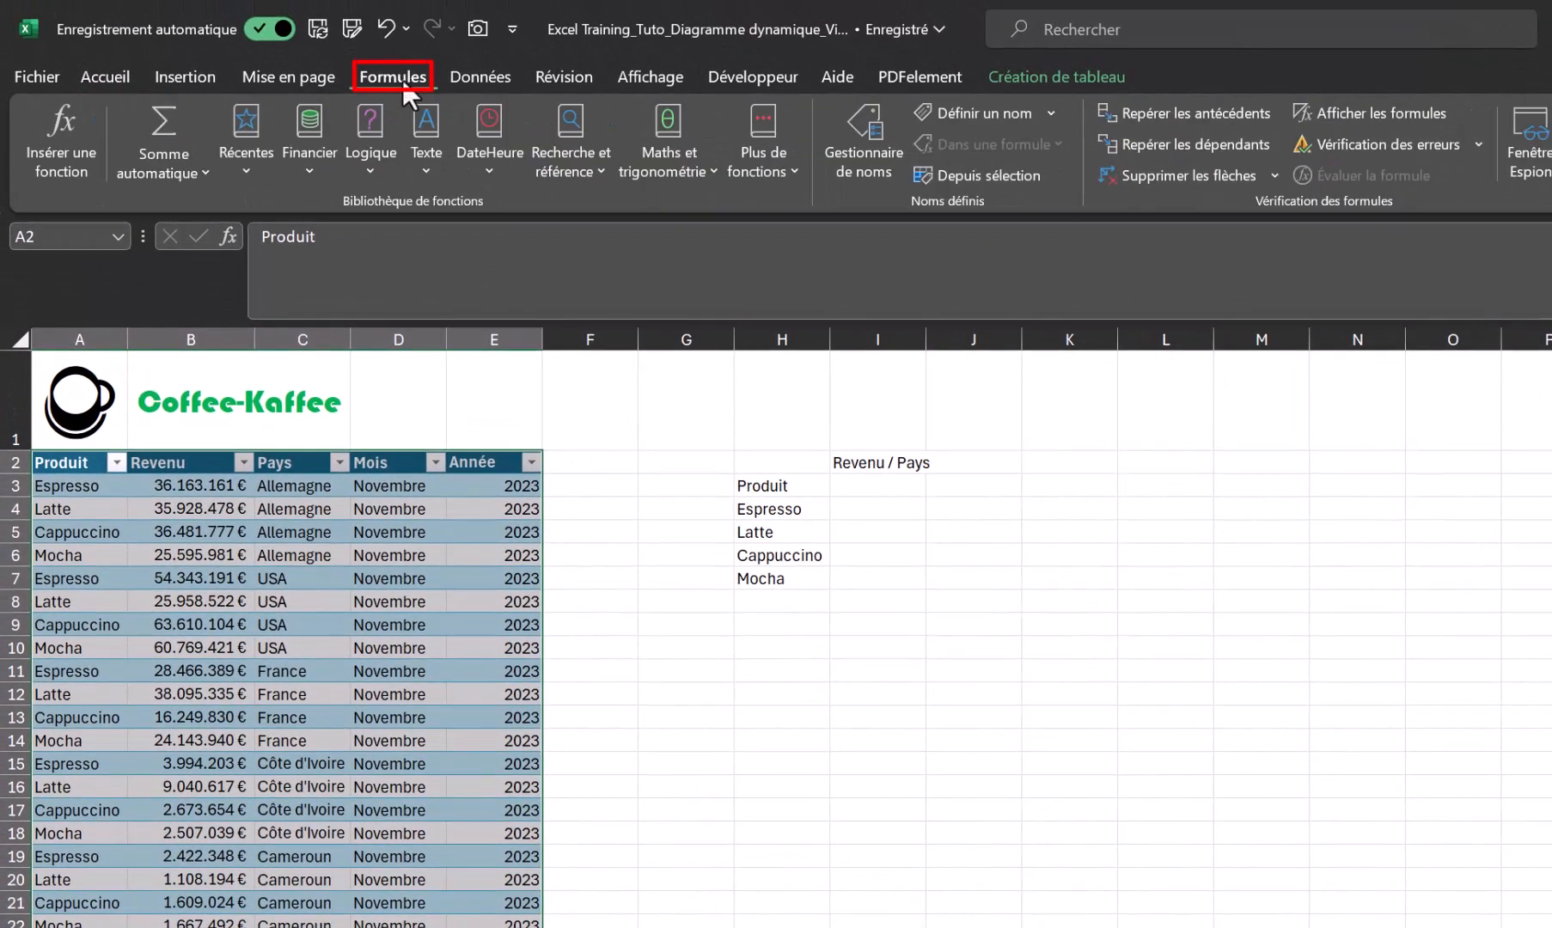
pyautogui.click(1001, 180)
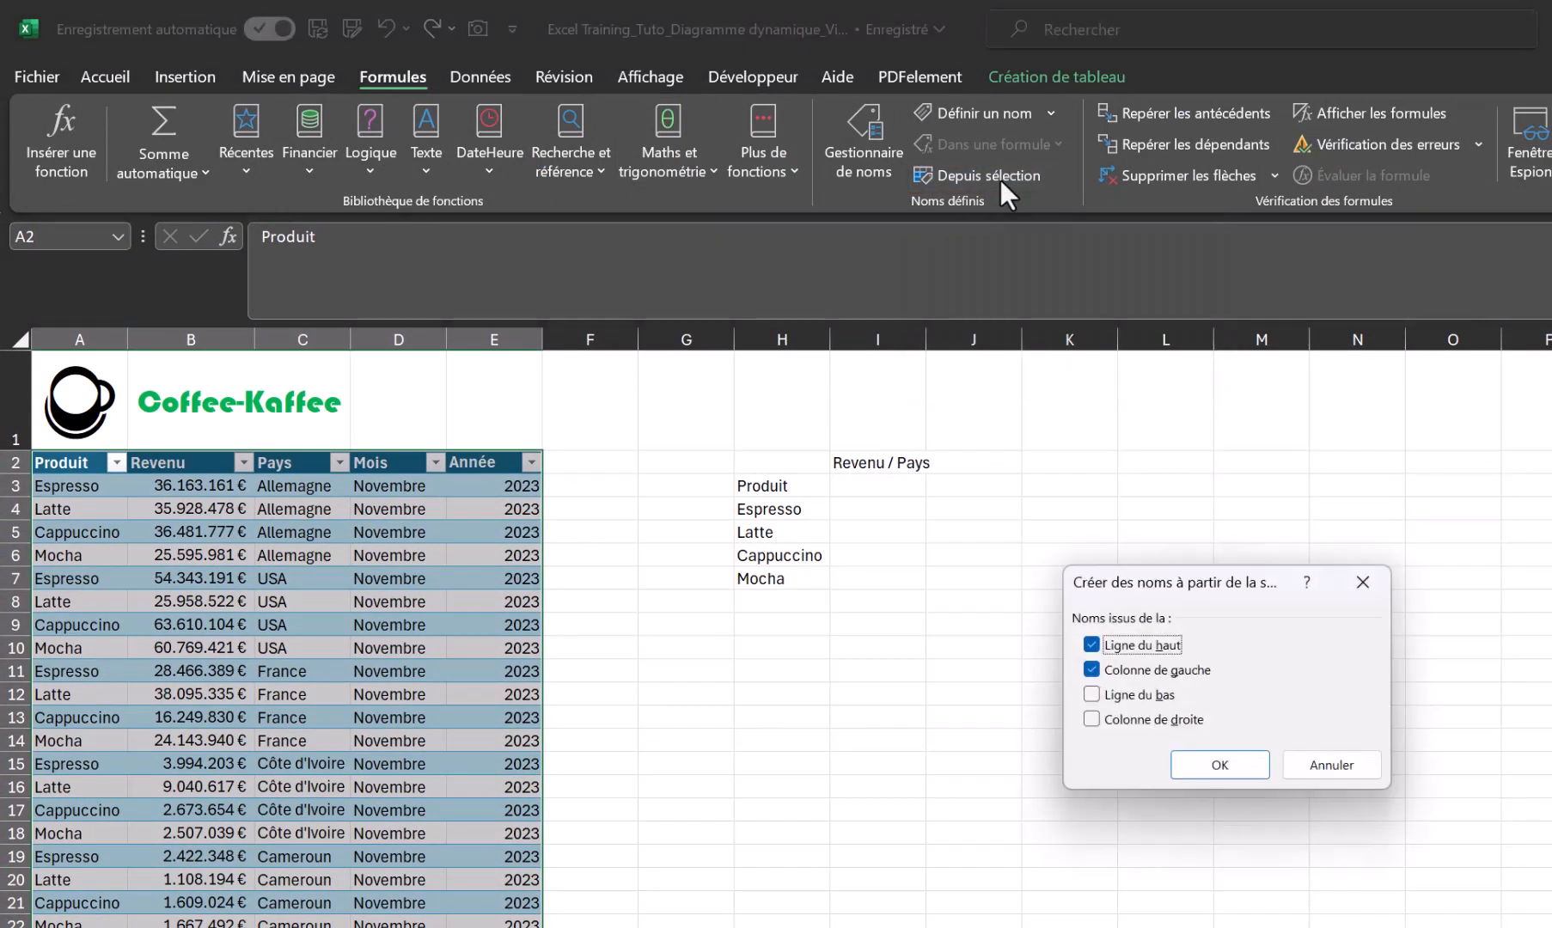
pyautogui.click(1092, 671)
pyautogui.click(1205, 770)
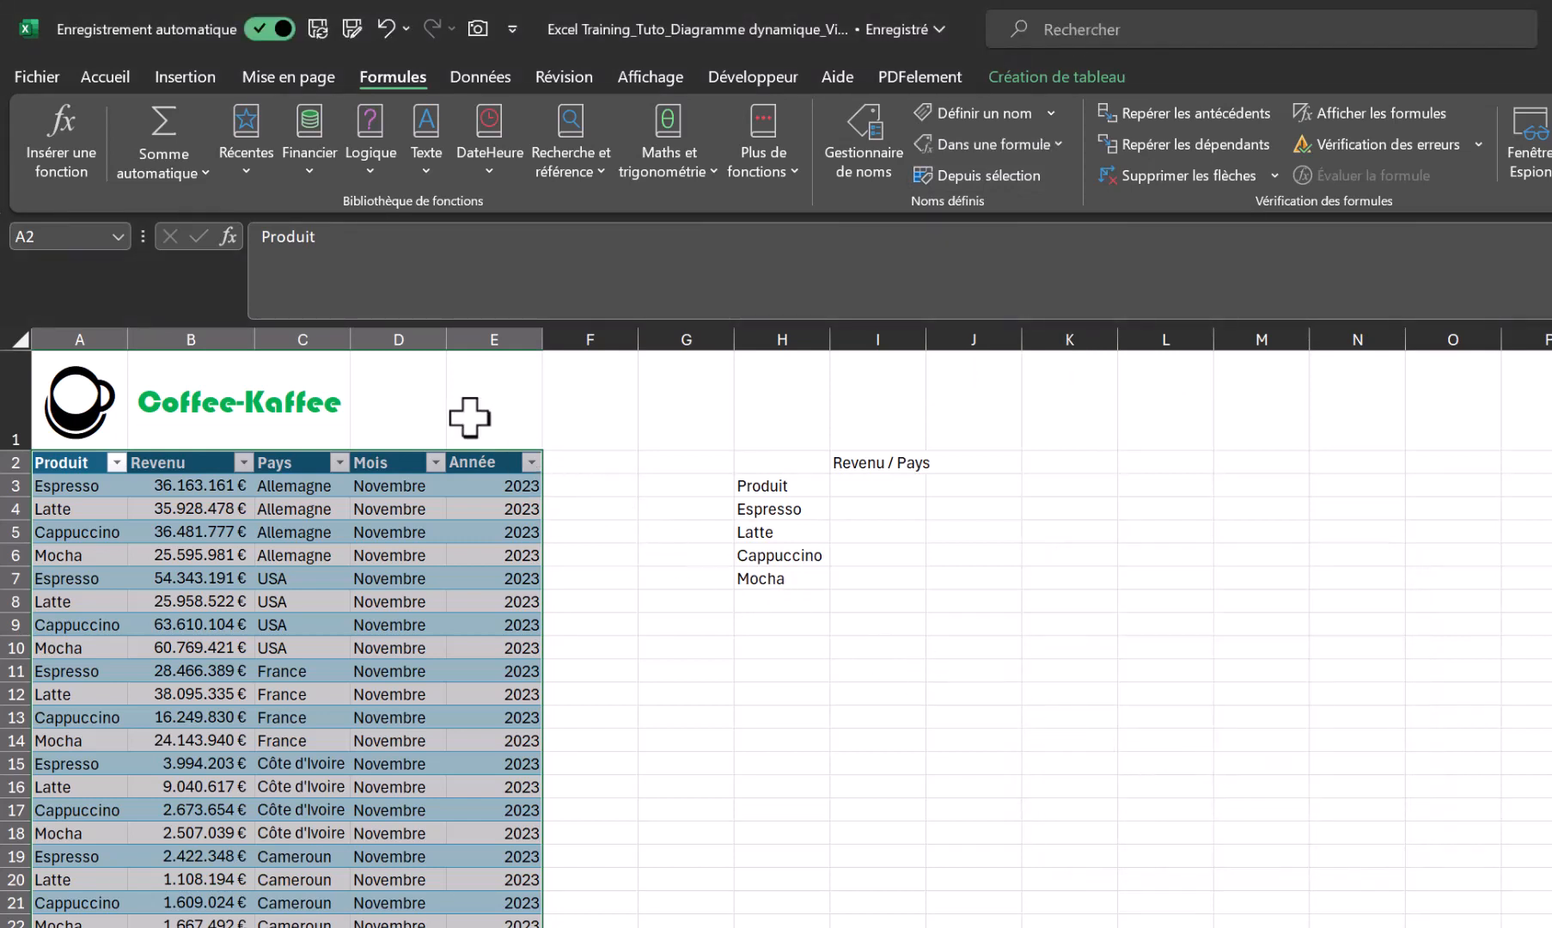
# Step: Go to the named ranges Année, Produit and Pays one by one to check which column each covers
pyautogui.click(117, 238)
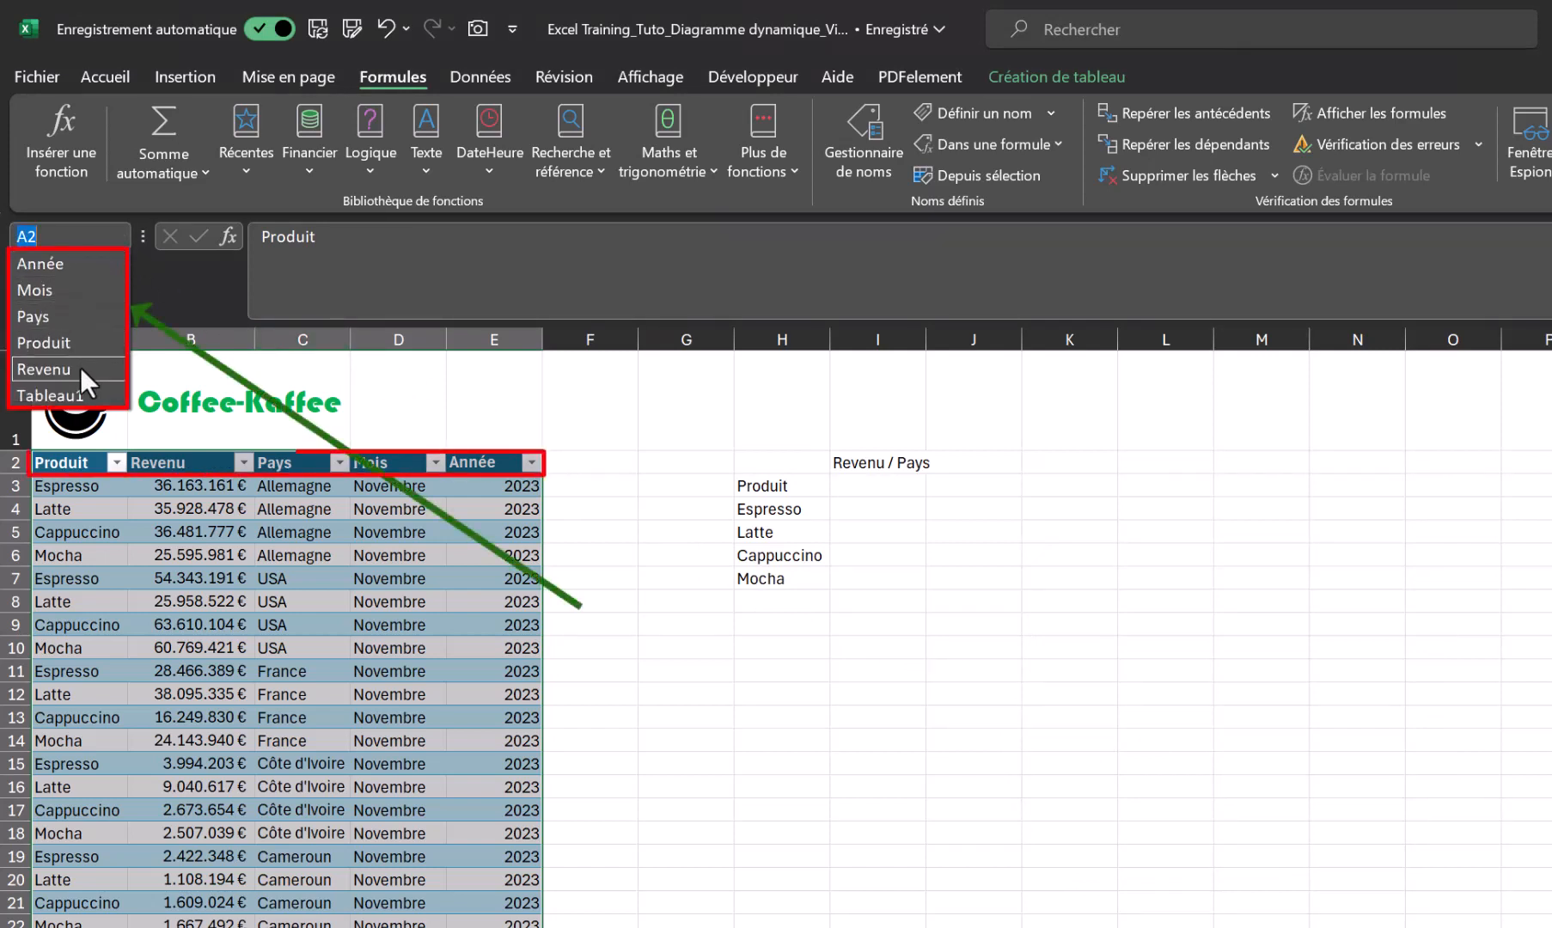
pyautogui.click(76, 264)
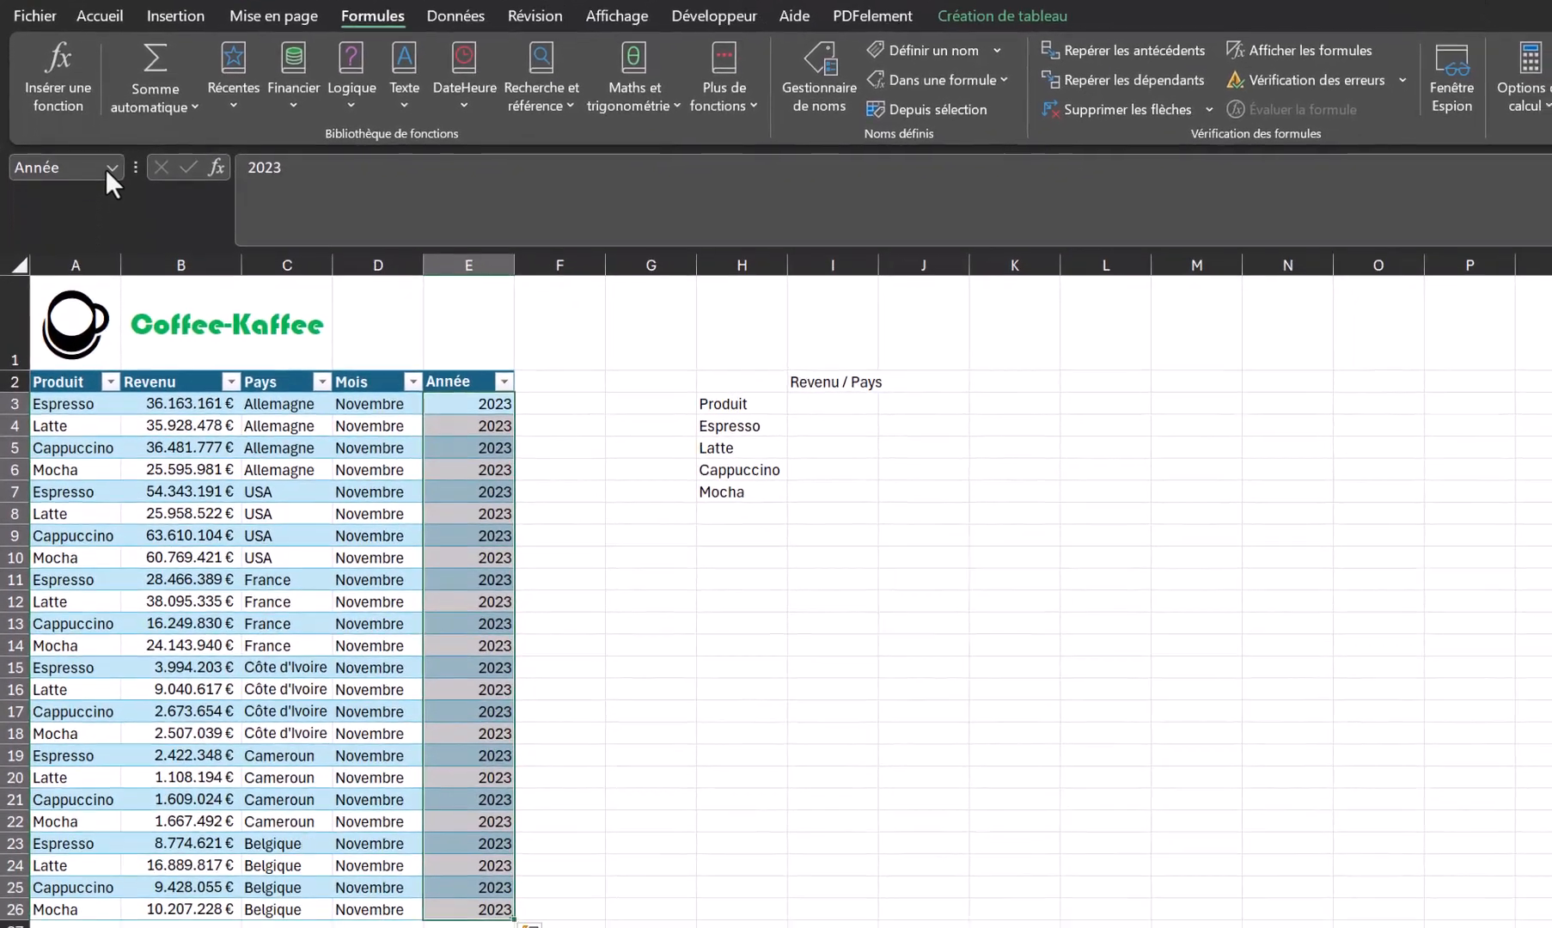
pyautogui.click(117, 236)
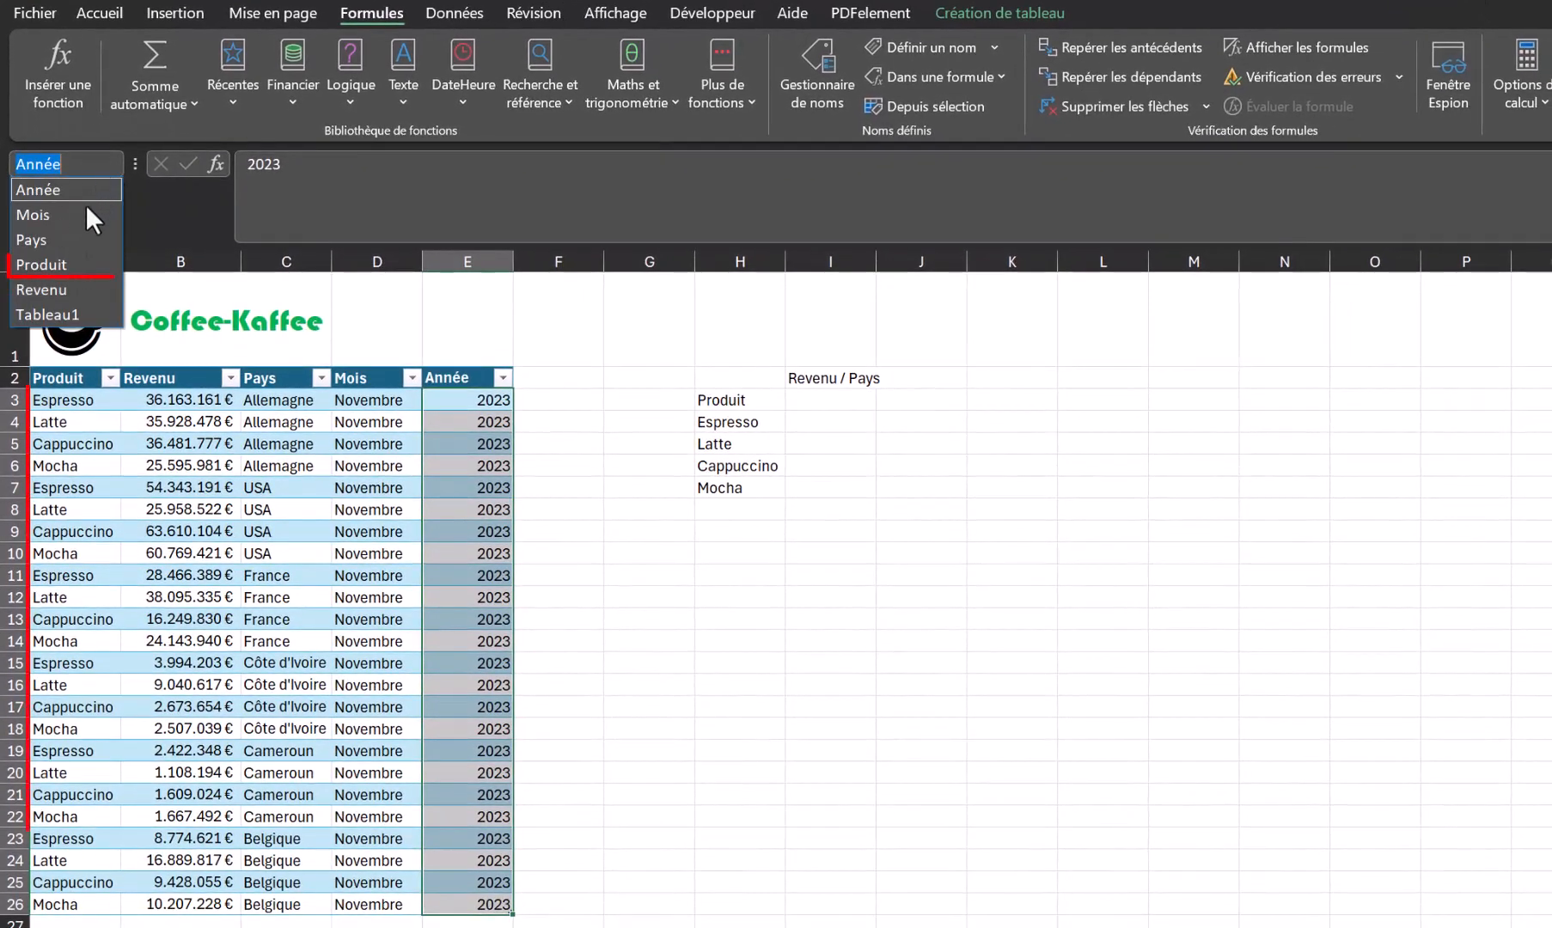
pyautogui.click(56, 259)
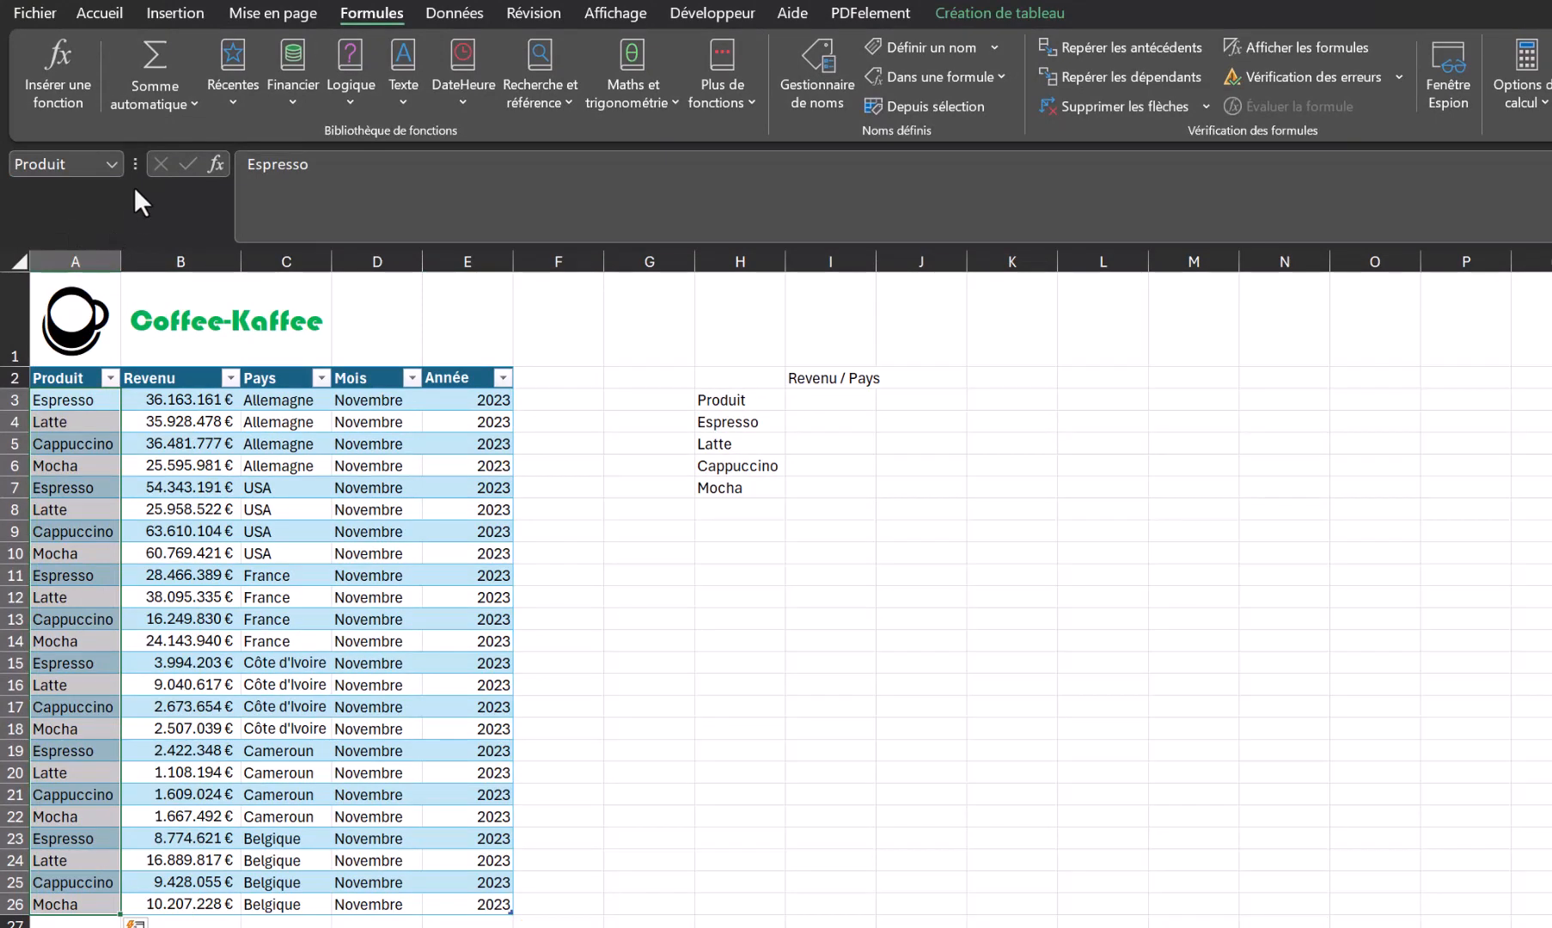
pyautogui.click(116, 166)
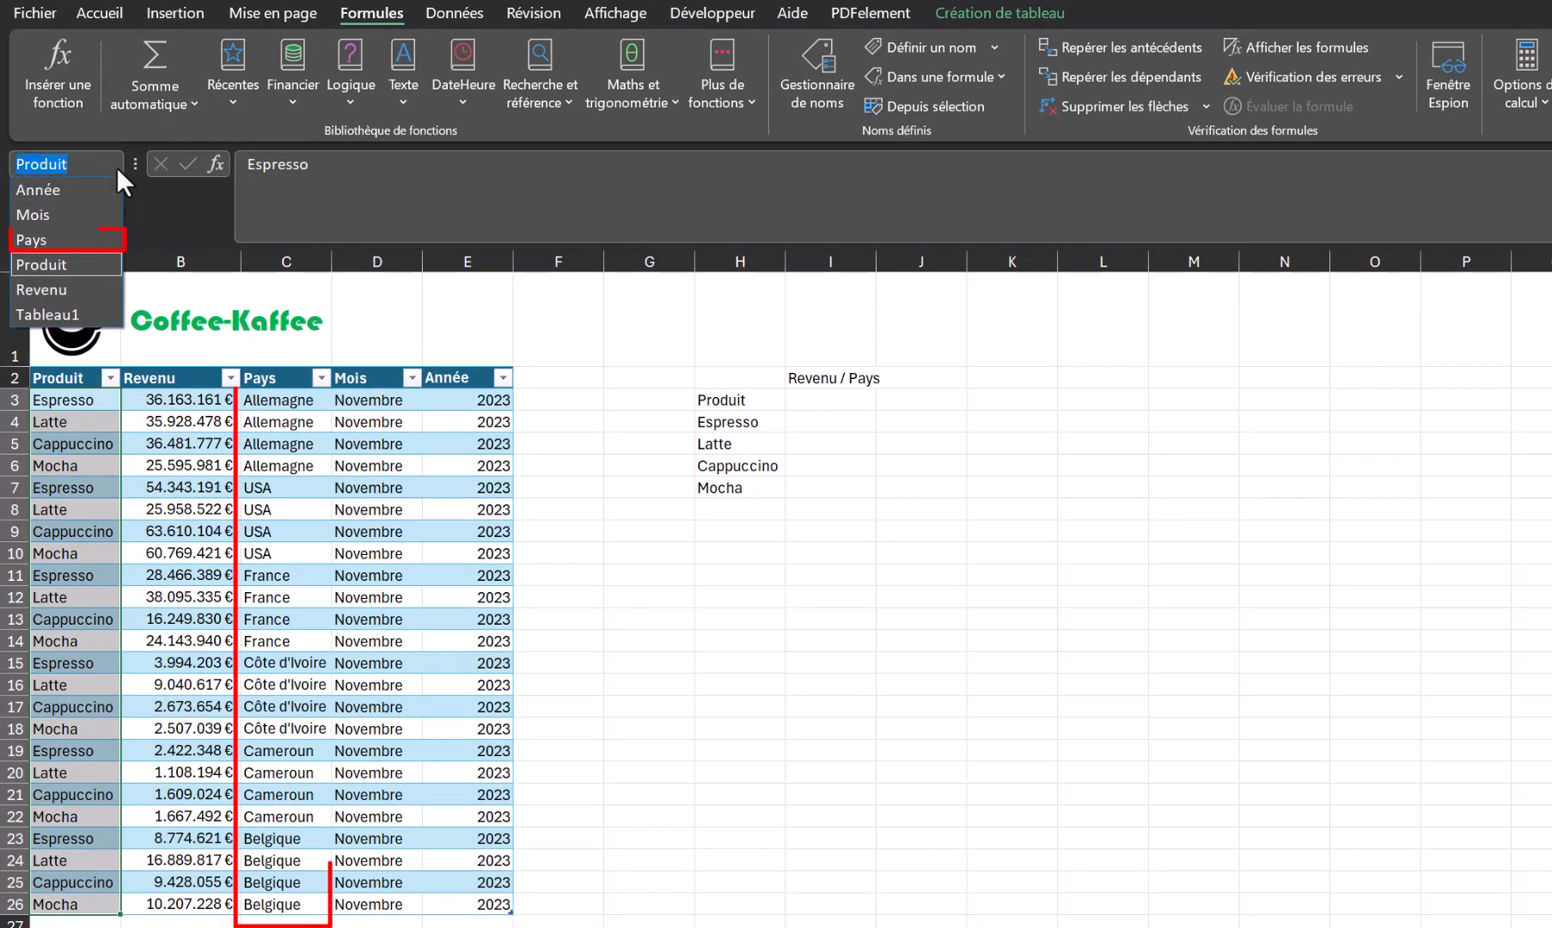
pyautogui.click(61, 238)
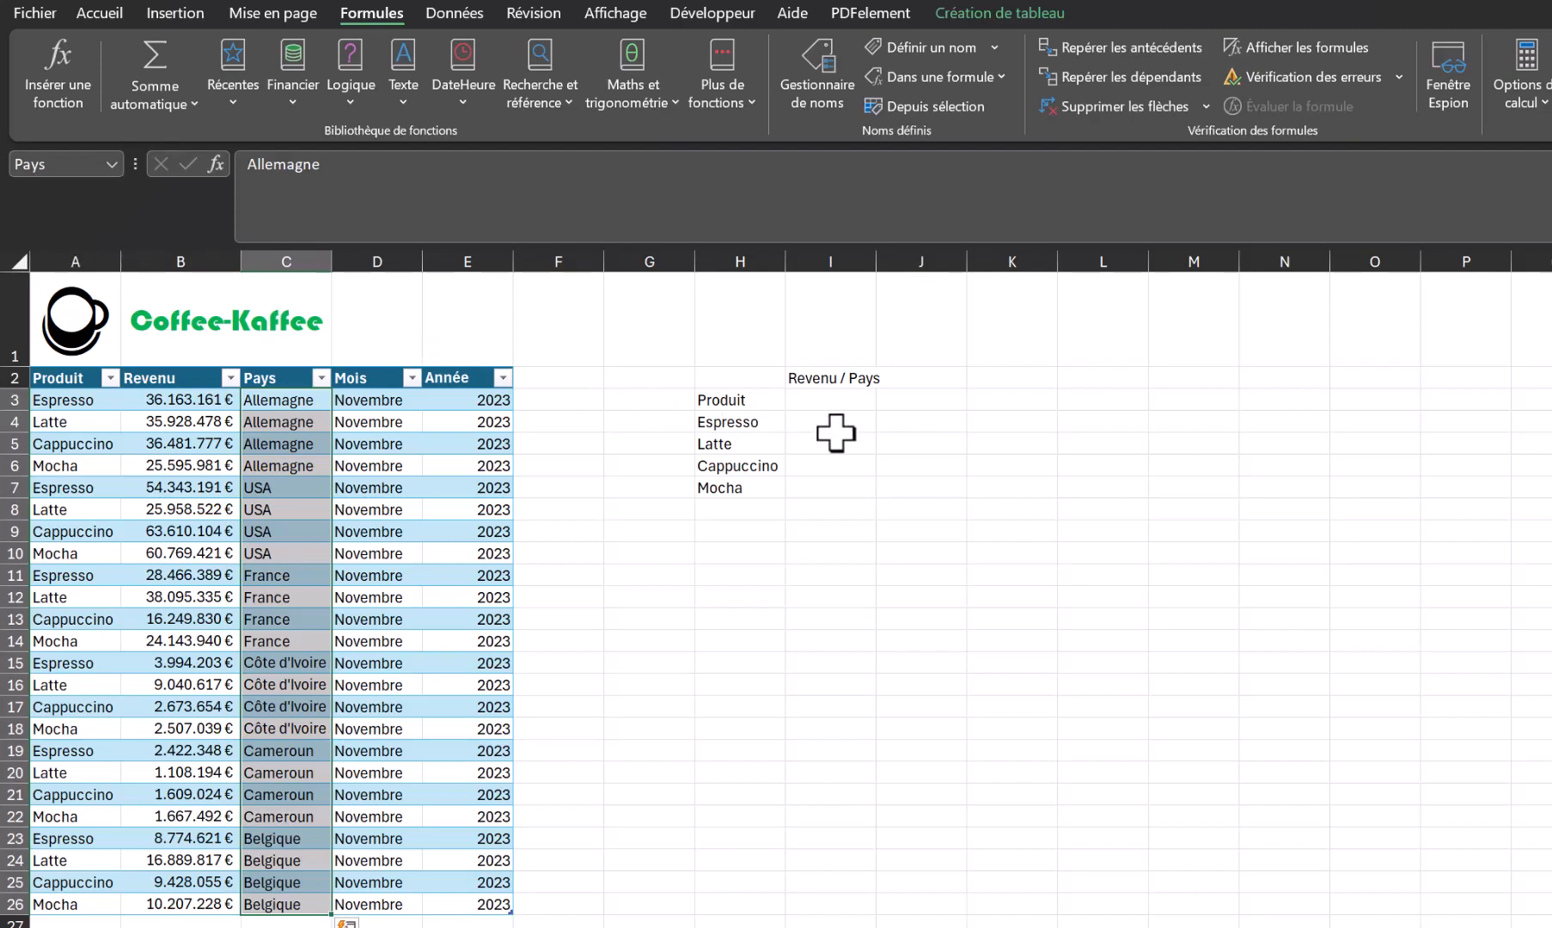
# Step: Start a data validation rule for cell I3 that allows a list (Liste)
pyautogui.click(831, 400)
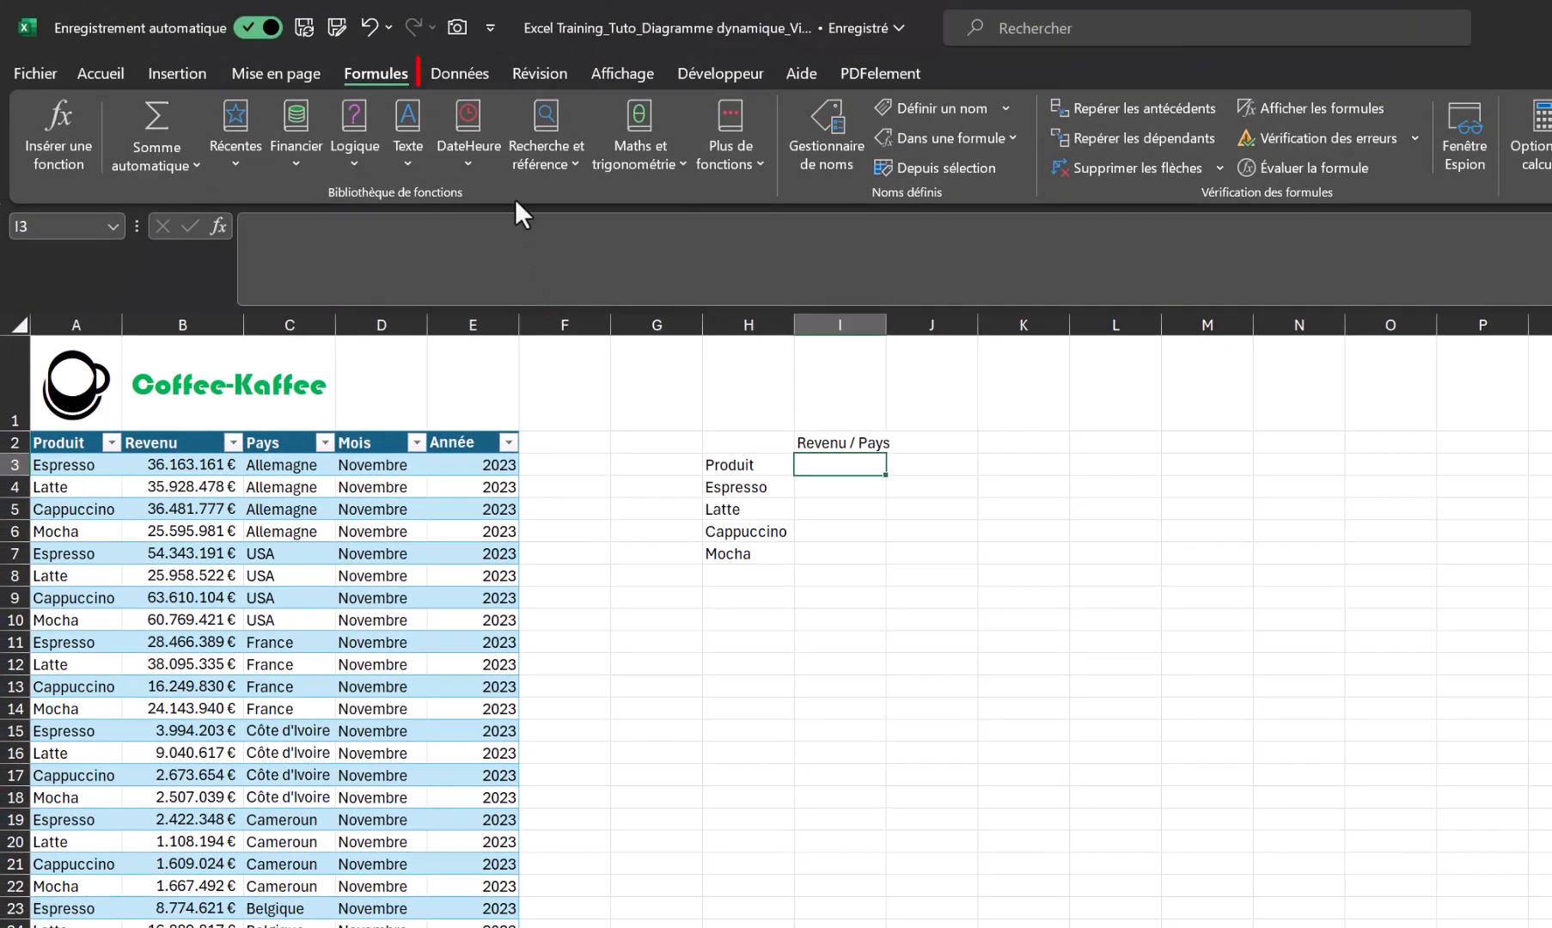
pyautogui.click(476, 77)
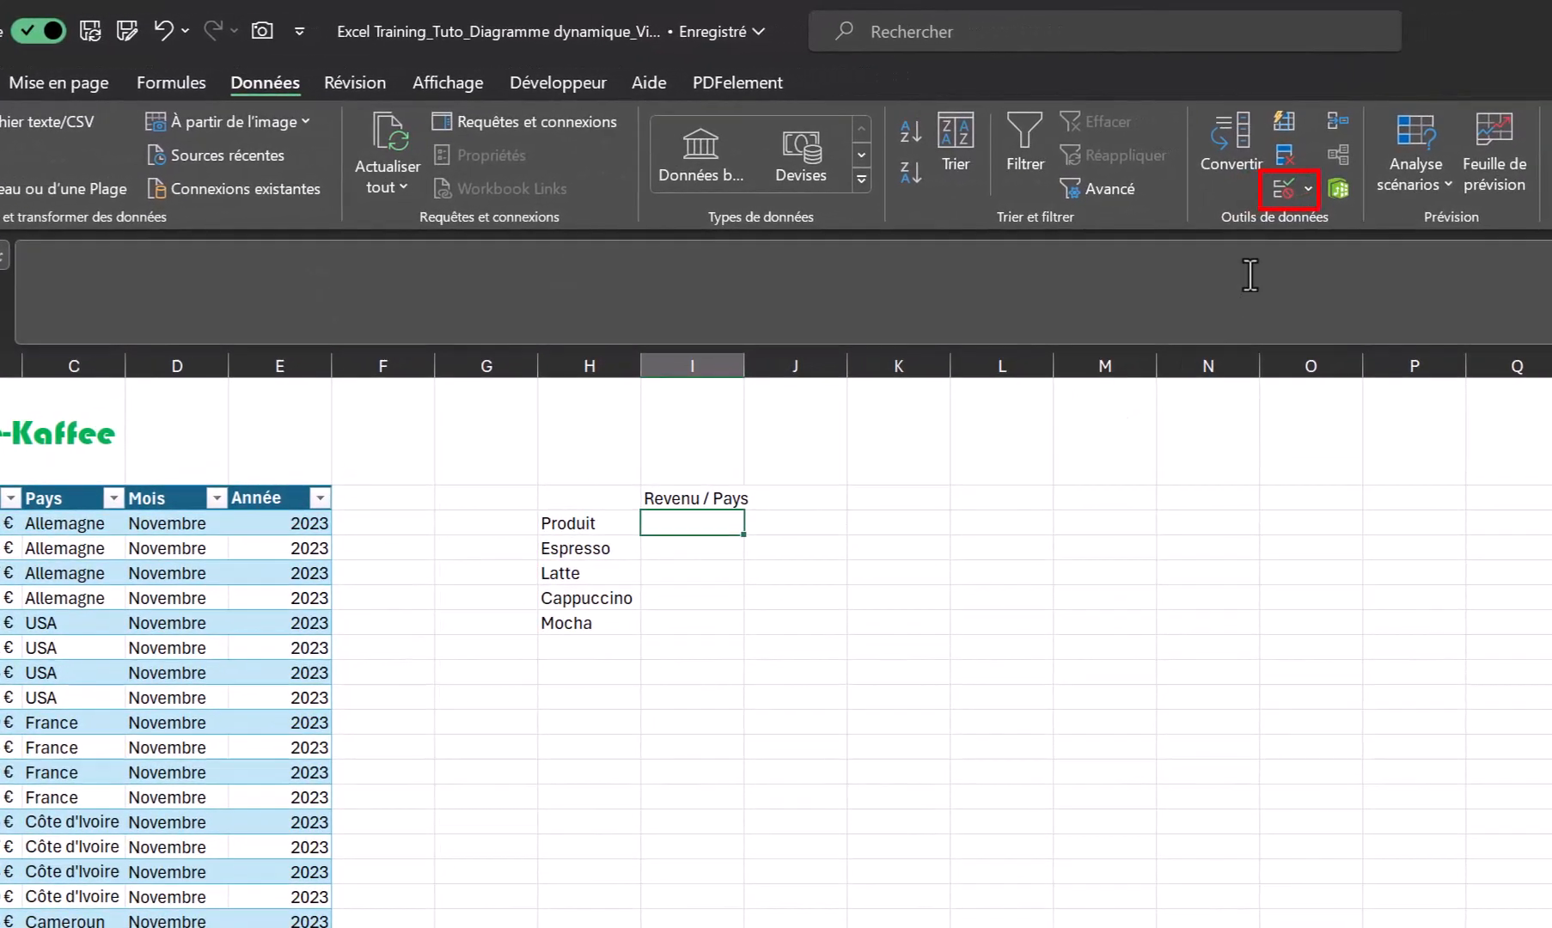
pyautogui.click(1285, 192)
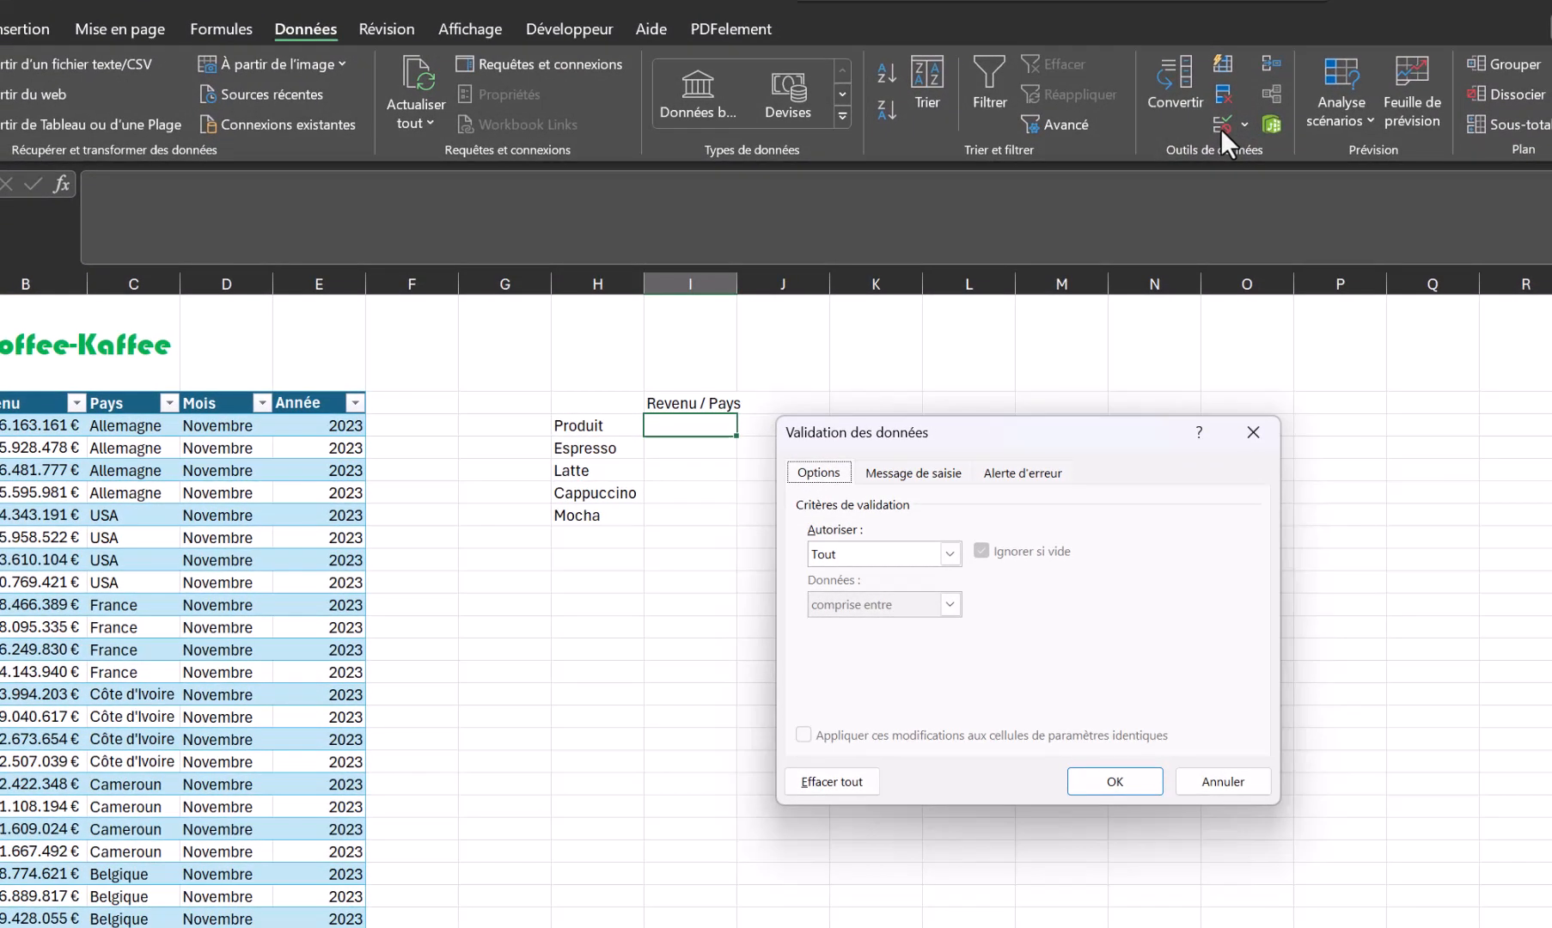
pyautogui.click(954, 553)
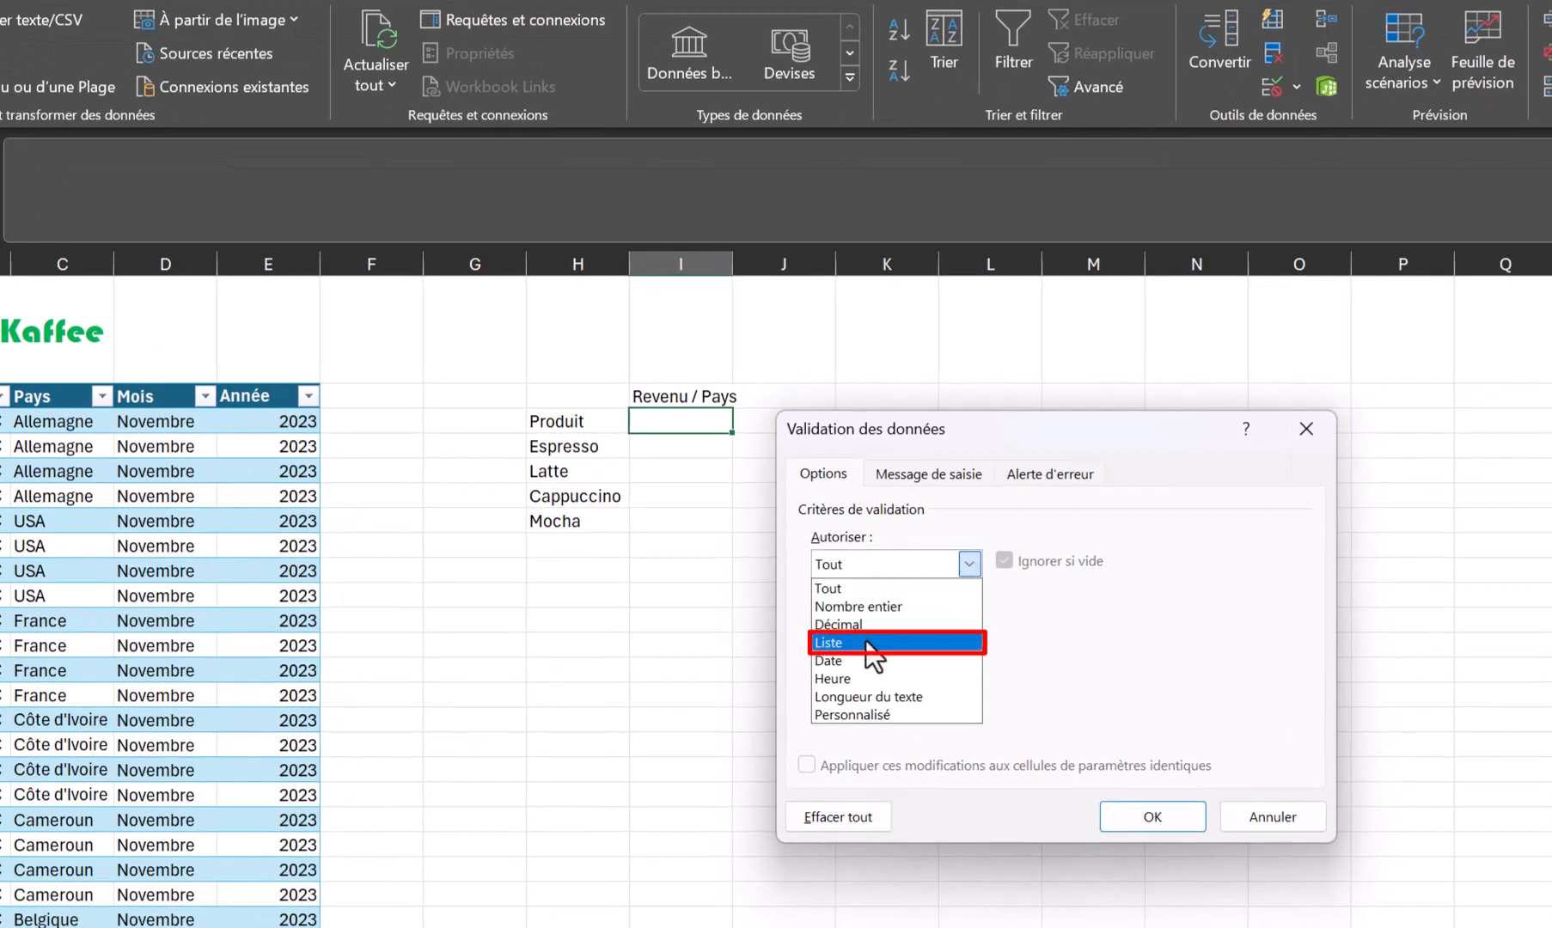
pyautogui.click(865, 642)
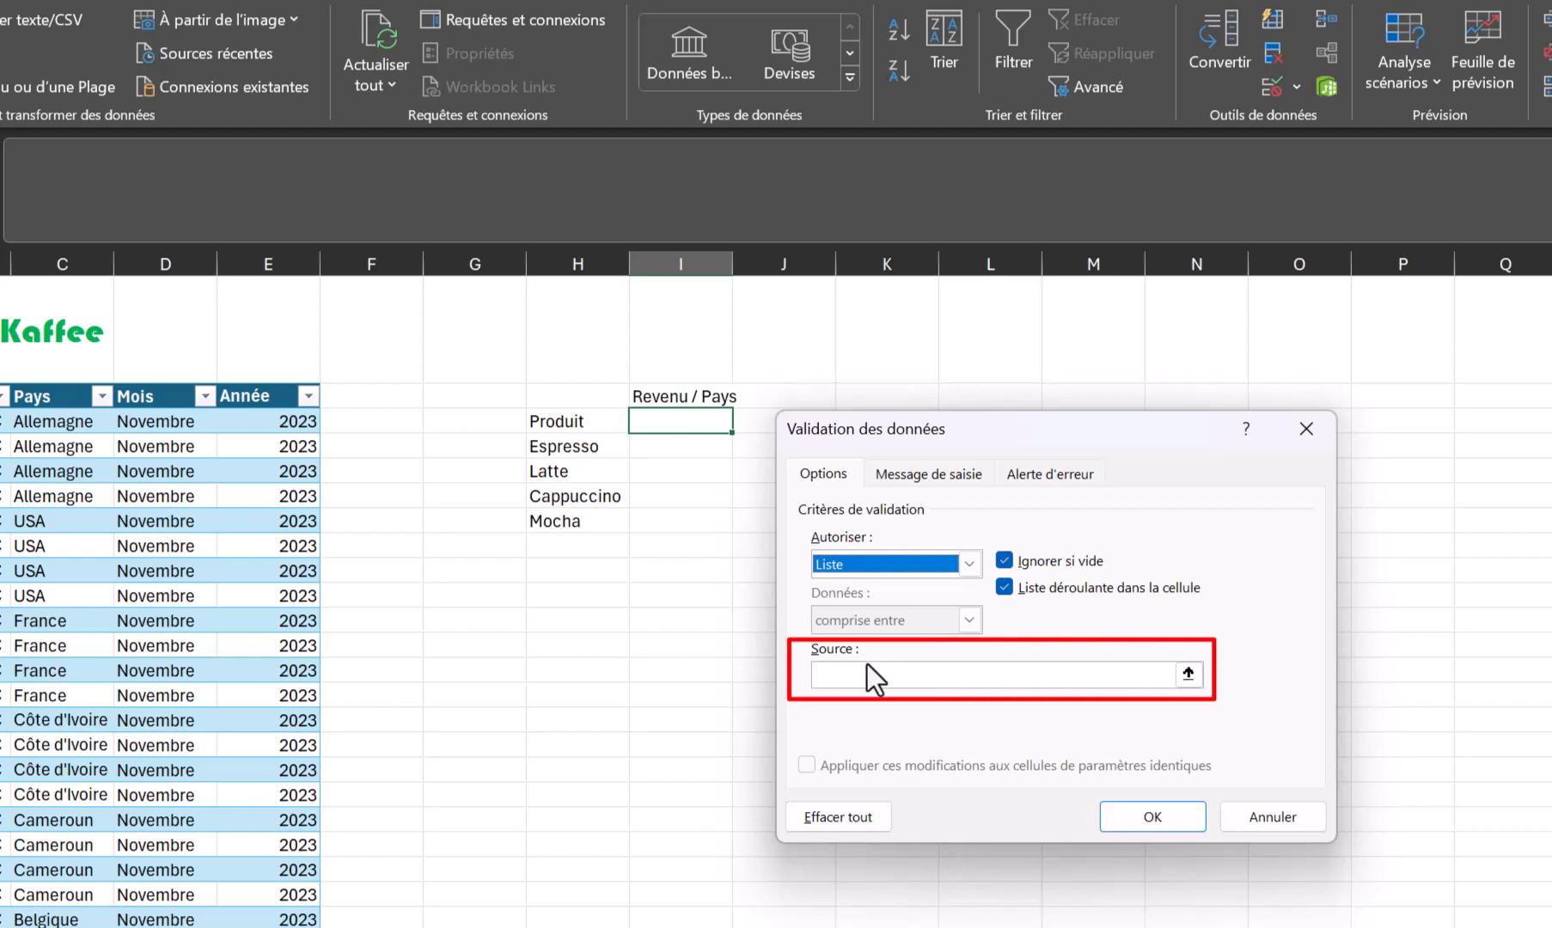
# Step: Apply =indirect(C2) as the validation list's source, with a relative reference to the Pays header, and open the drop-down list in I3
pyautogui.click(865, 677)
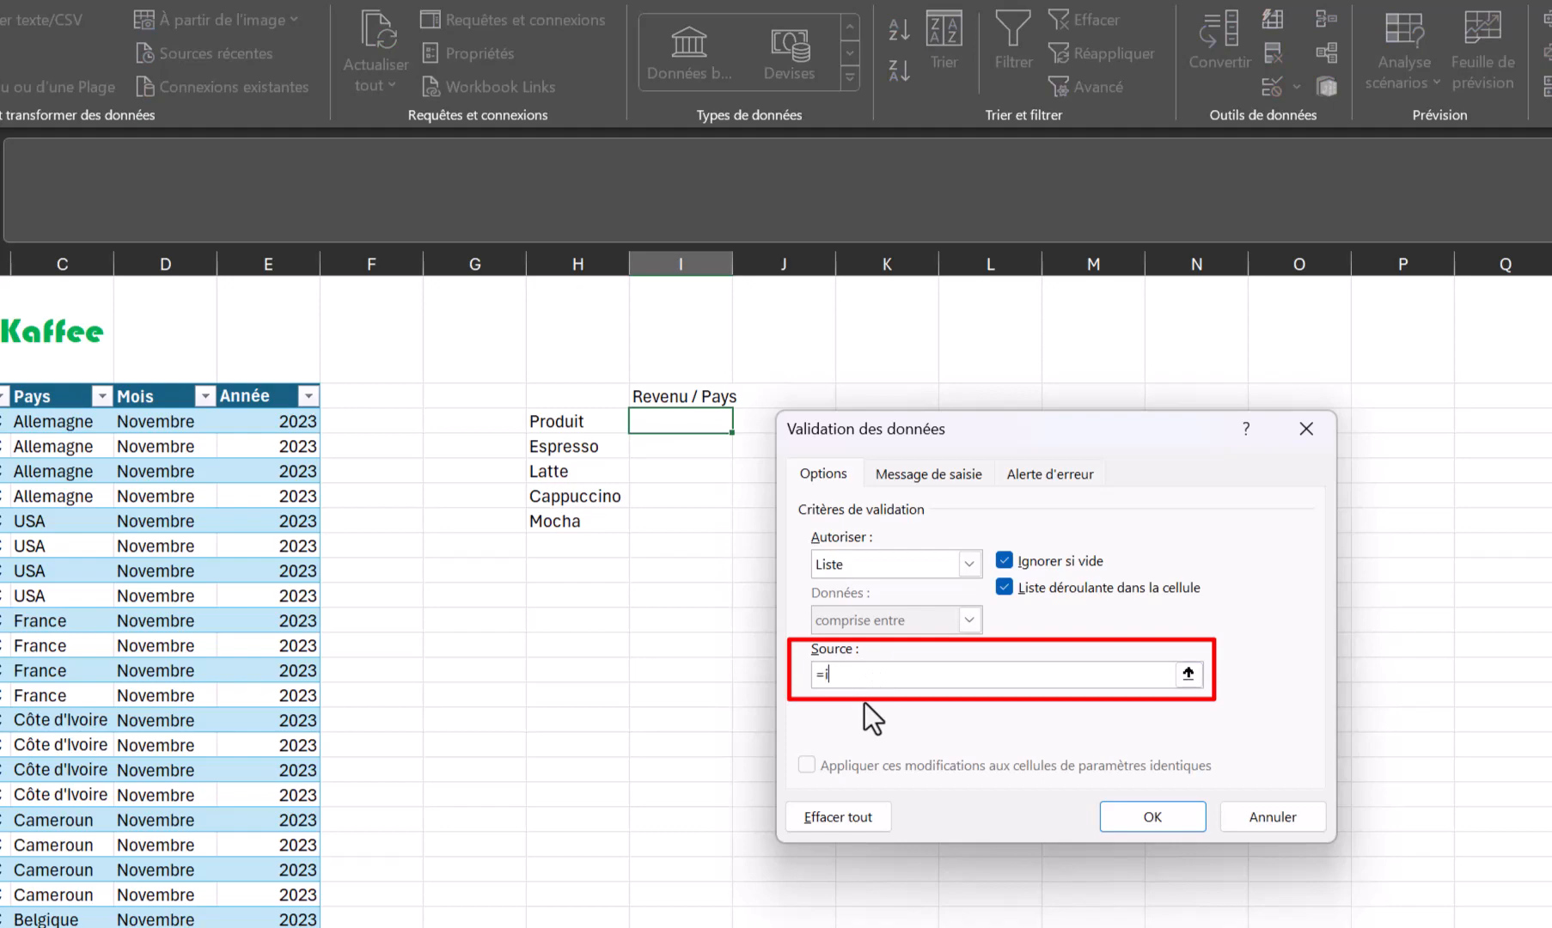
pyautogui.write('=indirect(')
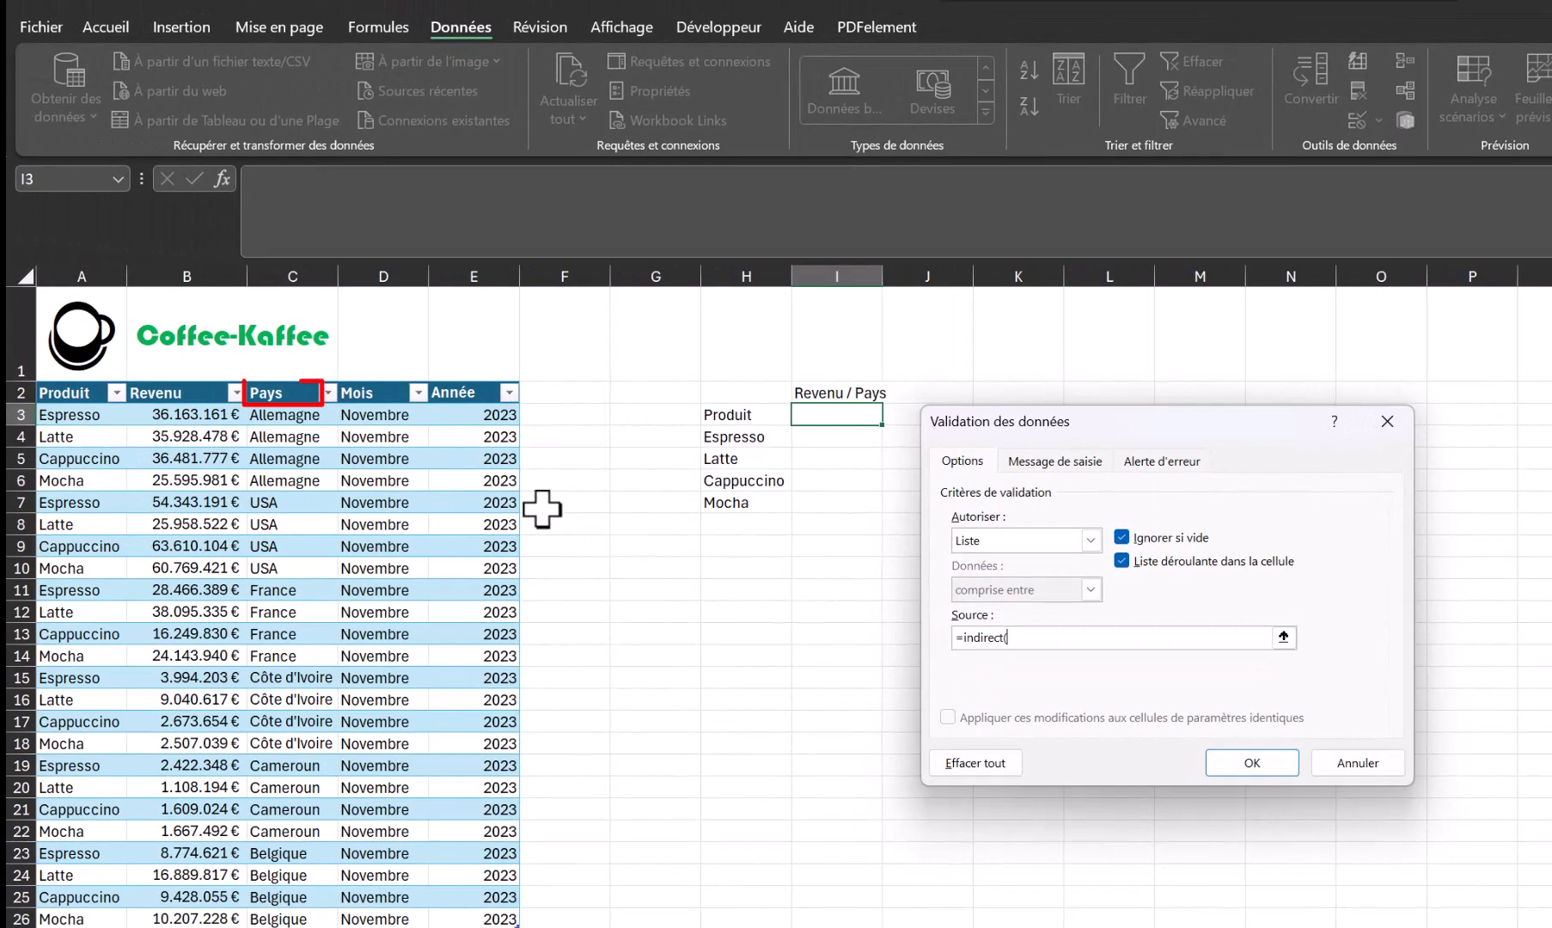
pyautogui.click(277, 392)
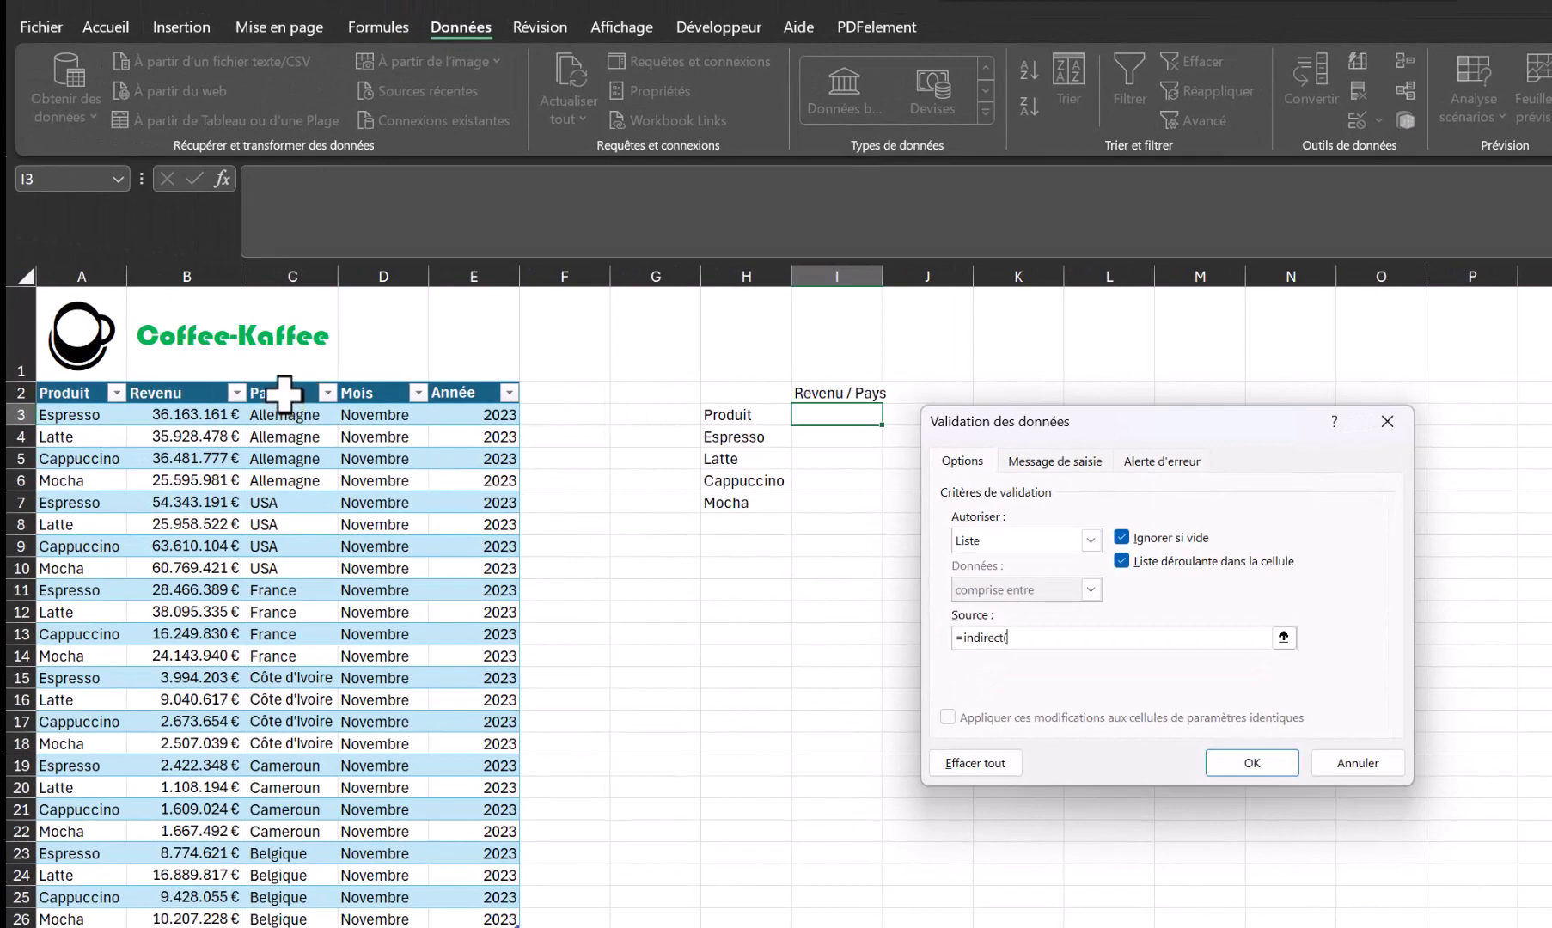
pyautogui.press('F4')
pyautogui.press('F4')
pyautogui.press('F4')
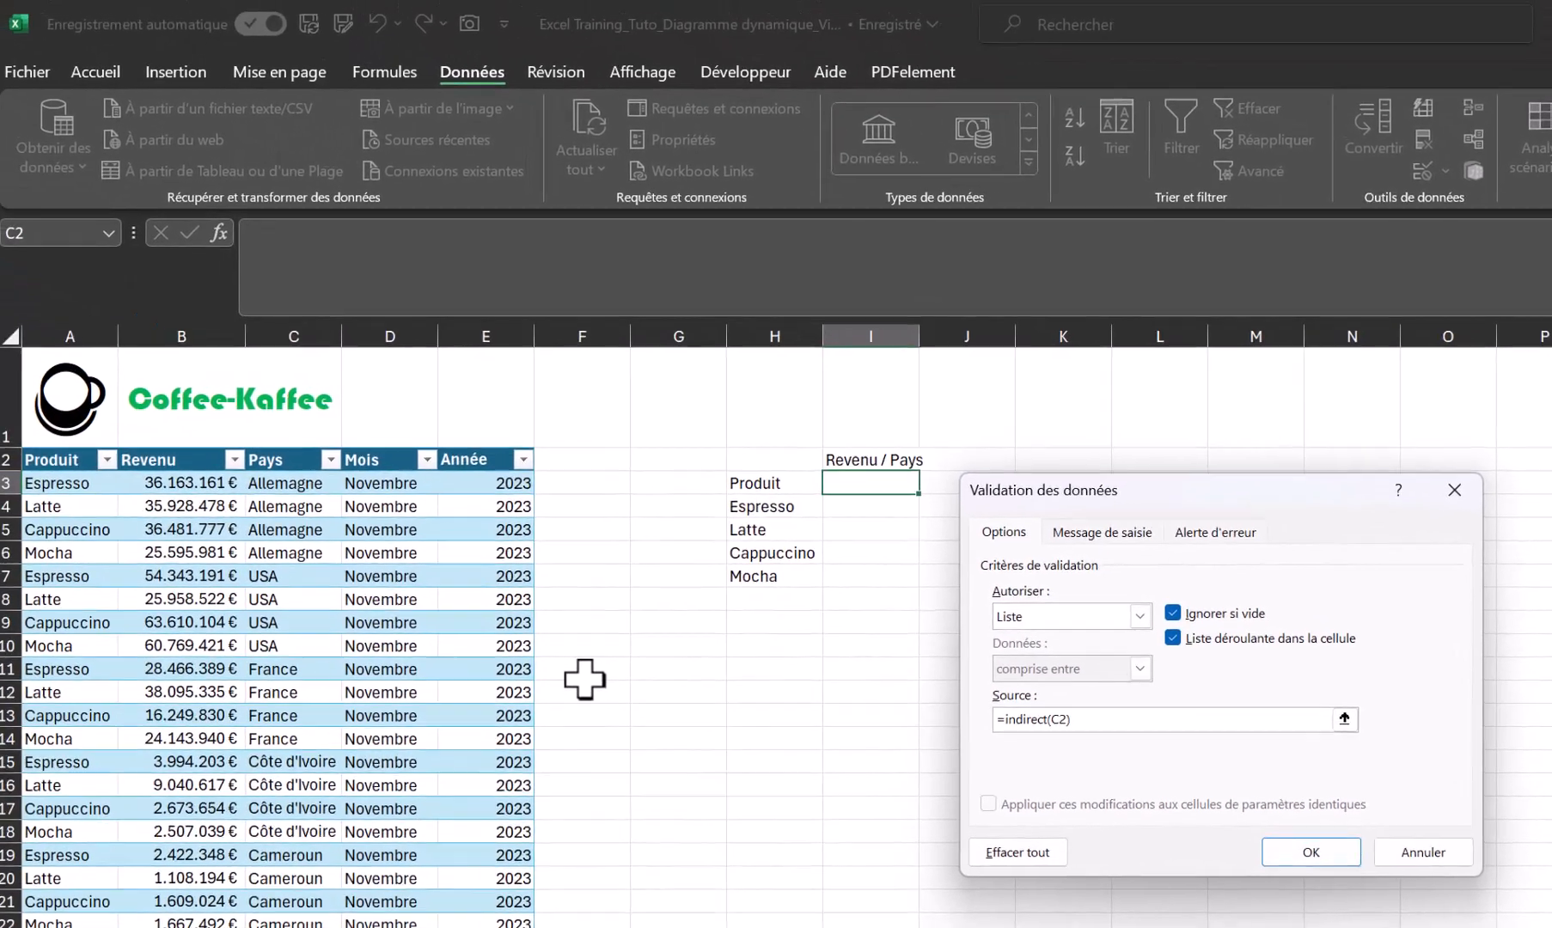
pyautogui.write(')')
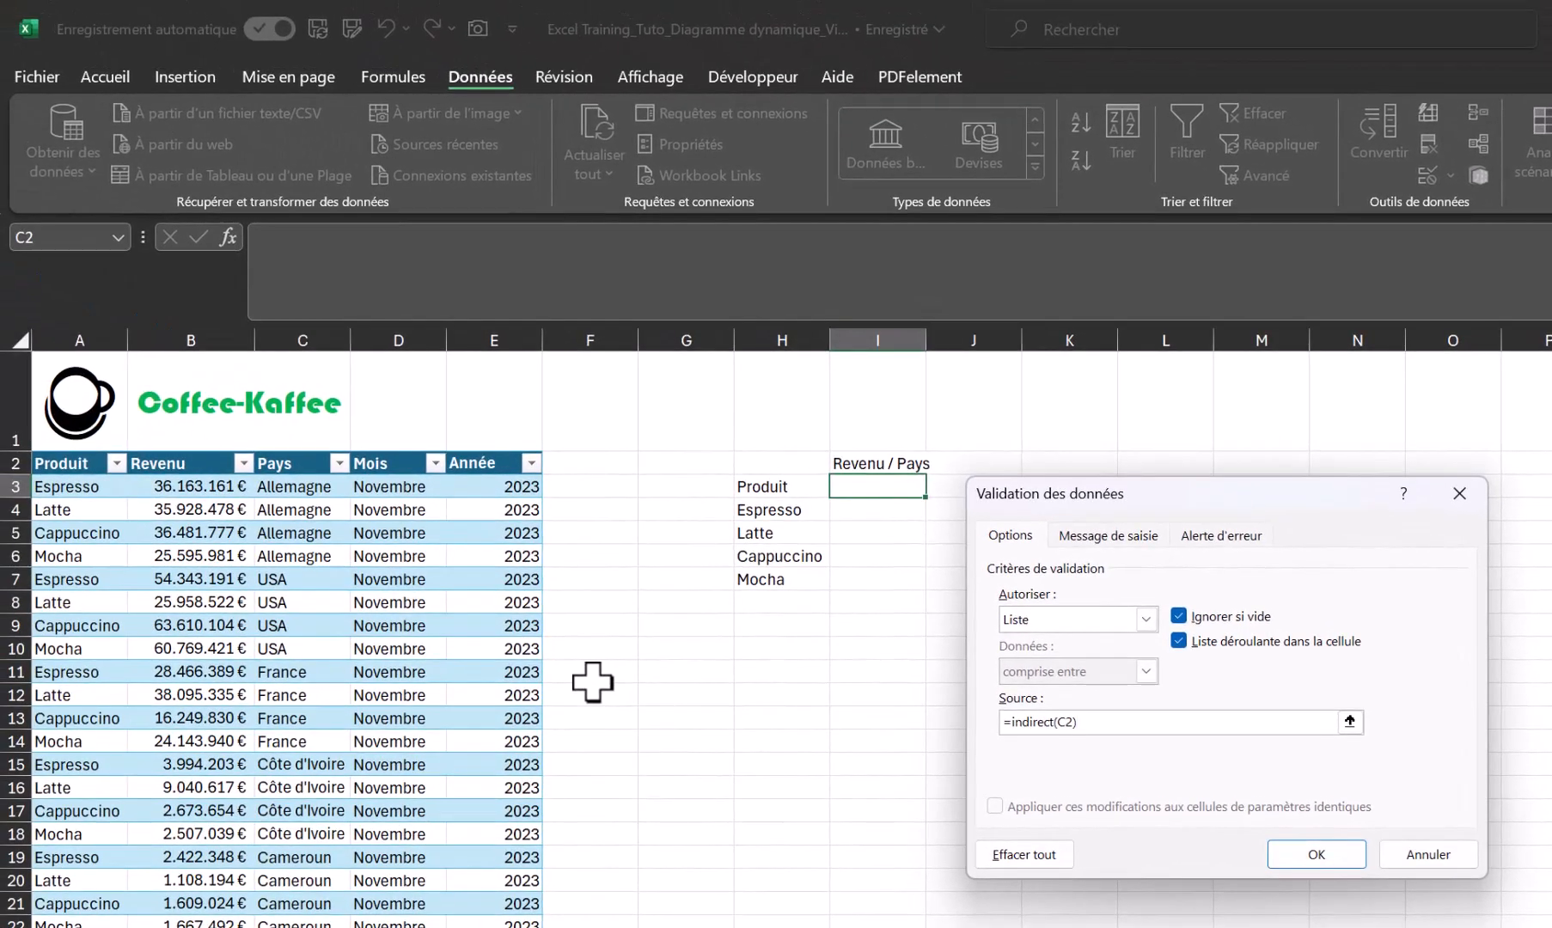
pyautogui.click(1320, 857)
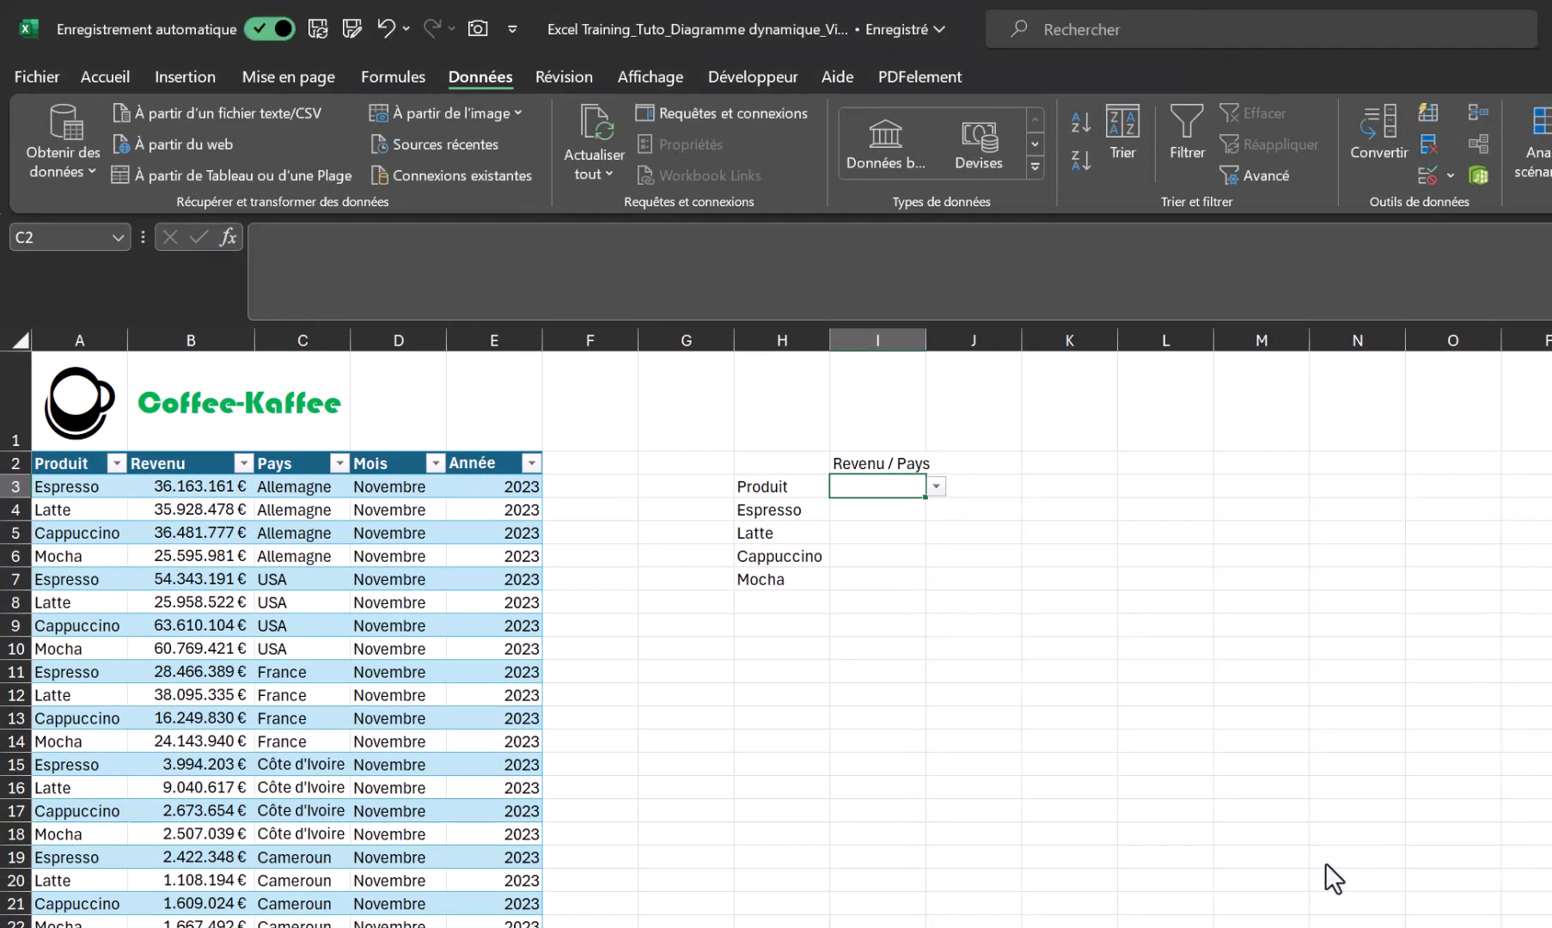
pyautogui.click(935, 486)
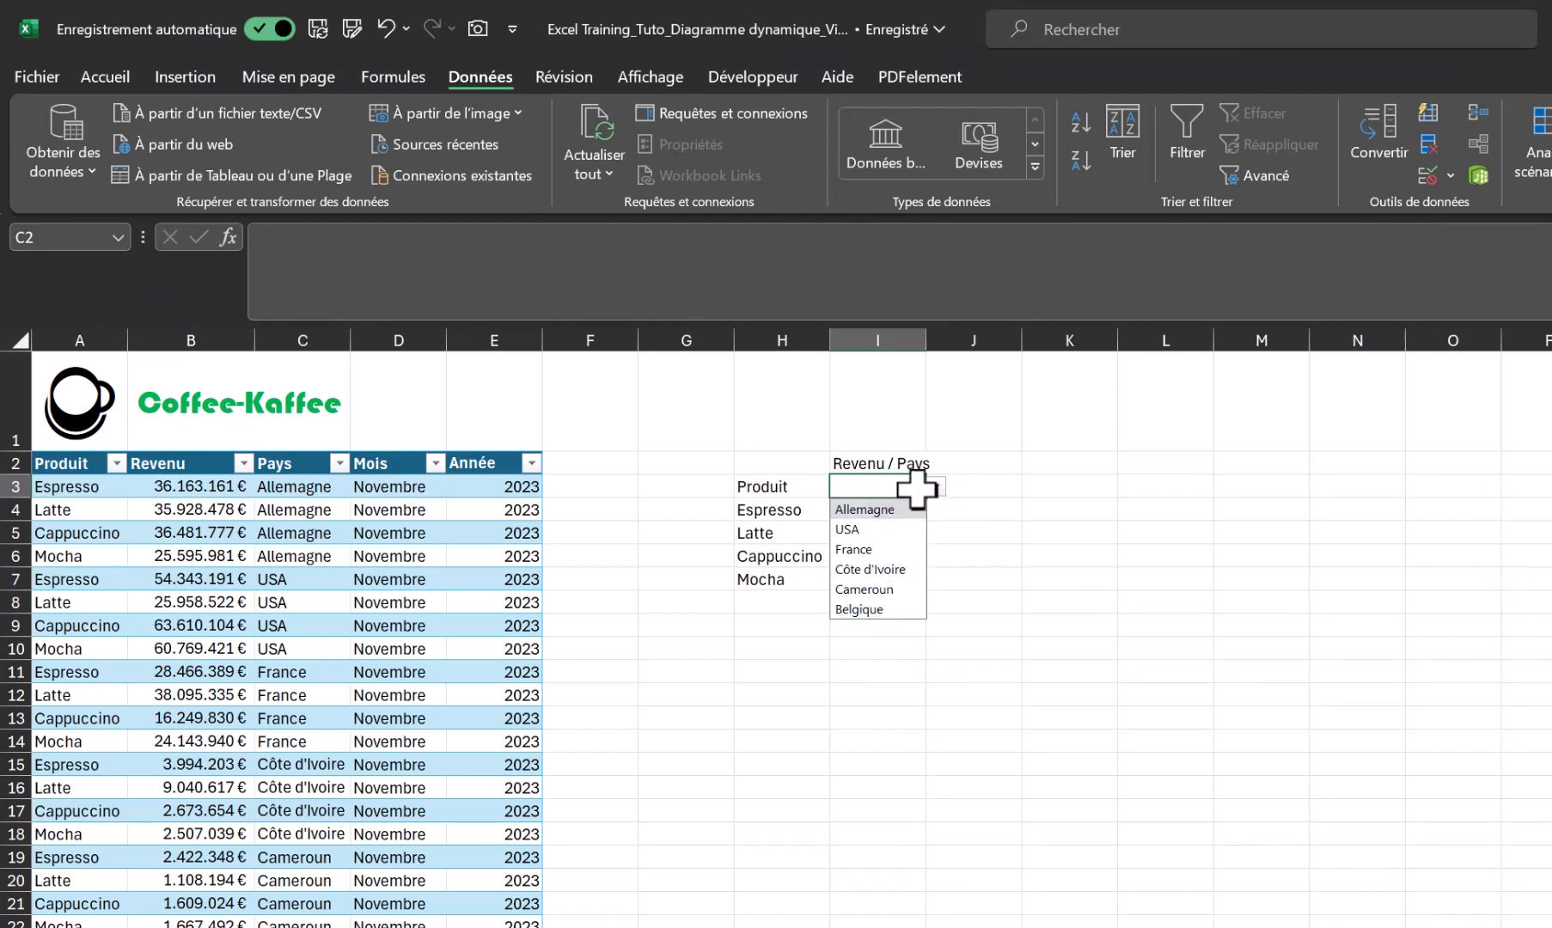
# Step: Start a SOMME.SI.ENS formula in I4 with the Revenu column as the range to sum
pyautogui.click(928, 488)
pyautogui.click(888, 512)
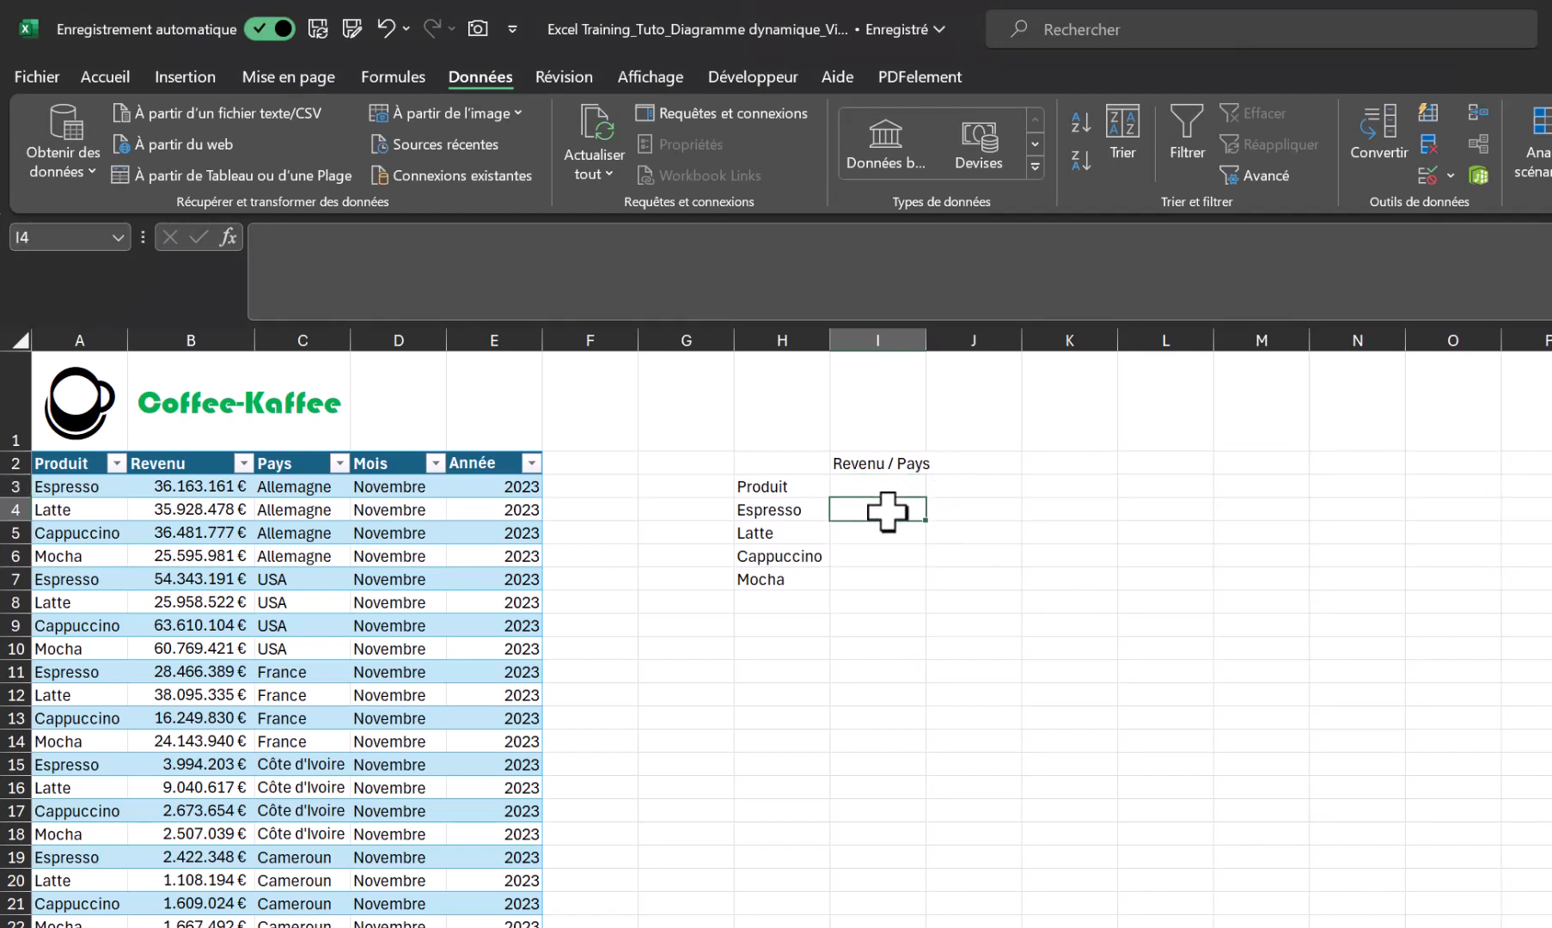
pyautogui.write('=')
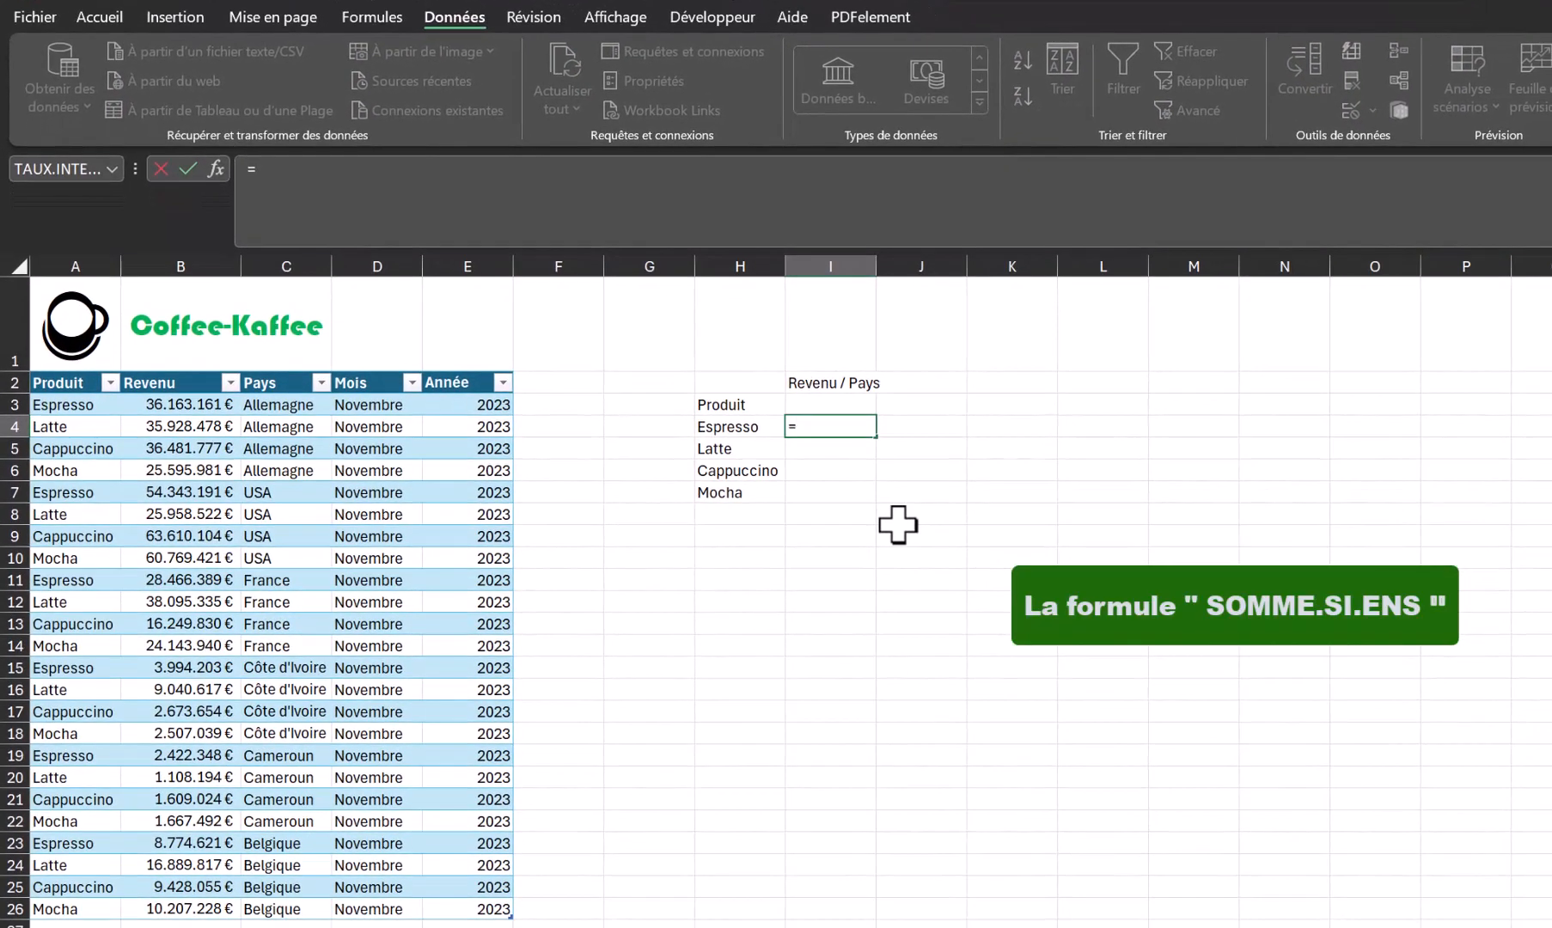
pyautogui.write('Su')
pyautogui.press('BackSpace')
pyautogui.write('om')
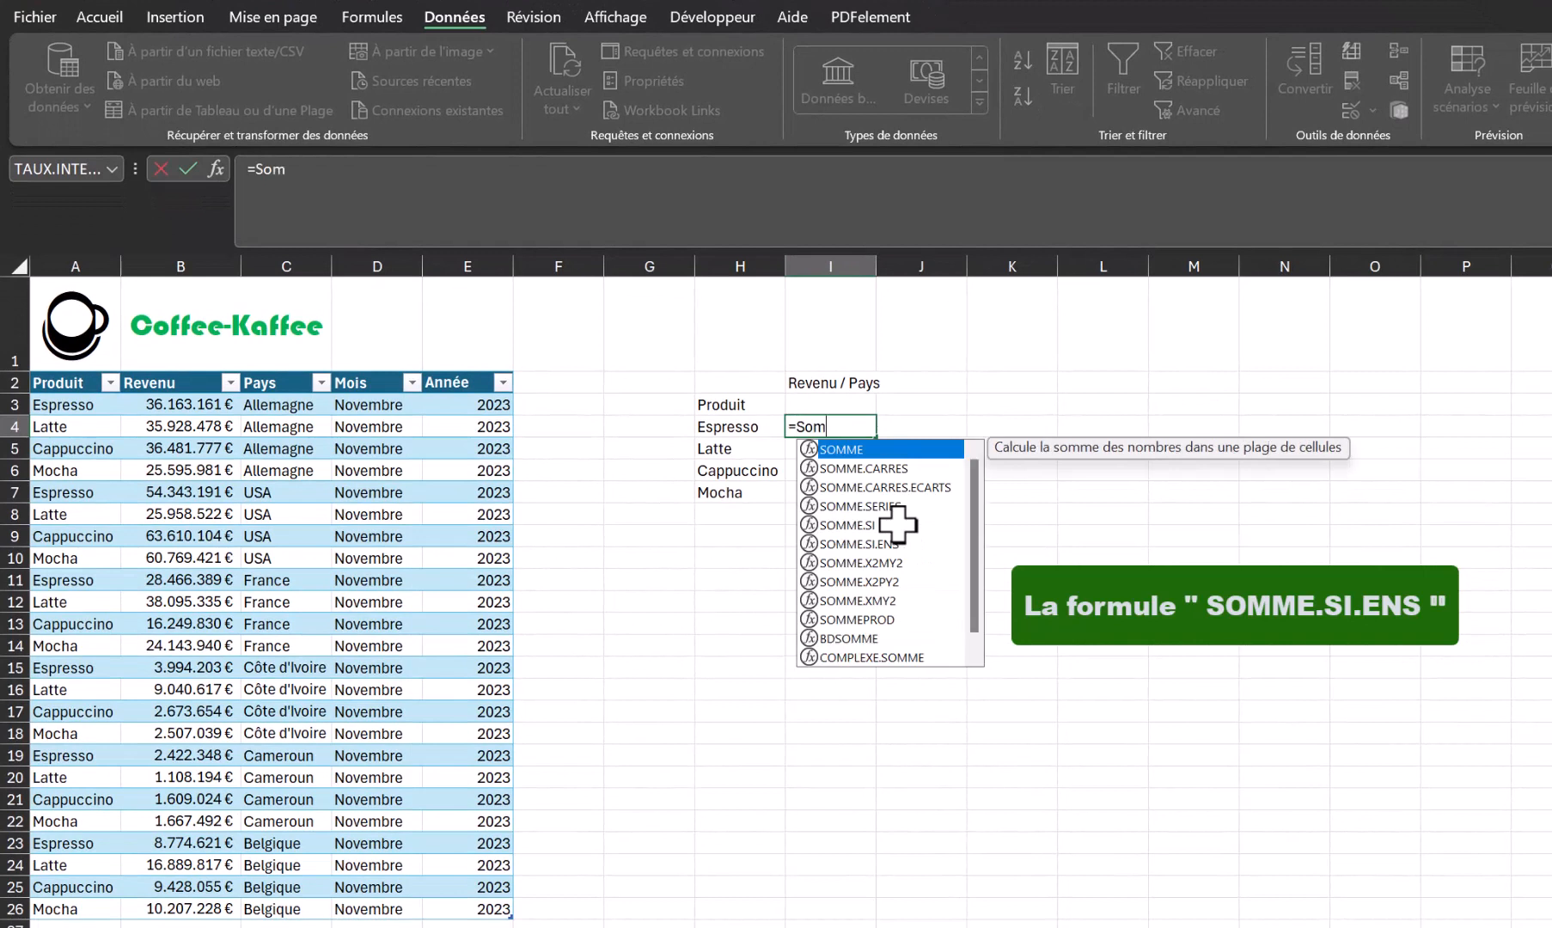
pyautogui.doubleClick(894, 543)
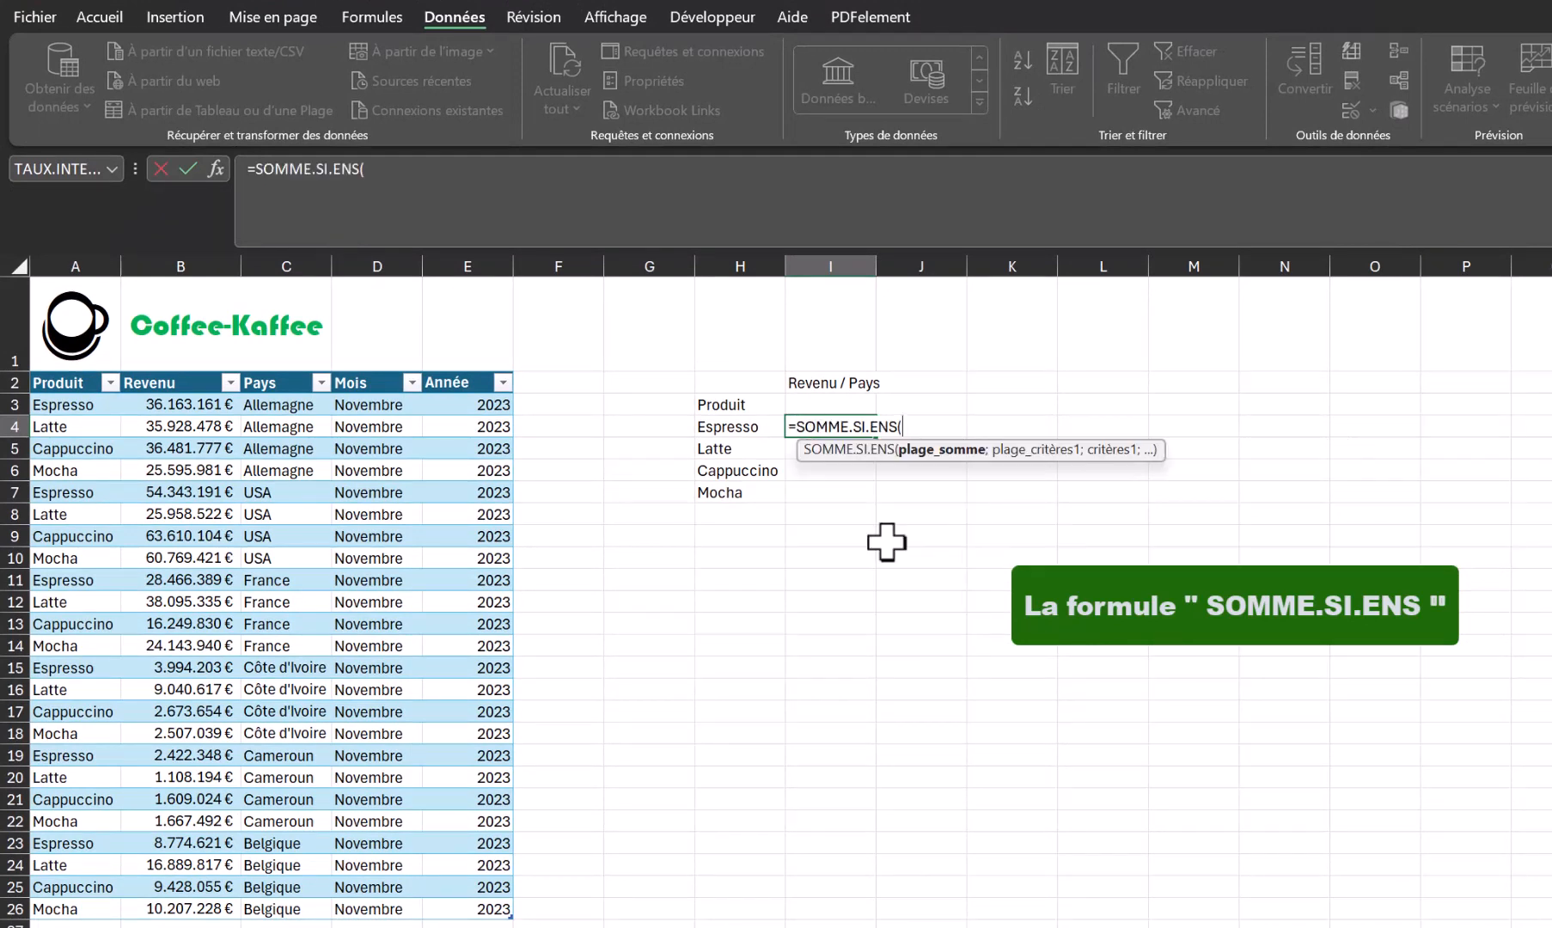
pyautogui.click(176, 375)
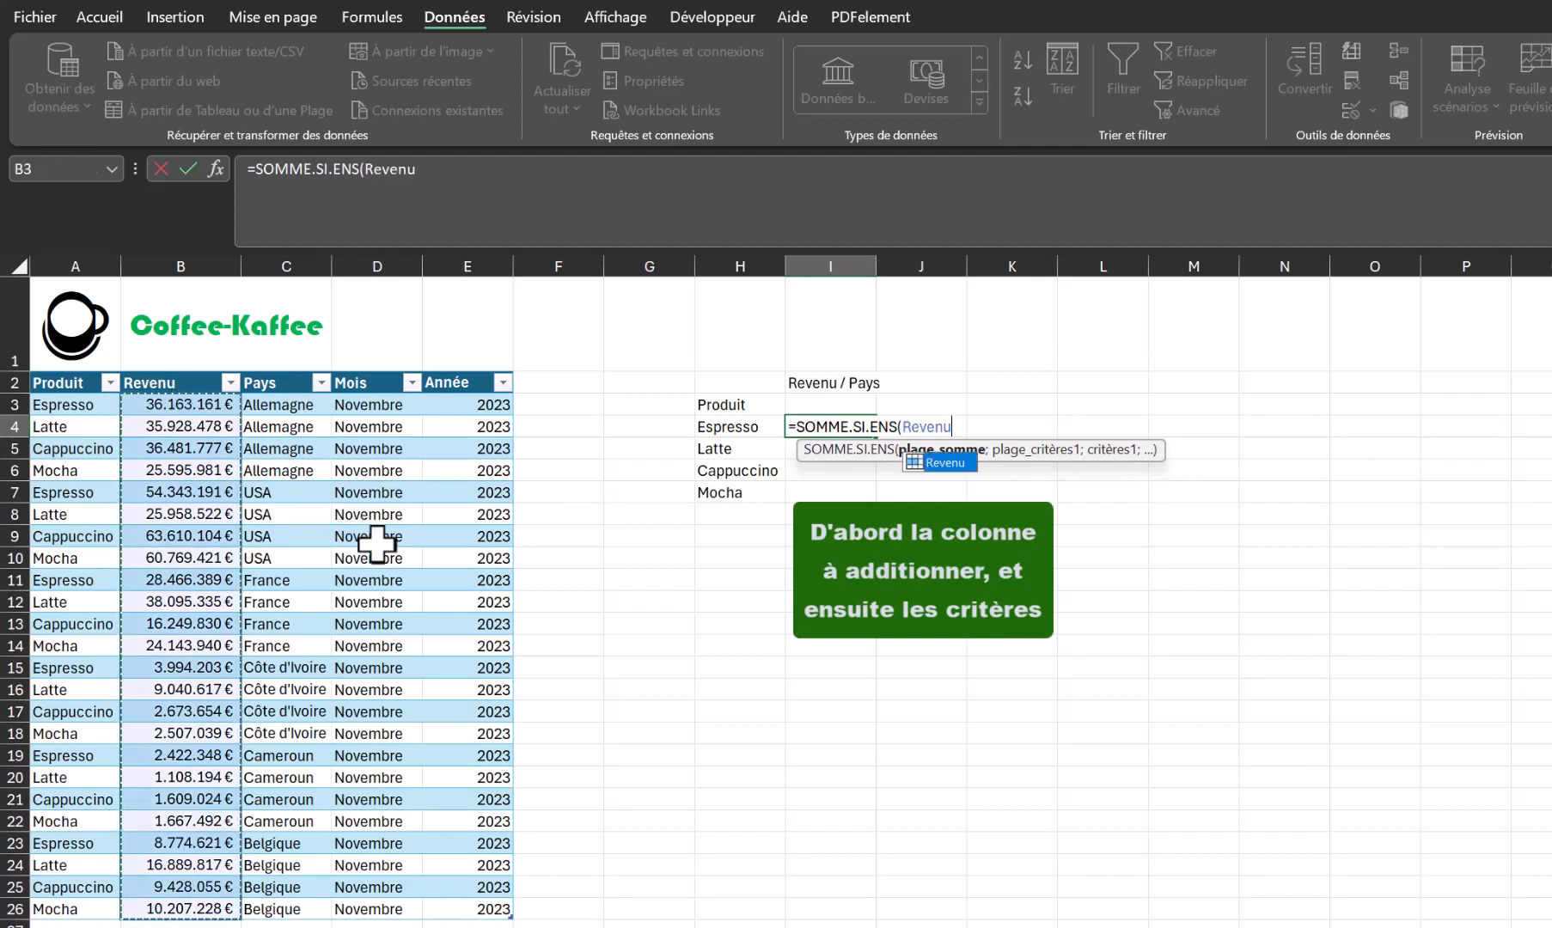
pyautogui.write(';')
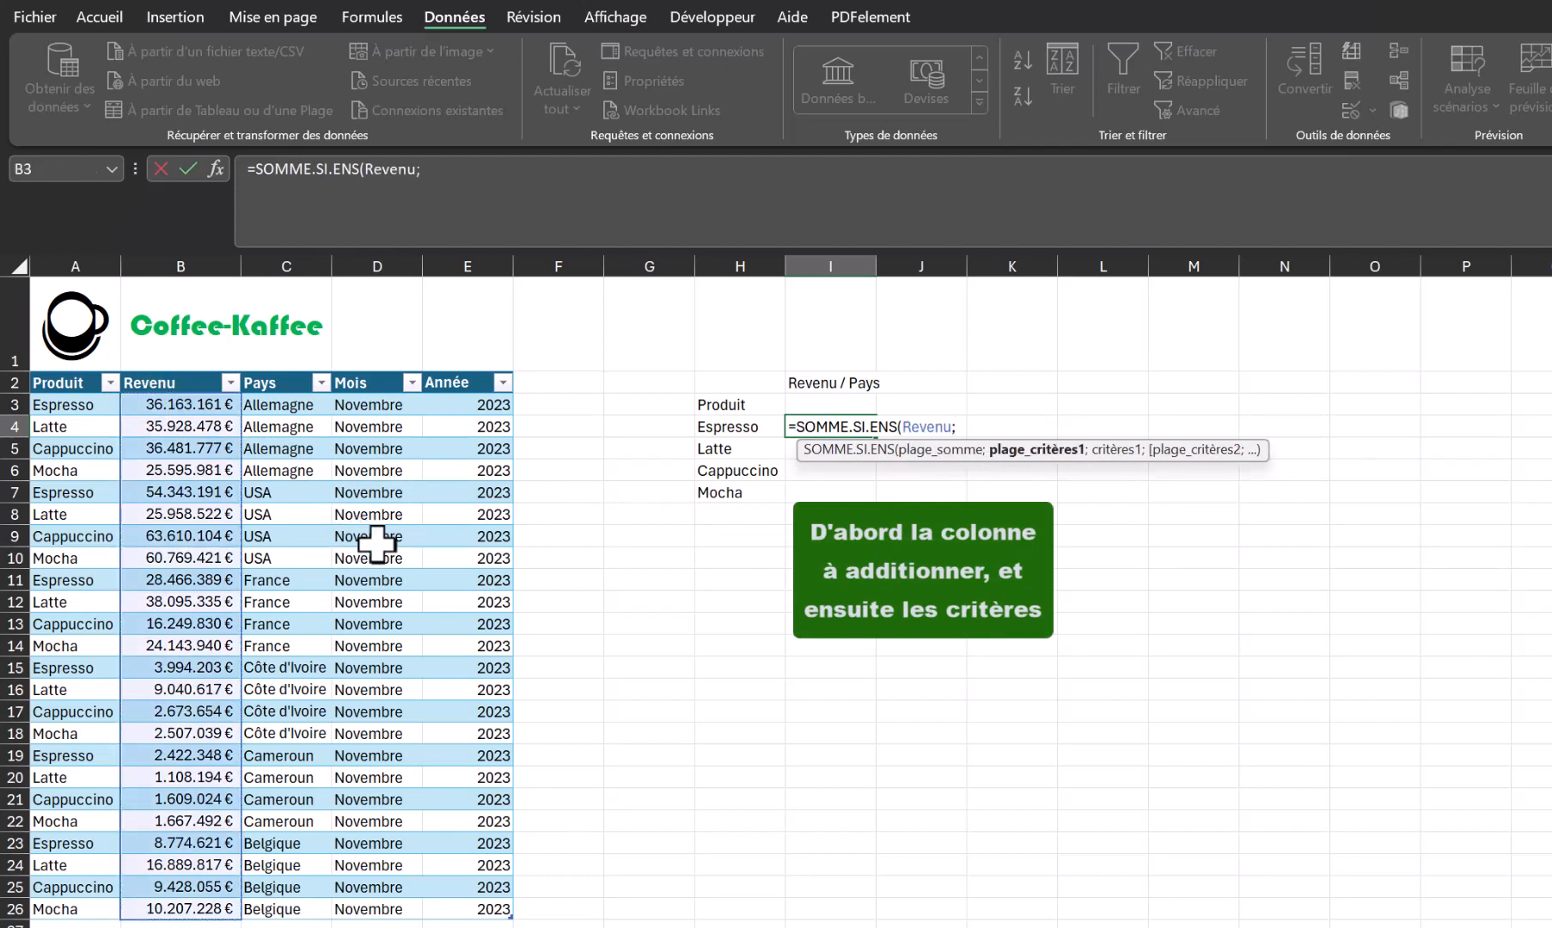
# Step: Add the first criterion to the formula, matching the Produit column against the product in H4
pyautogui.click(78, 376)
pyautogui.write(';')
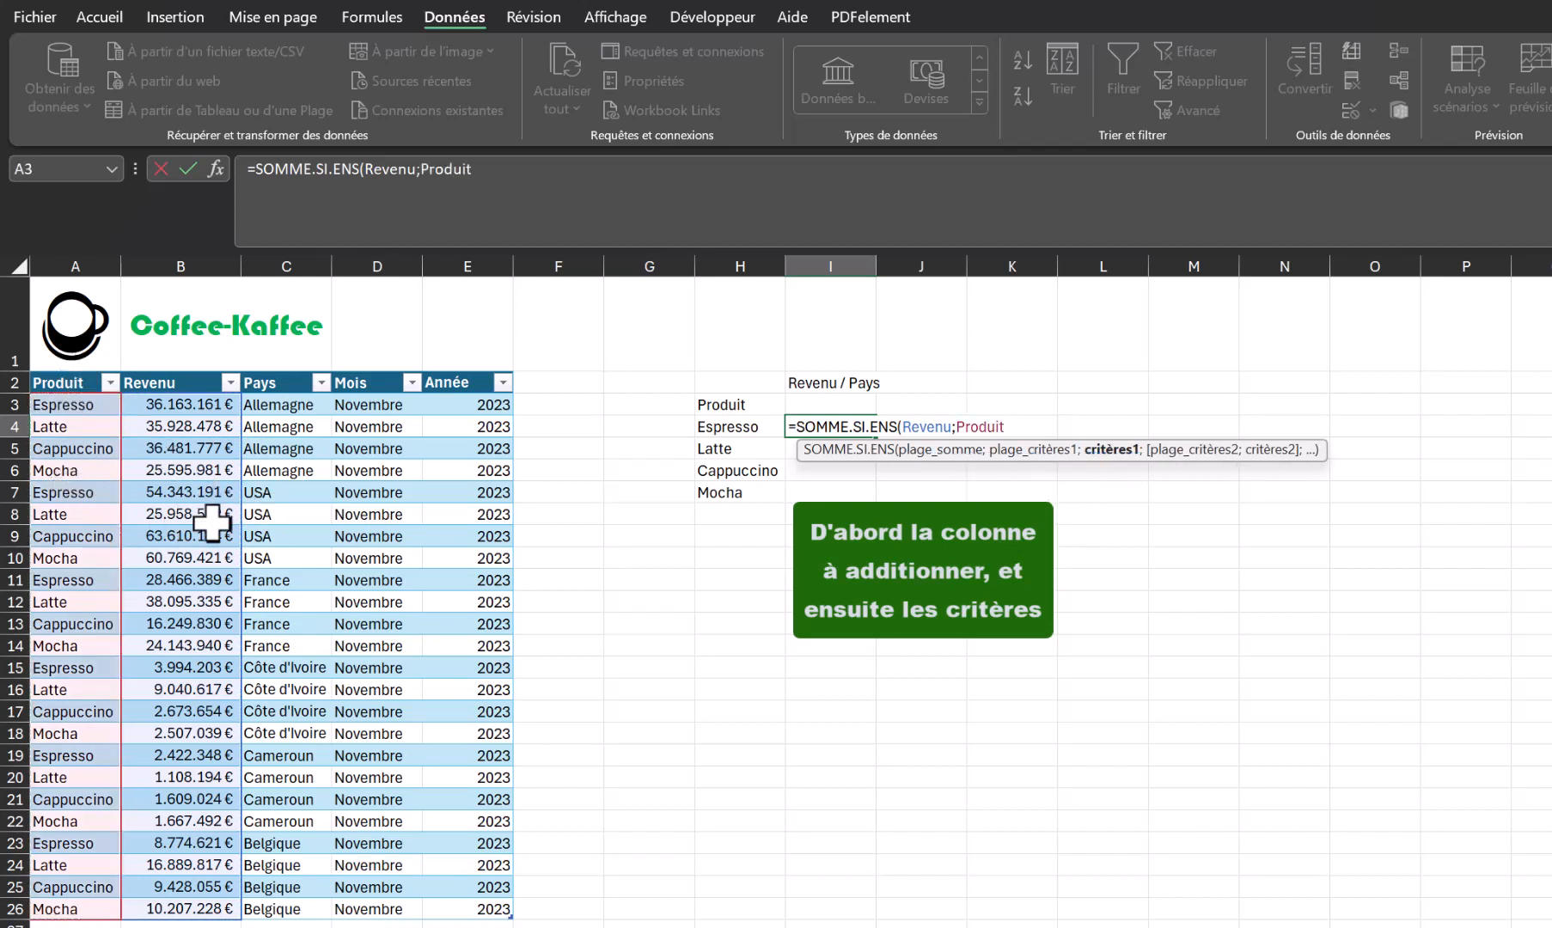
pyautogui.click(722, 406)
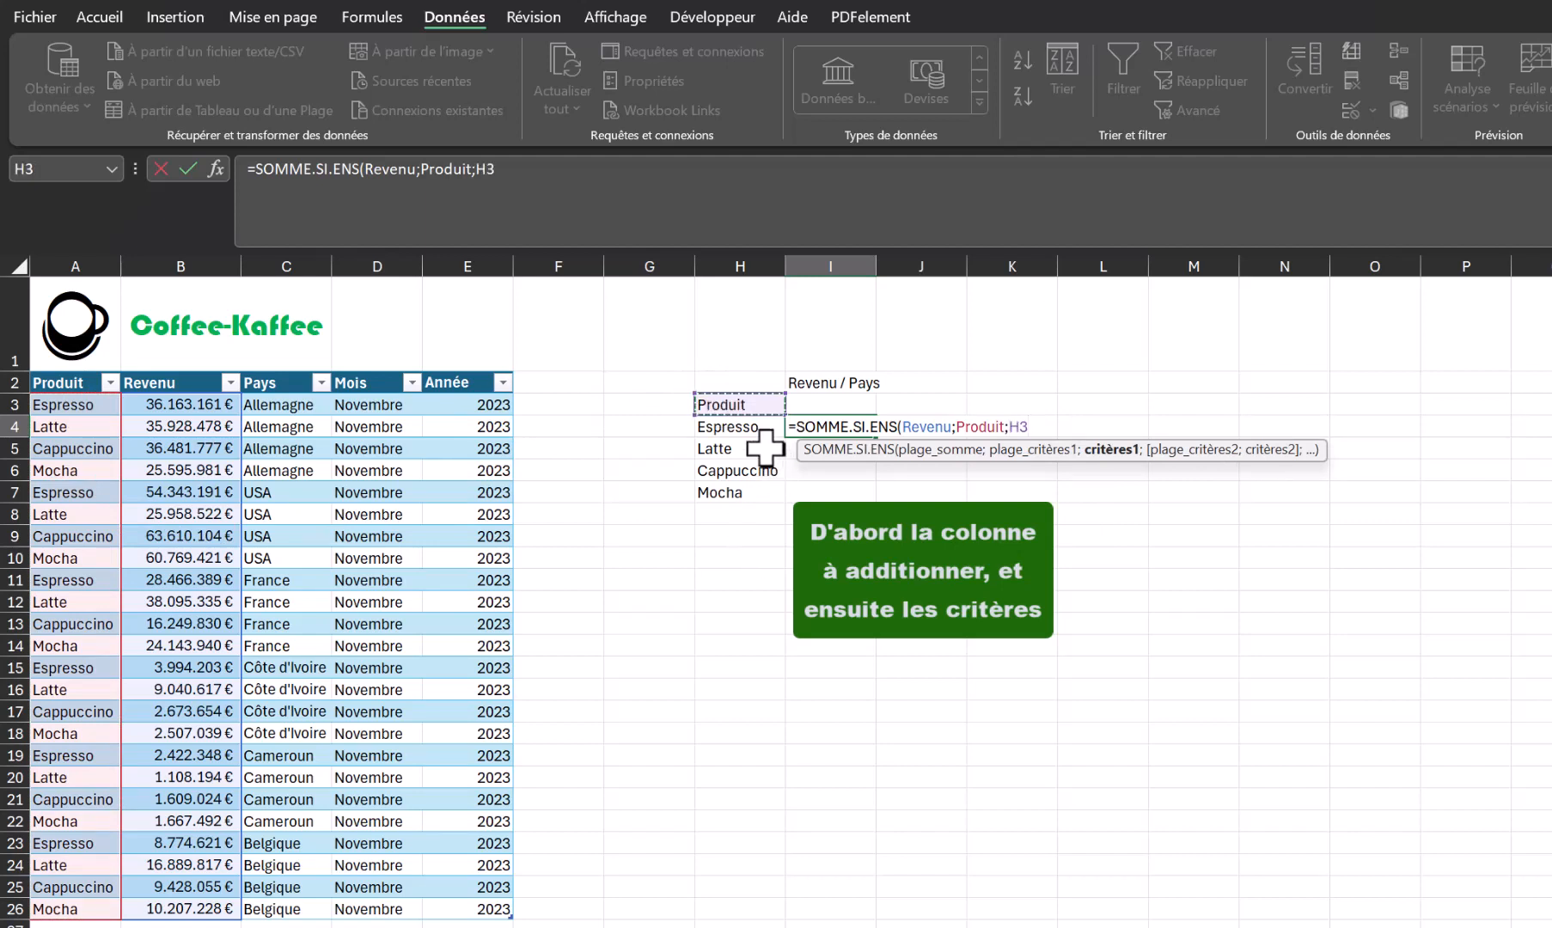
pyautogui.click(746, 426)
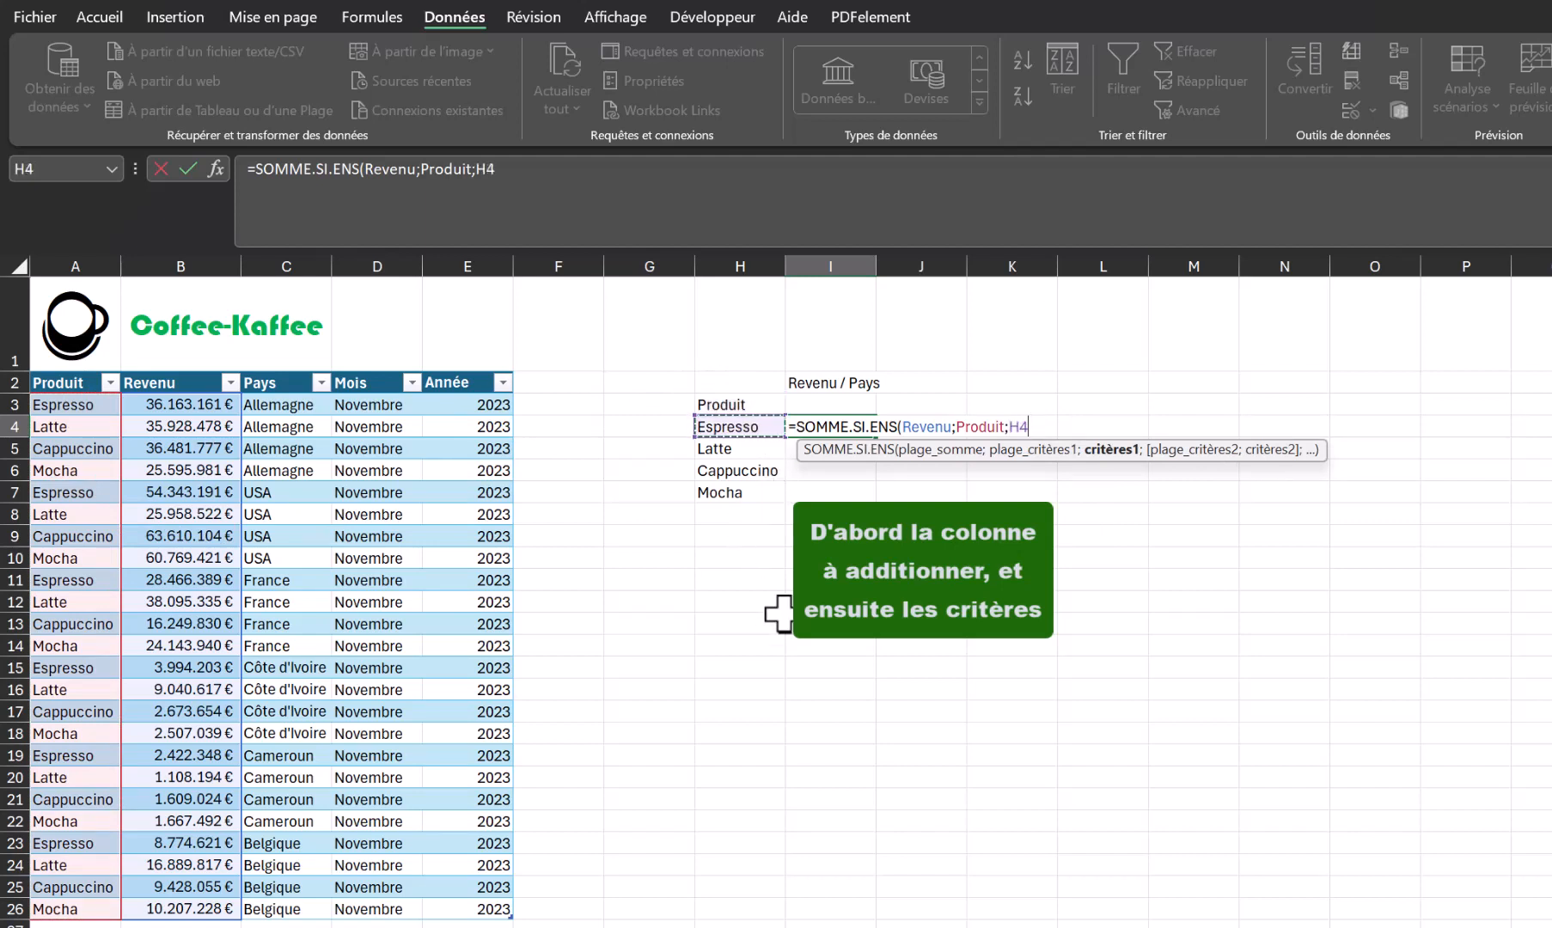
pyautogui.write(';')
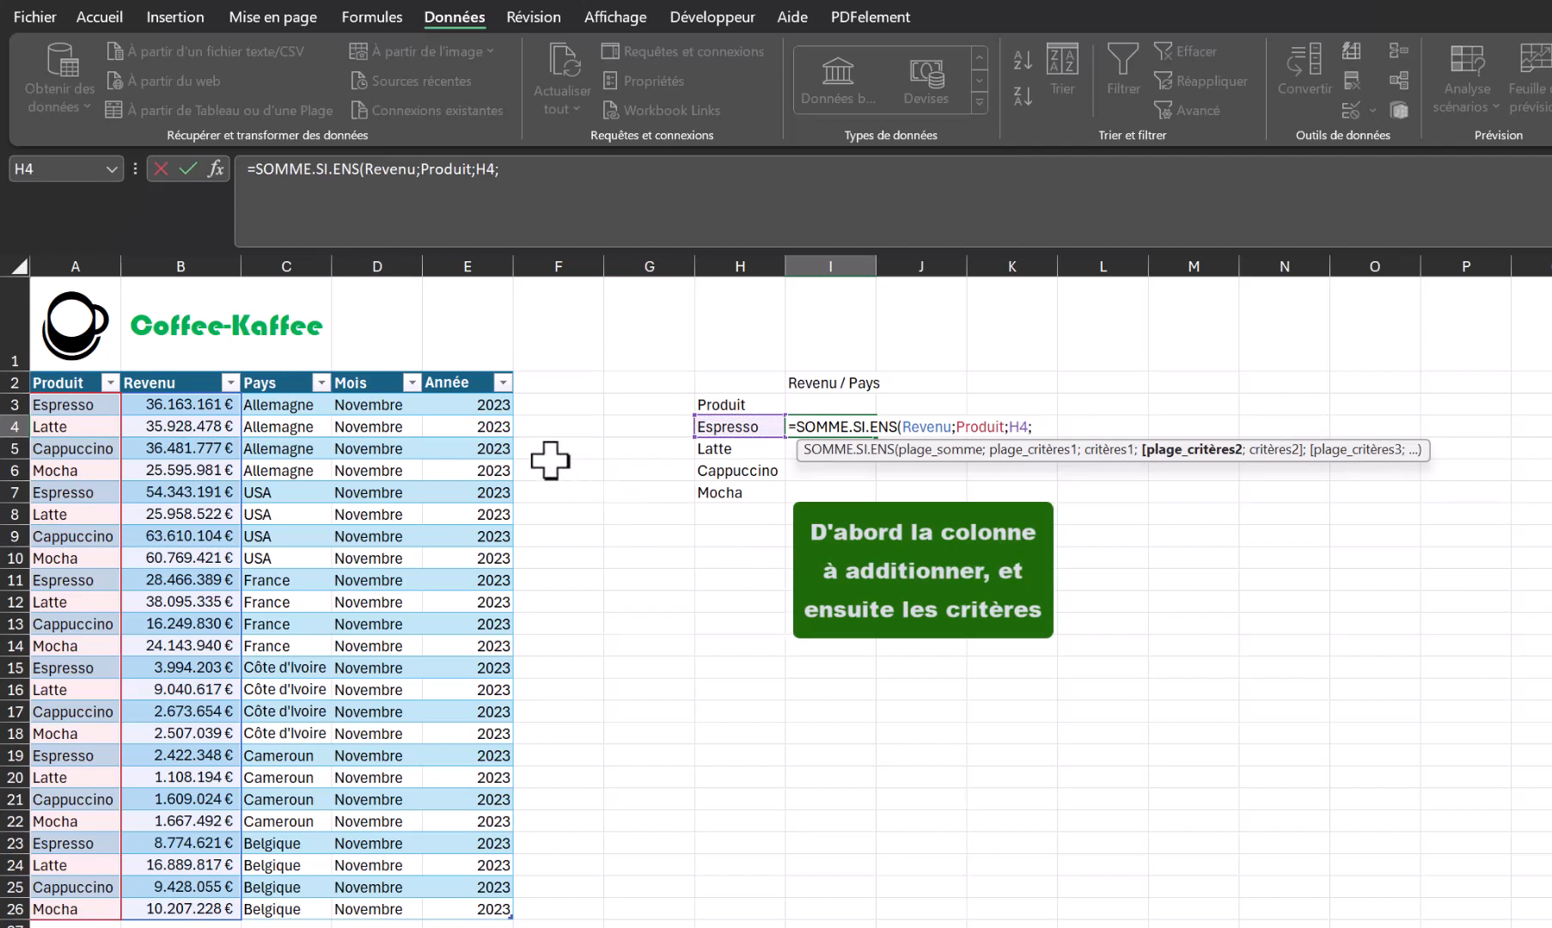
# Step: Add the second criterion matching the Pays column against the absolute reference $I$3, and complete the formula
pyautogui.click(292, 377)
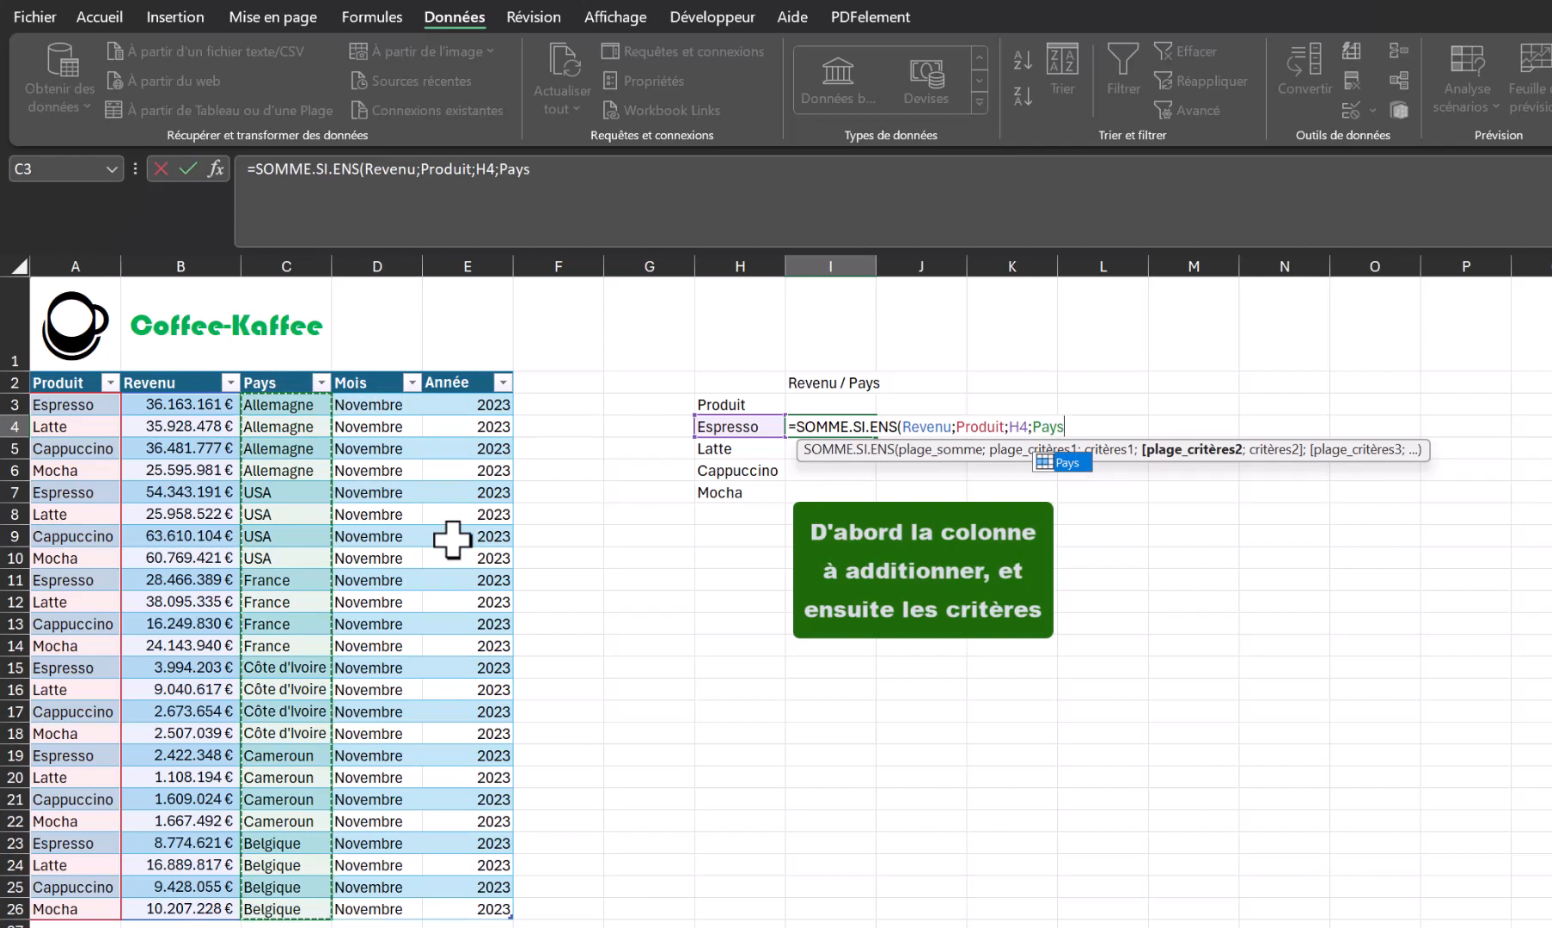
pyautogui.write(';')
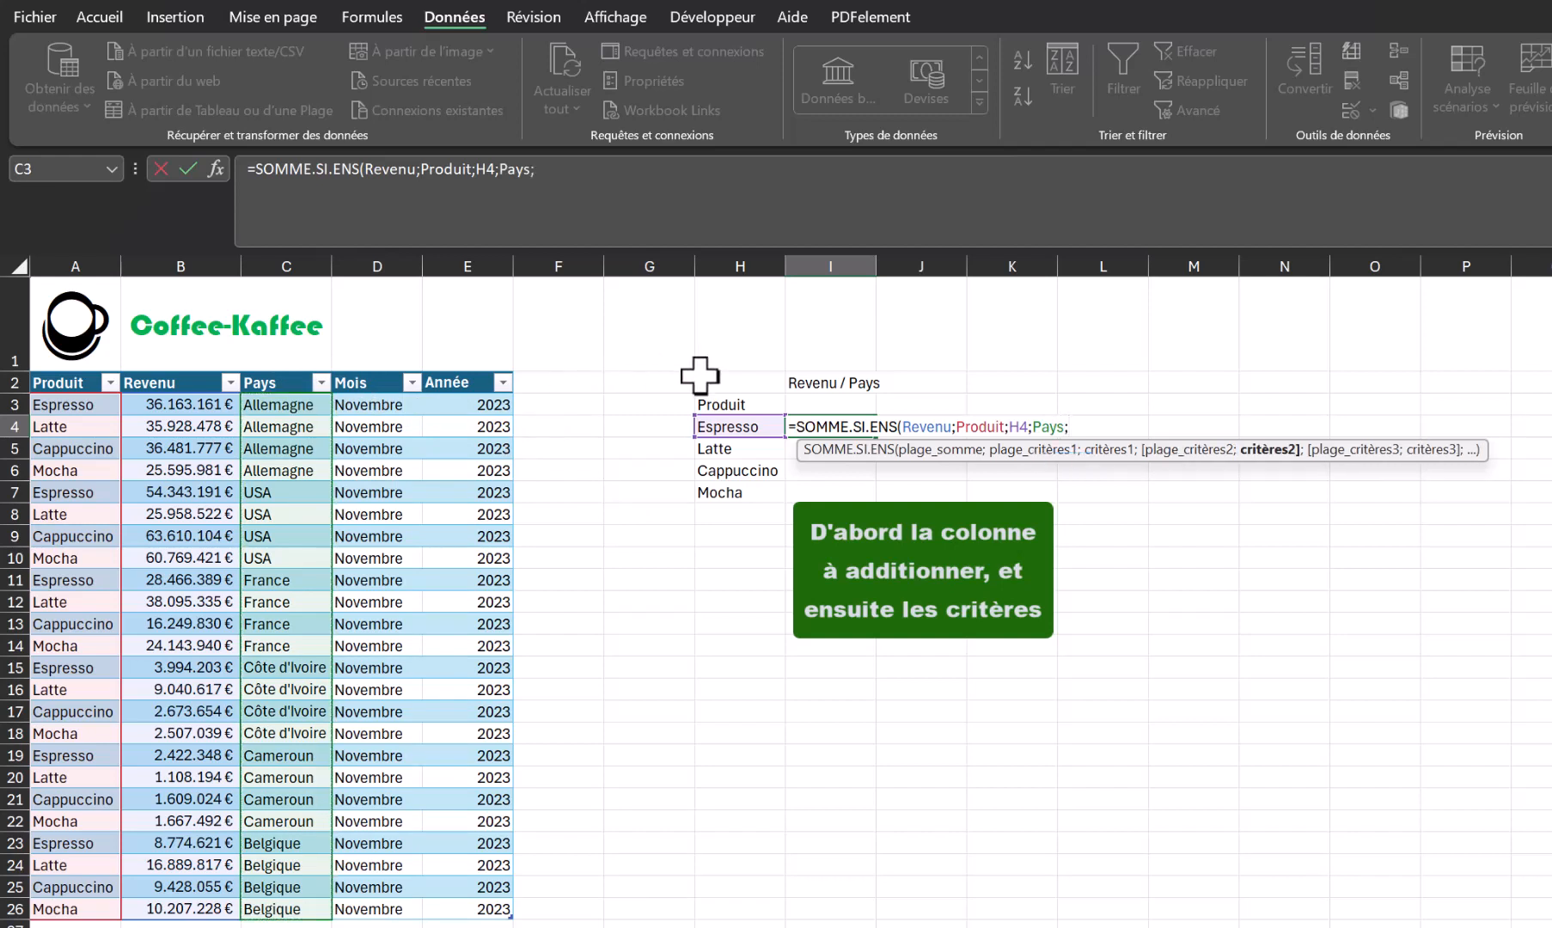
pyautogui.click(832, 408)
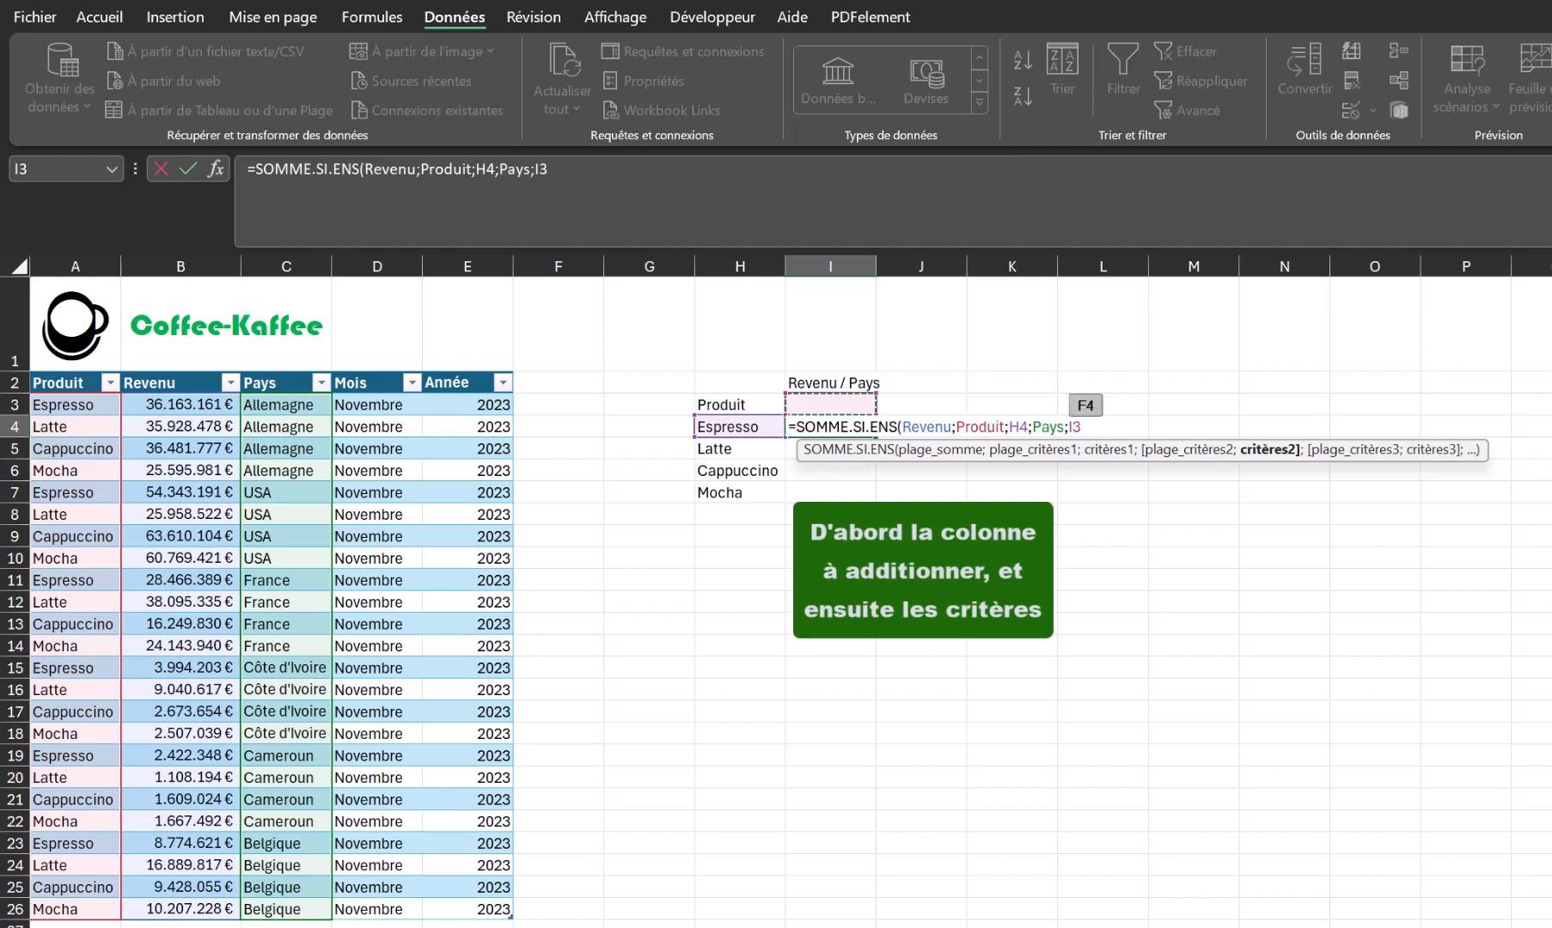
pyautogui.press('F4')
pyautogui.press('F4')
pyautogui.press('F4')
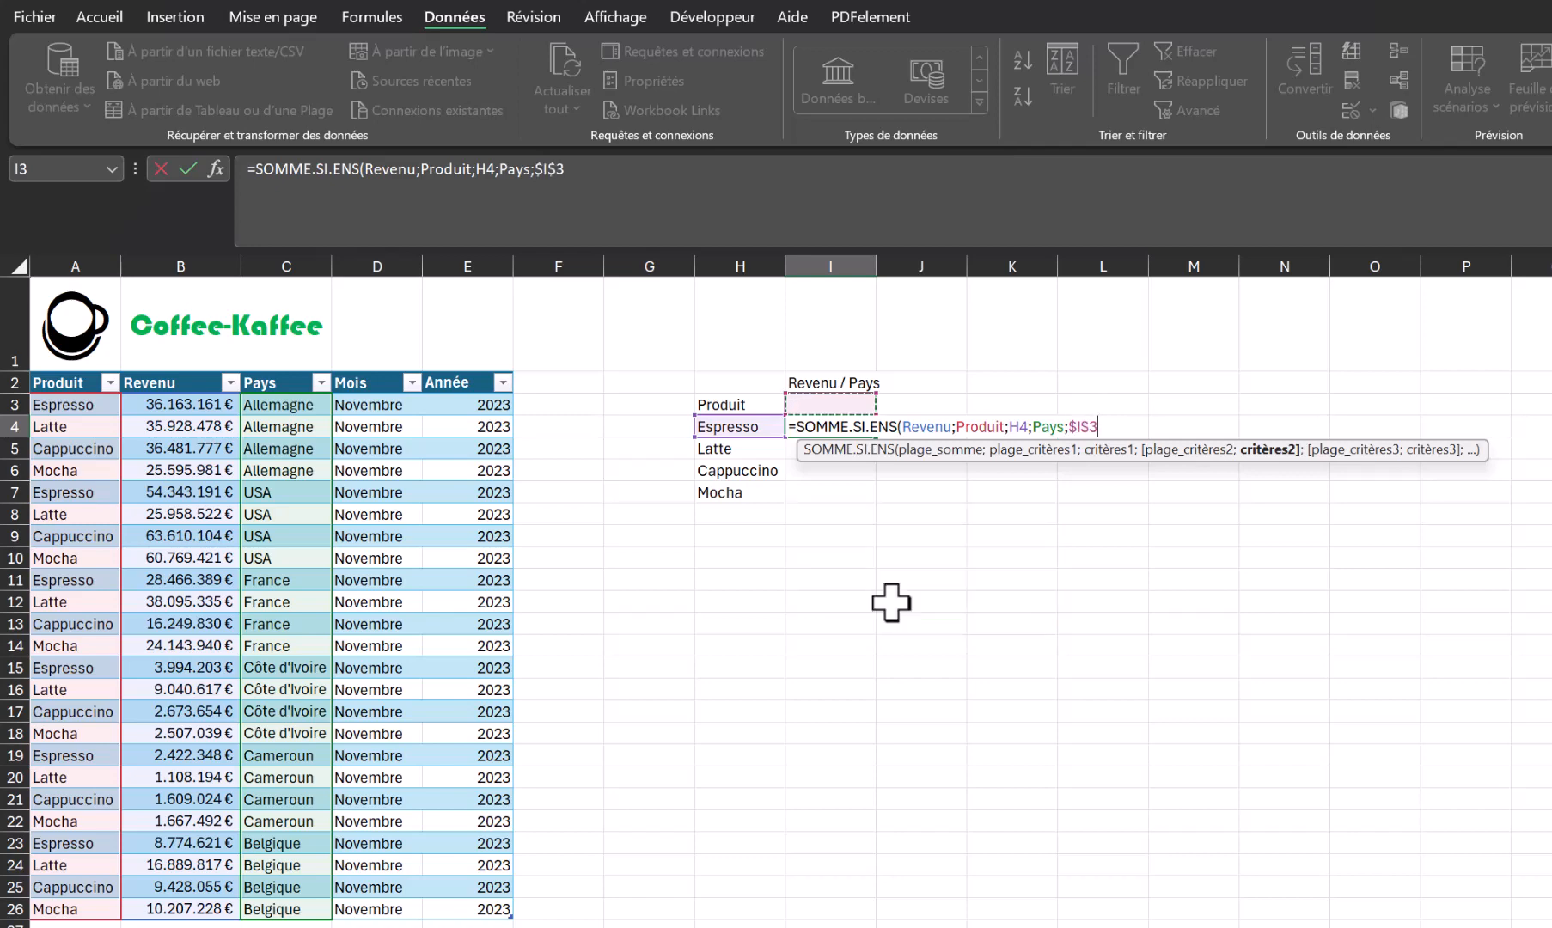
pyautogui.write(')')
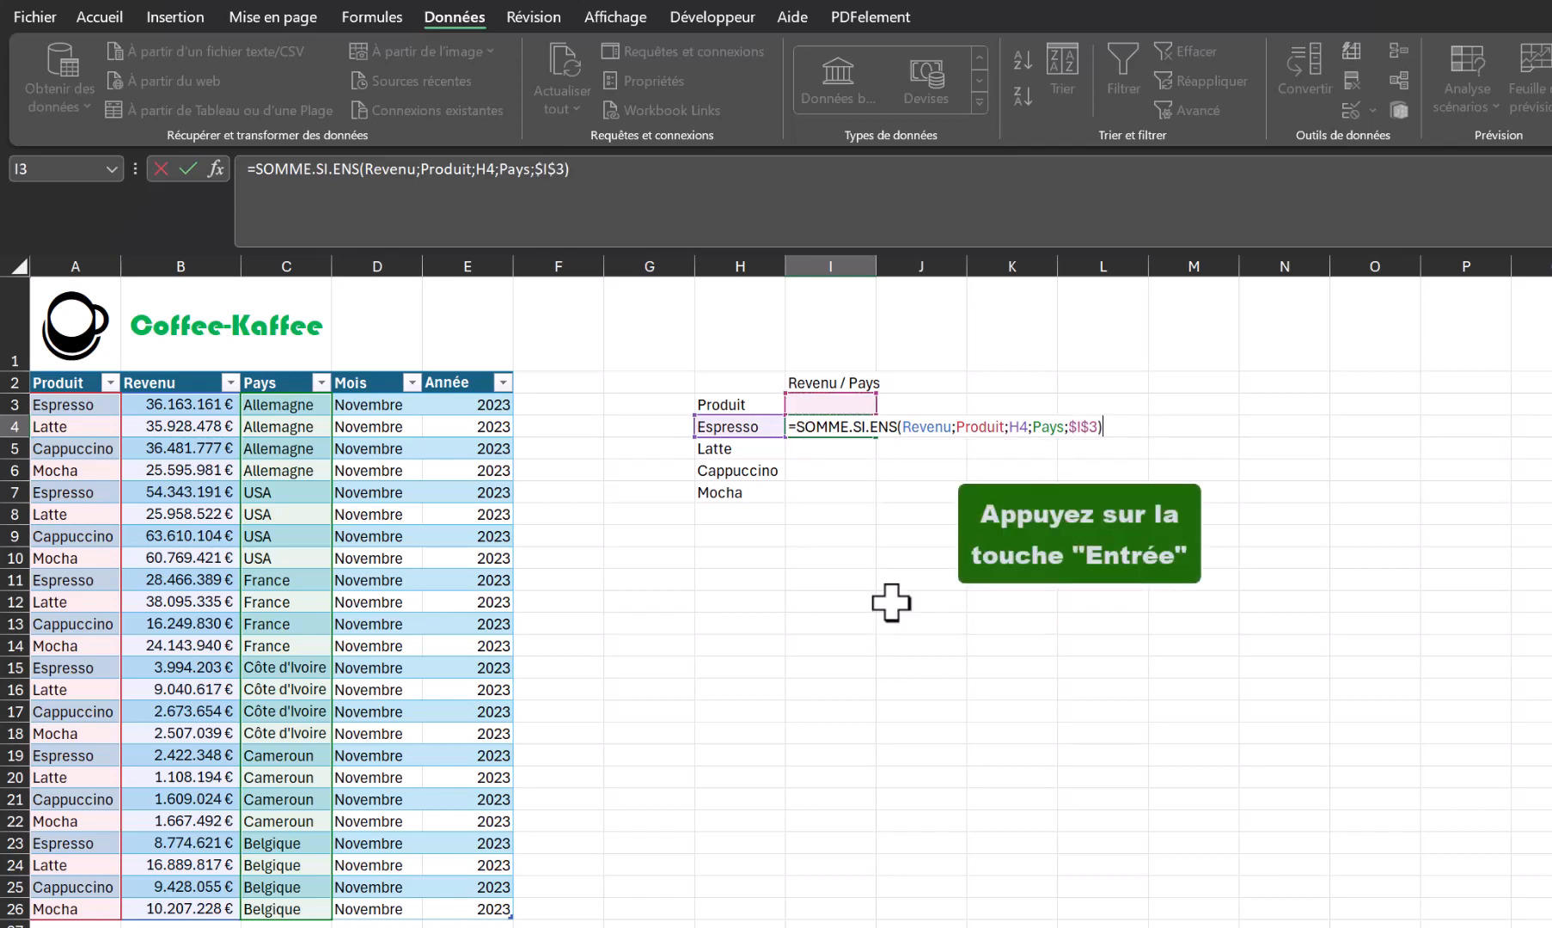
pyautogui.press('Return')
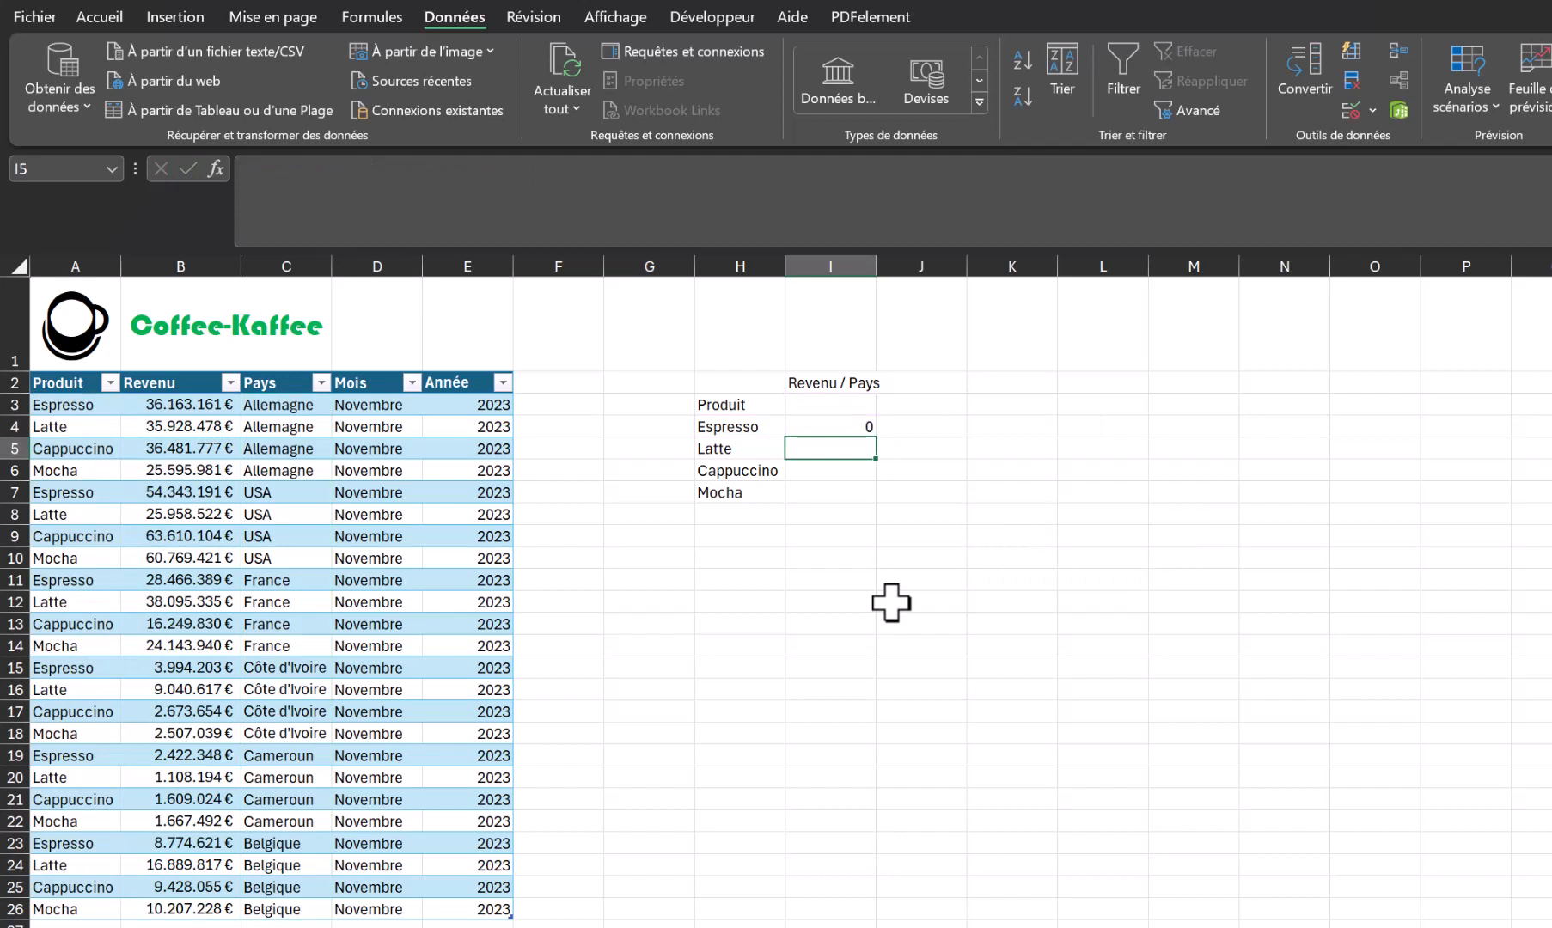
# Step: Fill the I4 formula down to I7 and format the cells as euro accounting amounts without decimals
pyautogui.click(860, 427)
pyautogui.moveTo(877, 437); pyautogui.dragTo(872, 497)
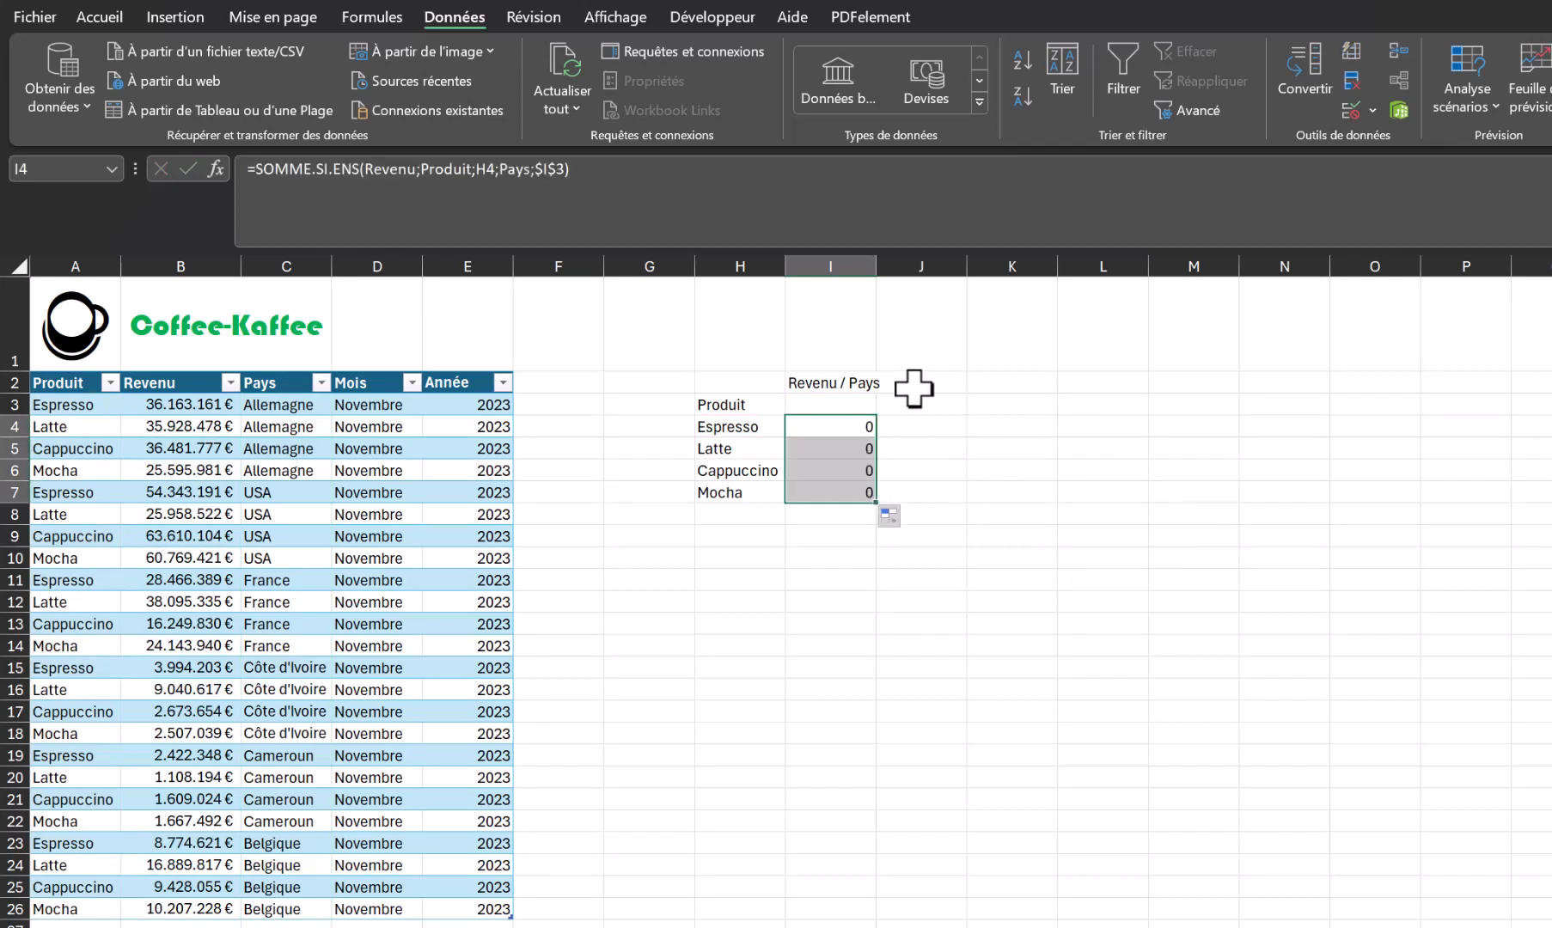
pyautogui.click(104, 13)
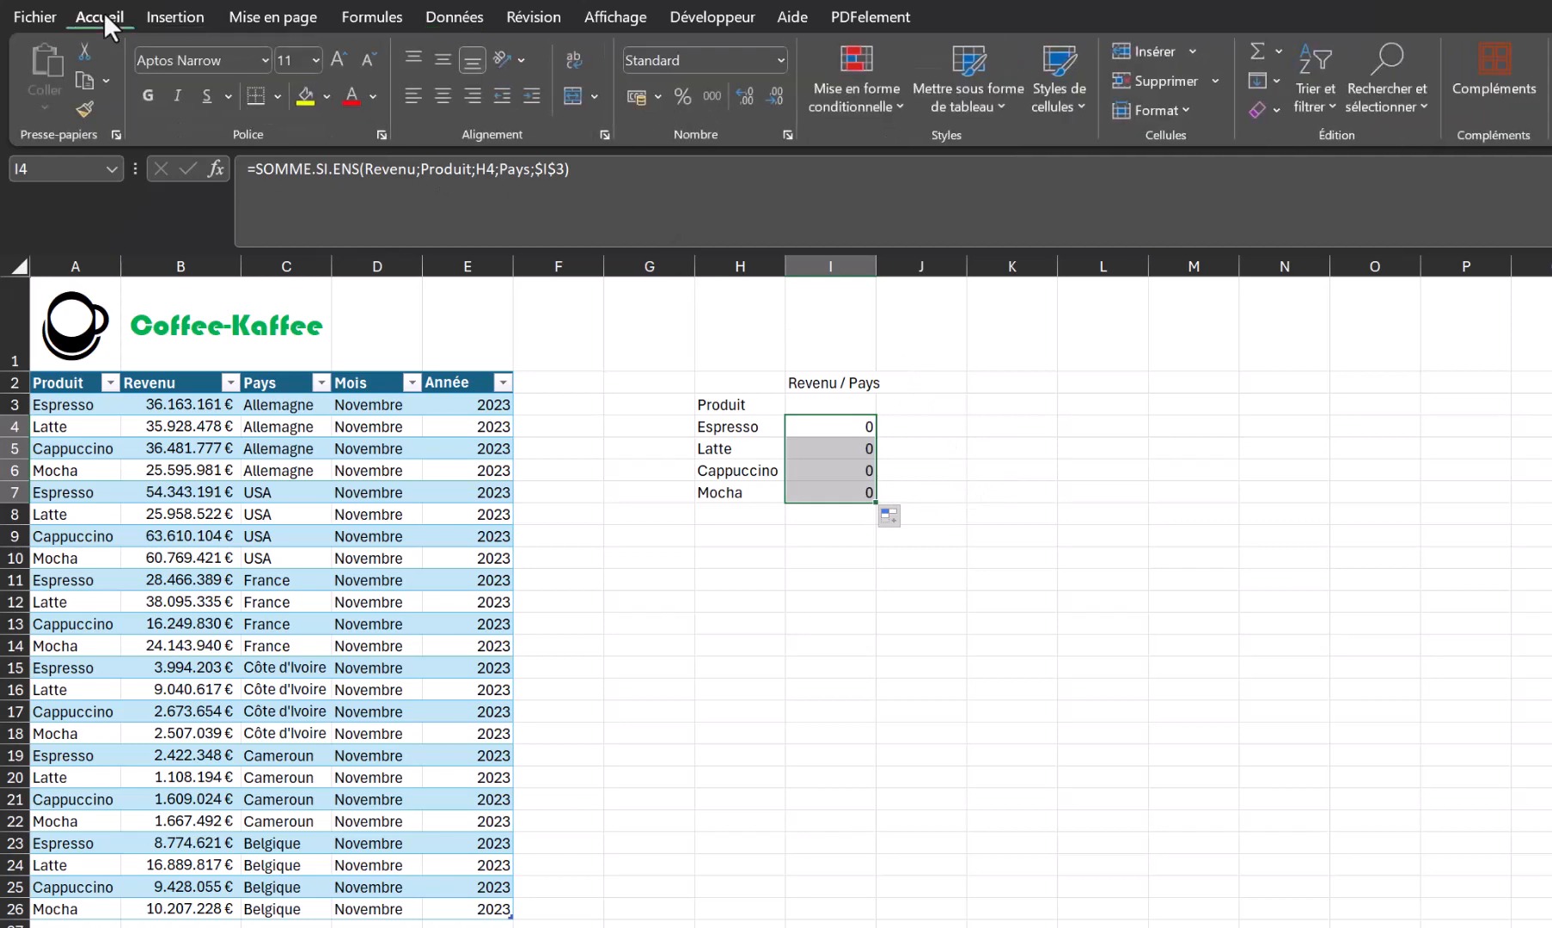
pyautogui.click(638, 101)
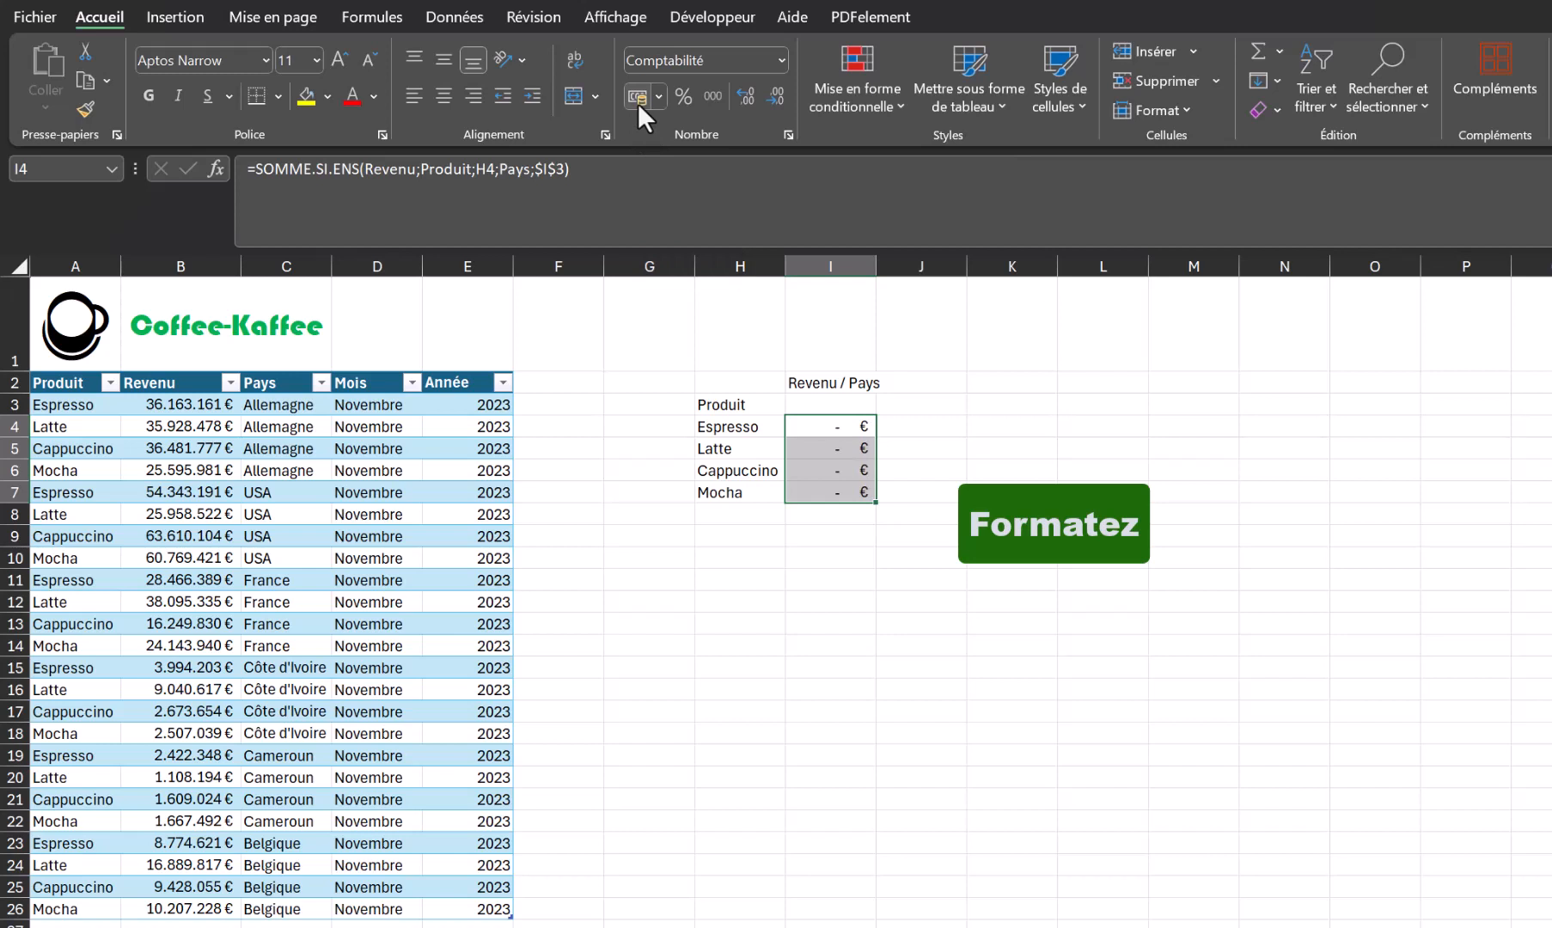
pyautogui.click(776, 101)
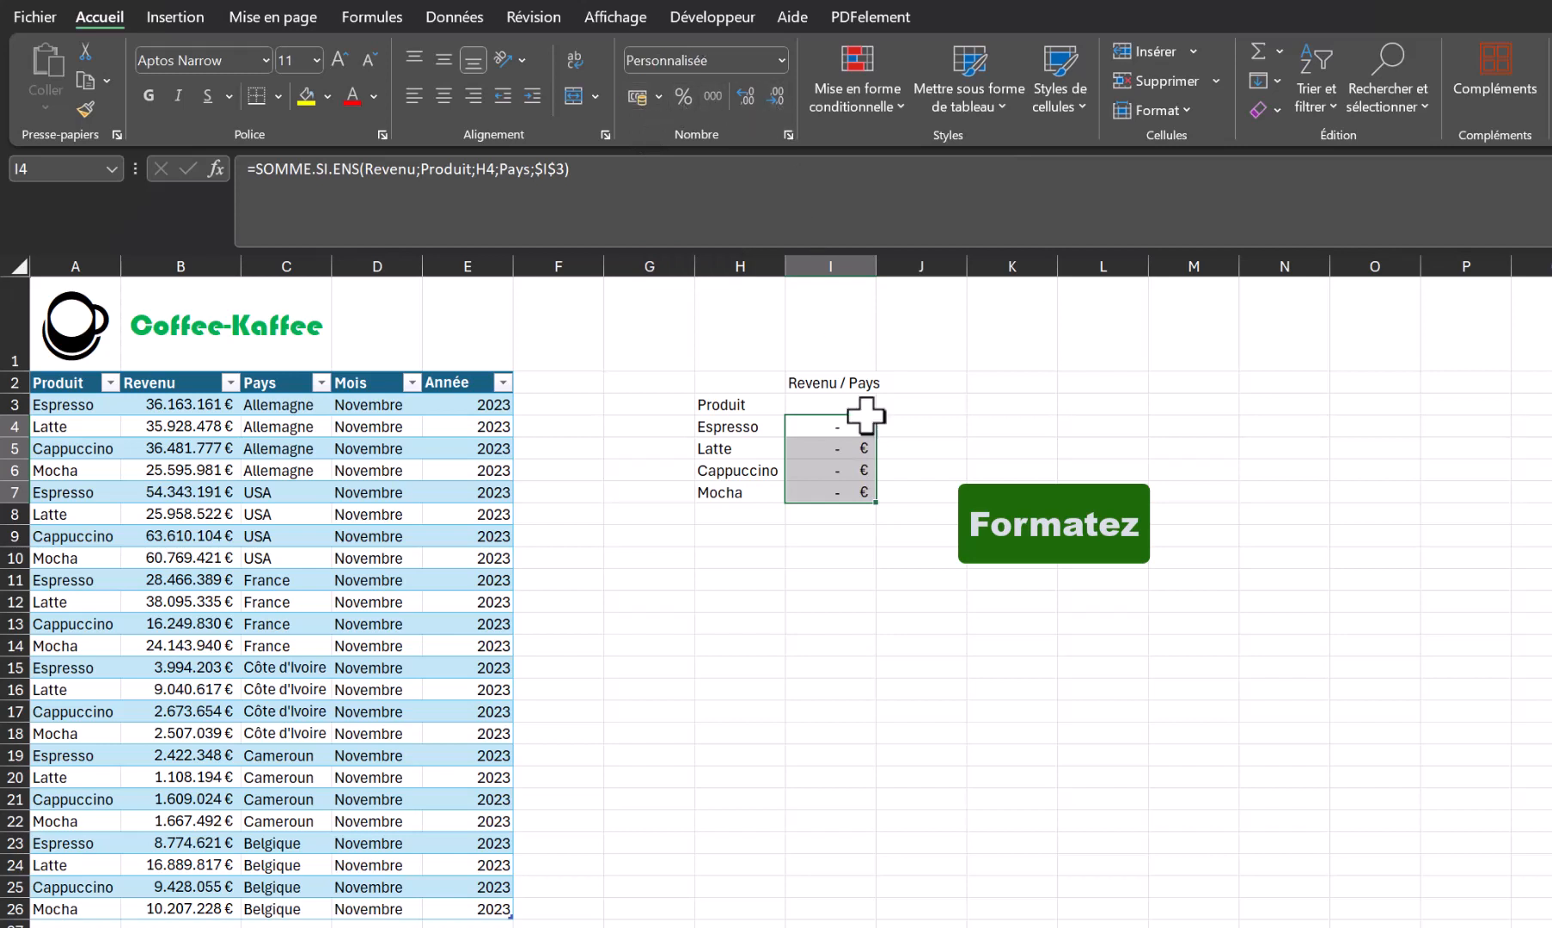
# Step: Total the product revenues in I8 with =SOMME(I4:I7)
pyautogui.click(836, 515)
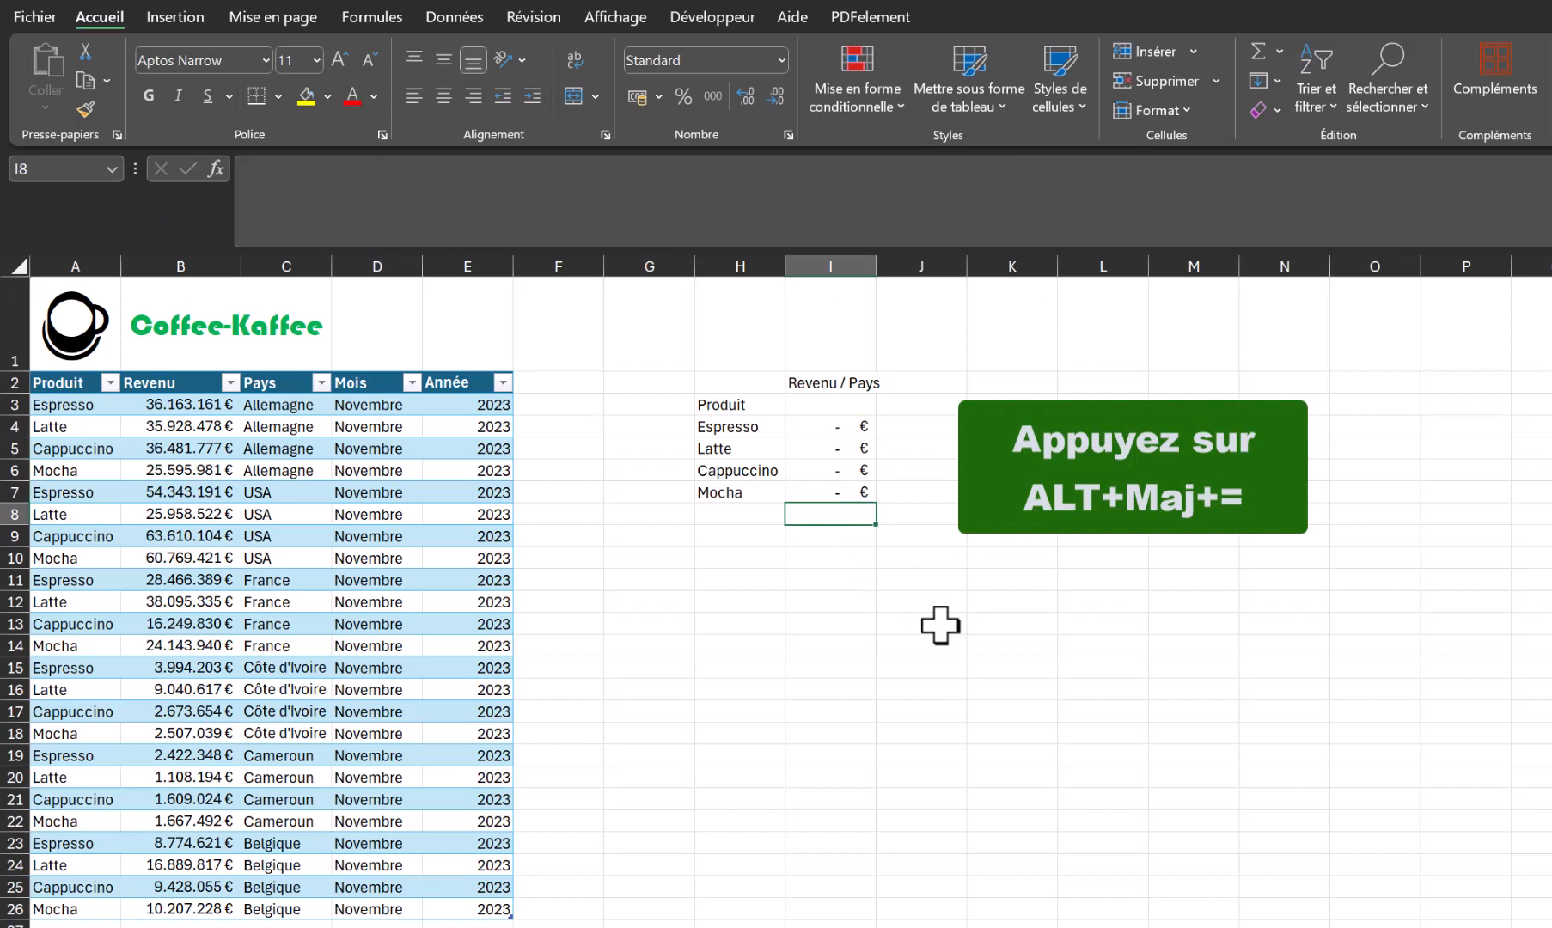
pyautogui.hotkey('alt', 'shift', '=')
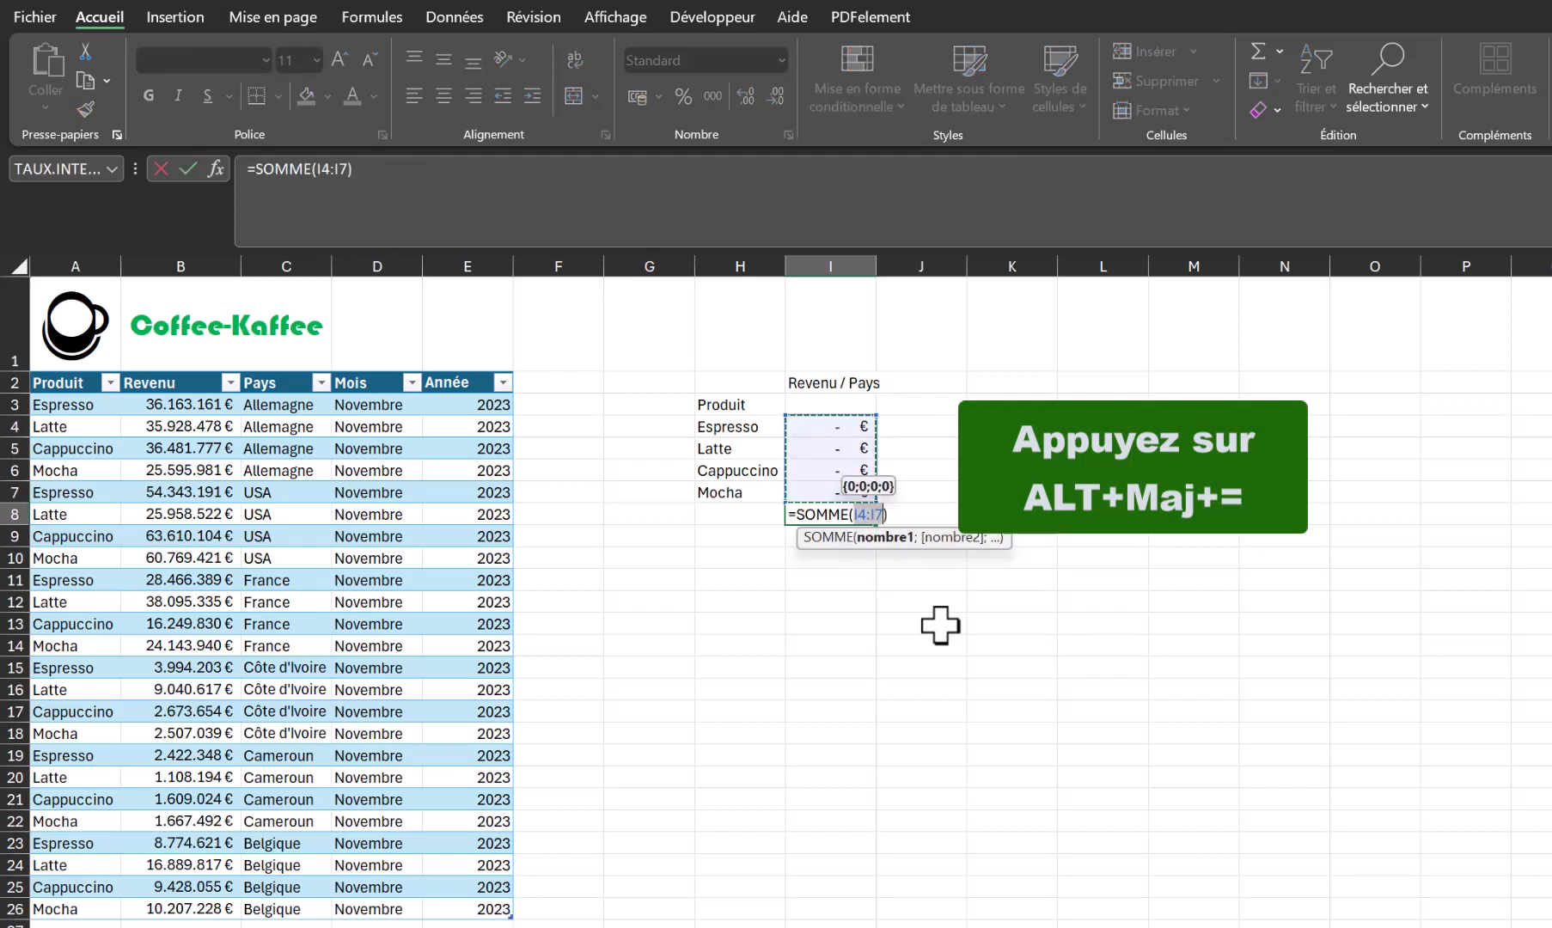
pyautogui.press('Return')
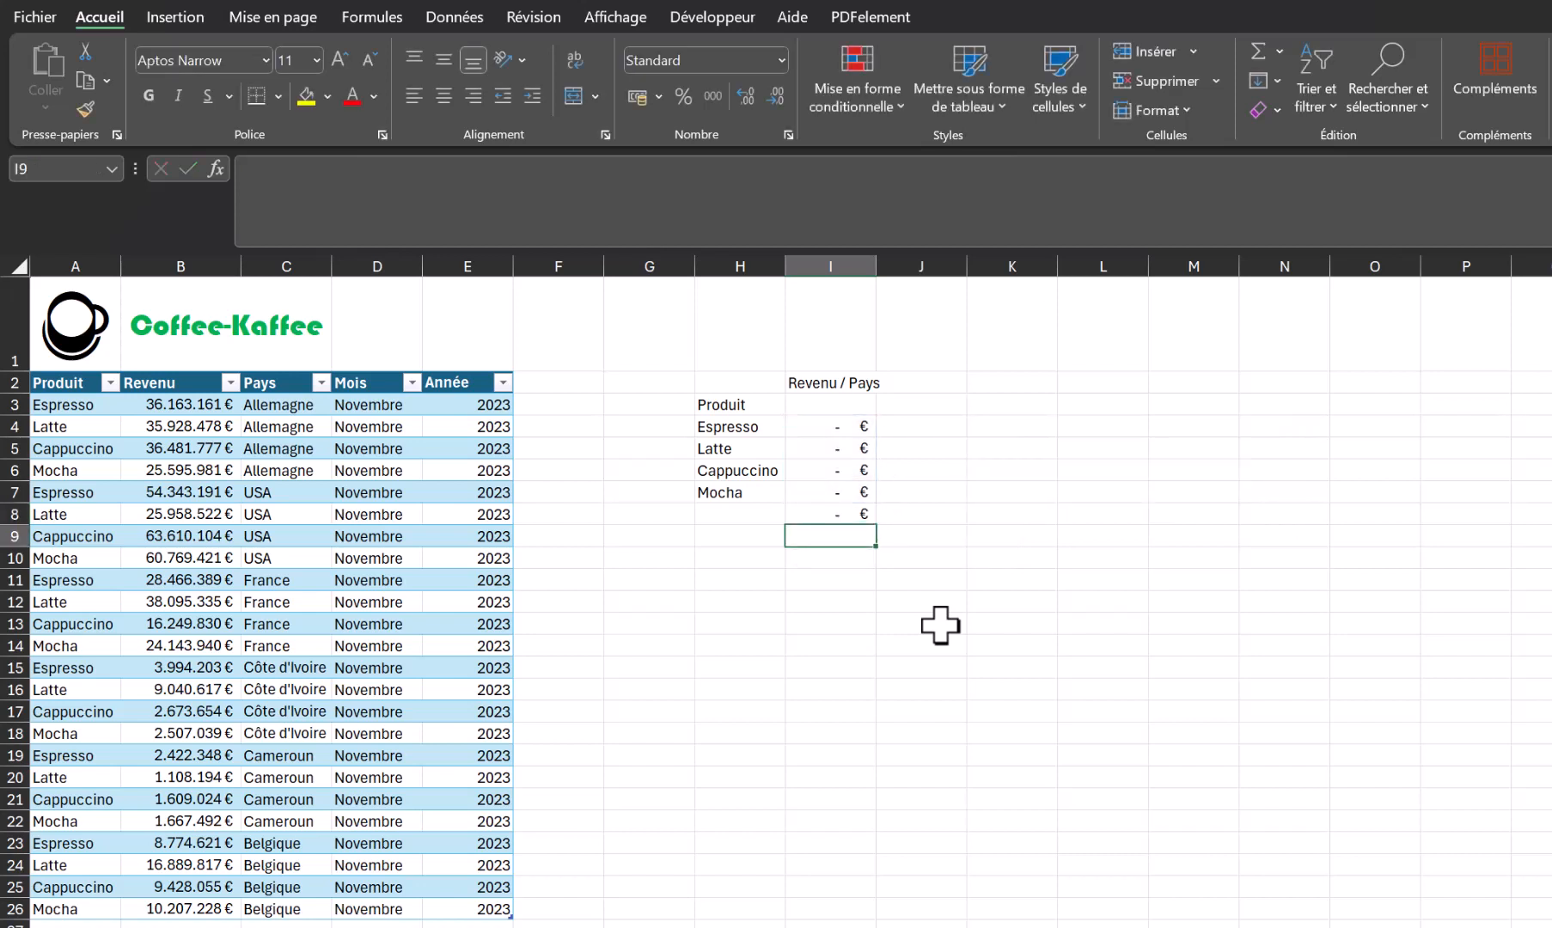
# Step: Add a thick bottom border to the total in I8 and a simple bottom border to the Mocha row H7:I7
pyautogui.click(798, 512)
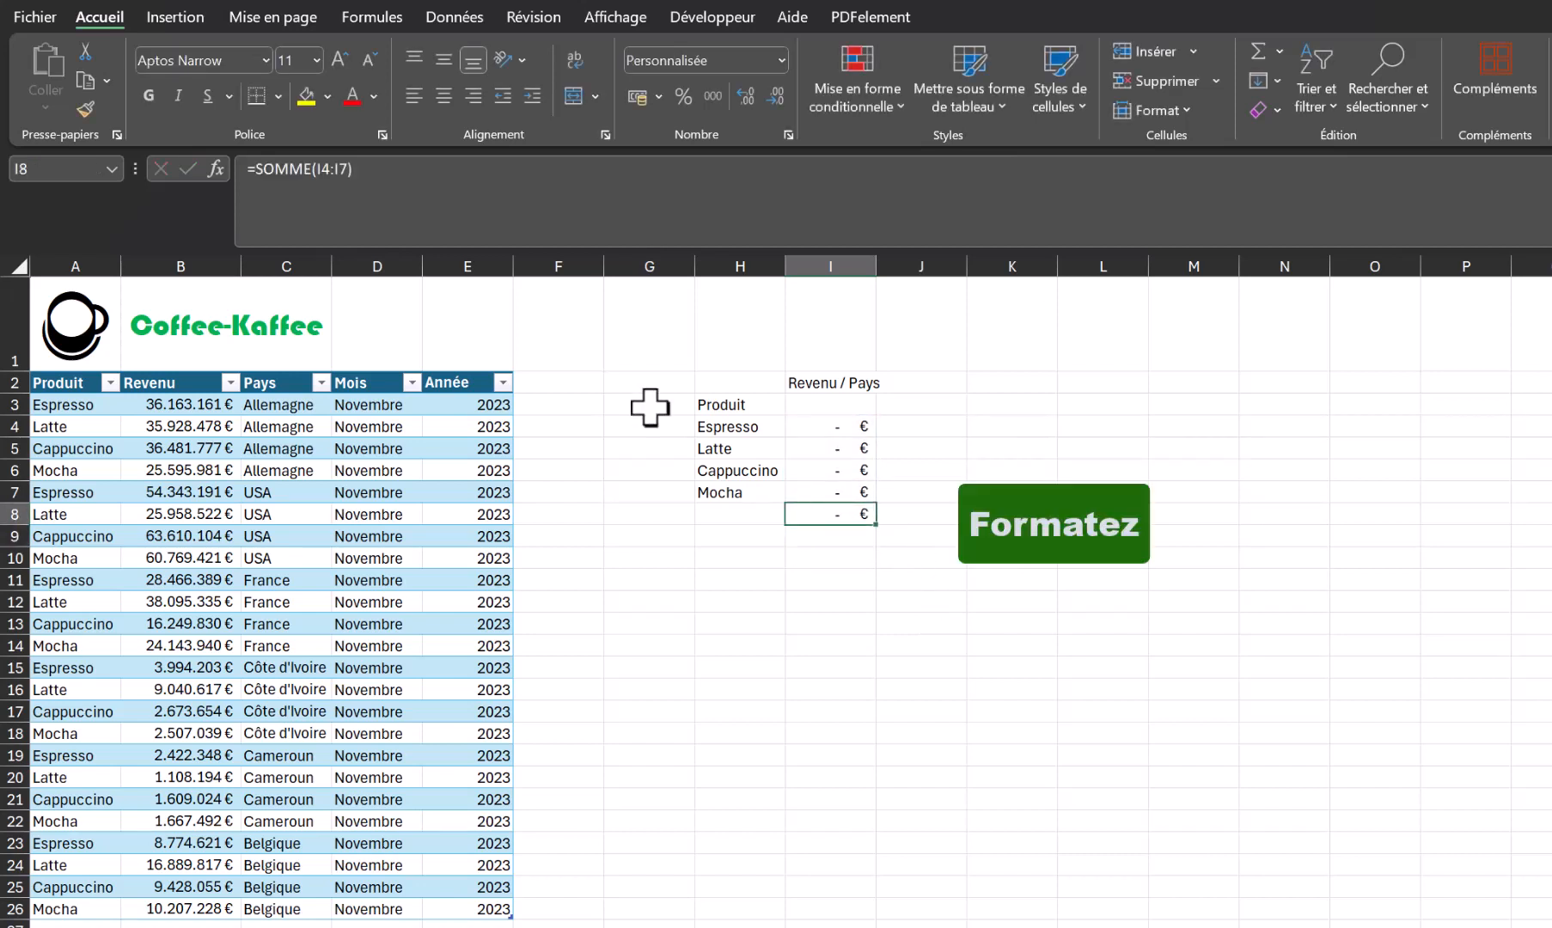
pyautogui.click(279, 97)
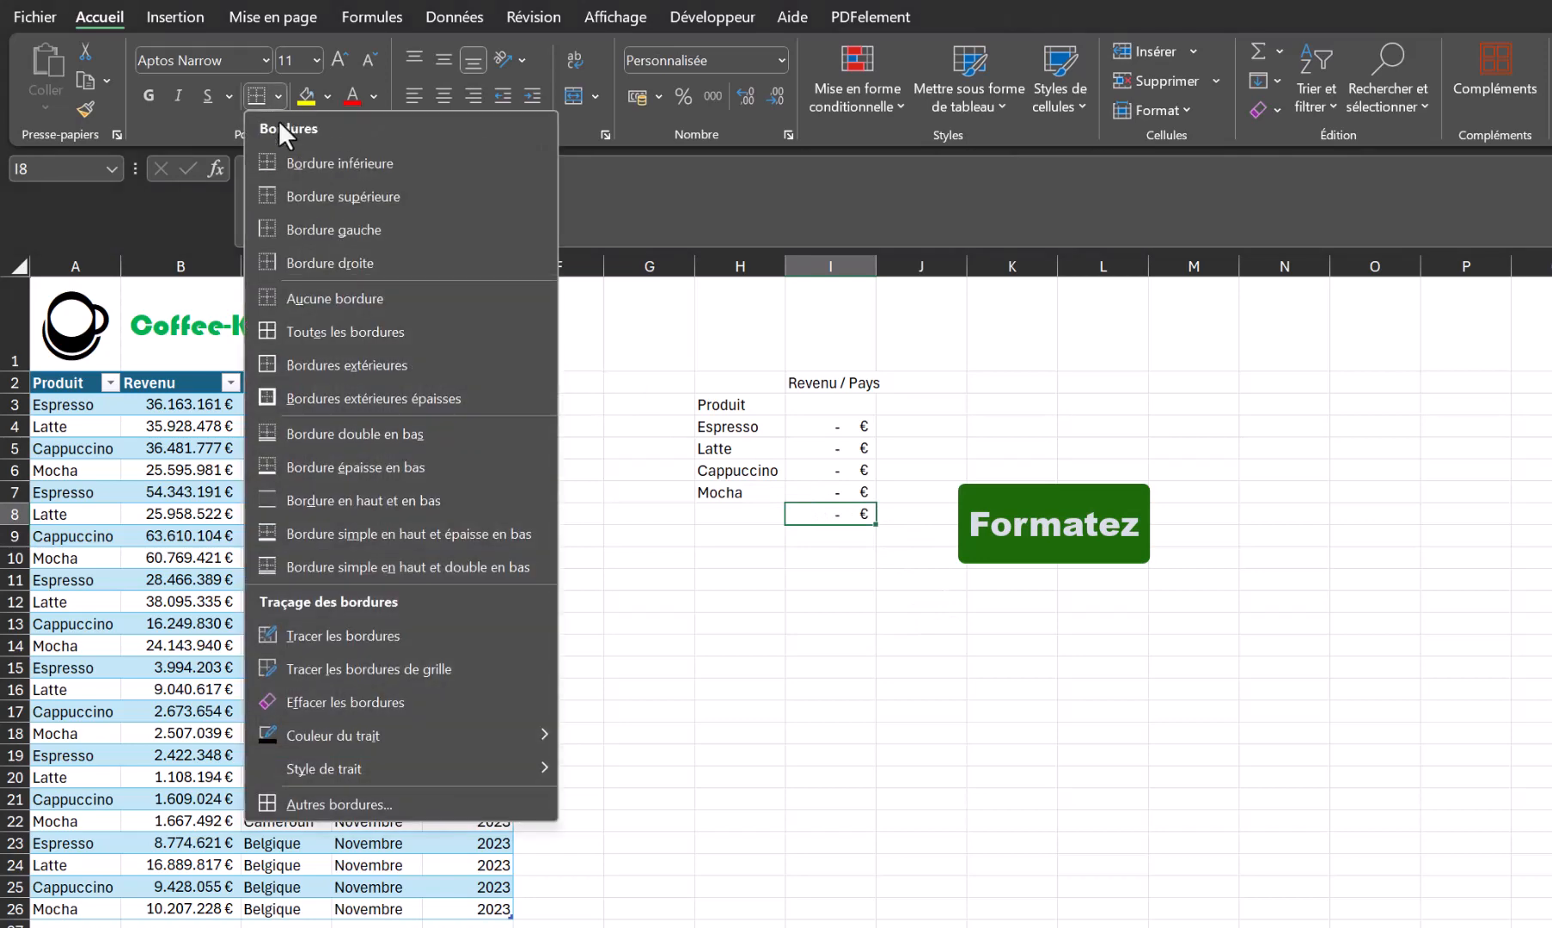
pyautogui.click(318, 457)
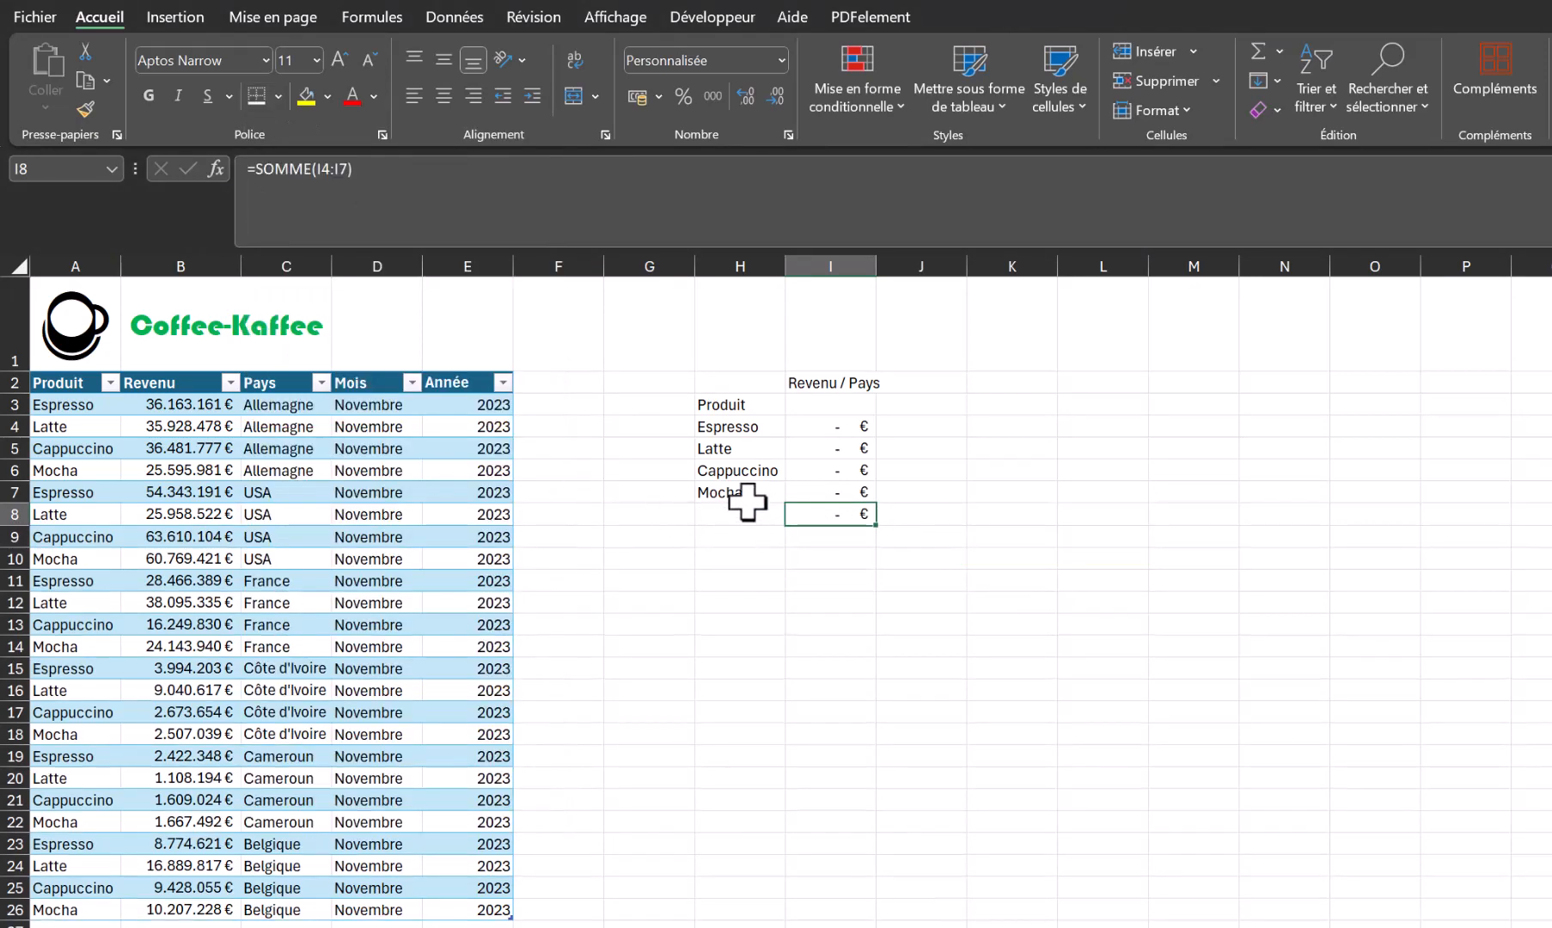
pyautogui.moveTo(747, 501); pyautogui.dragTo(804, 495)
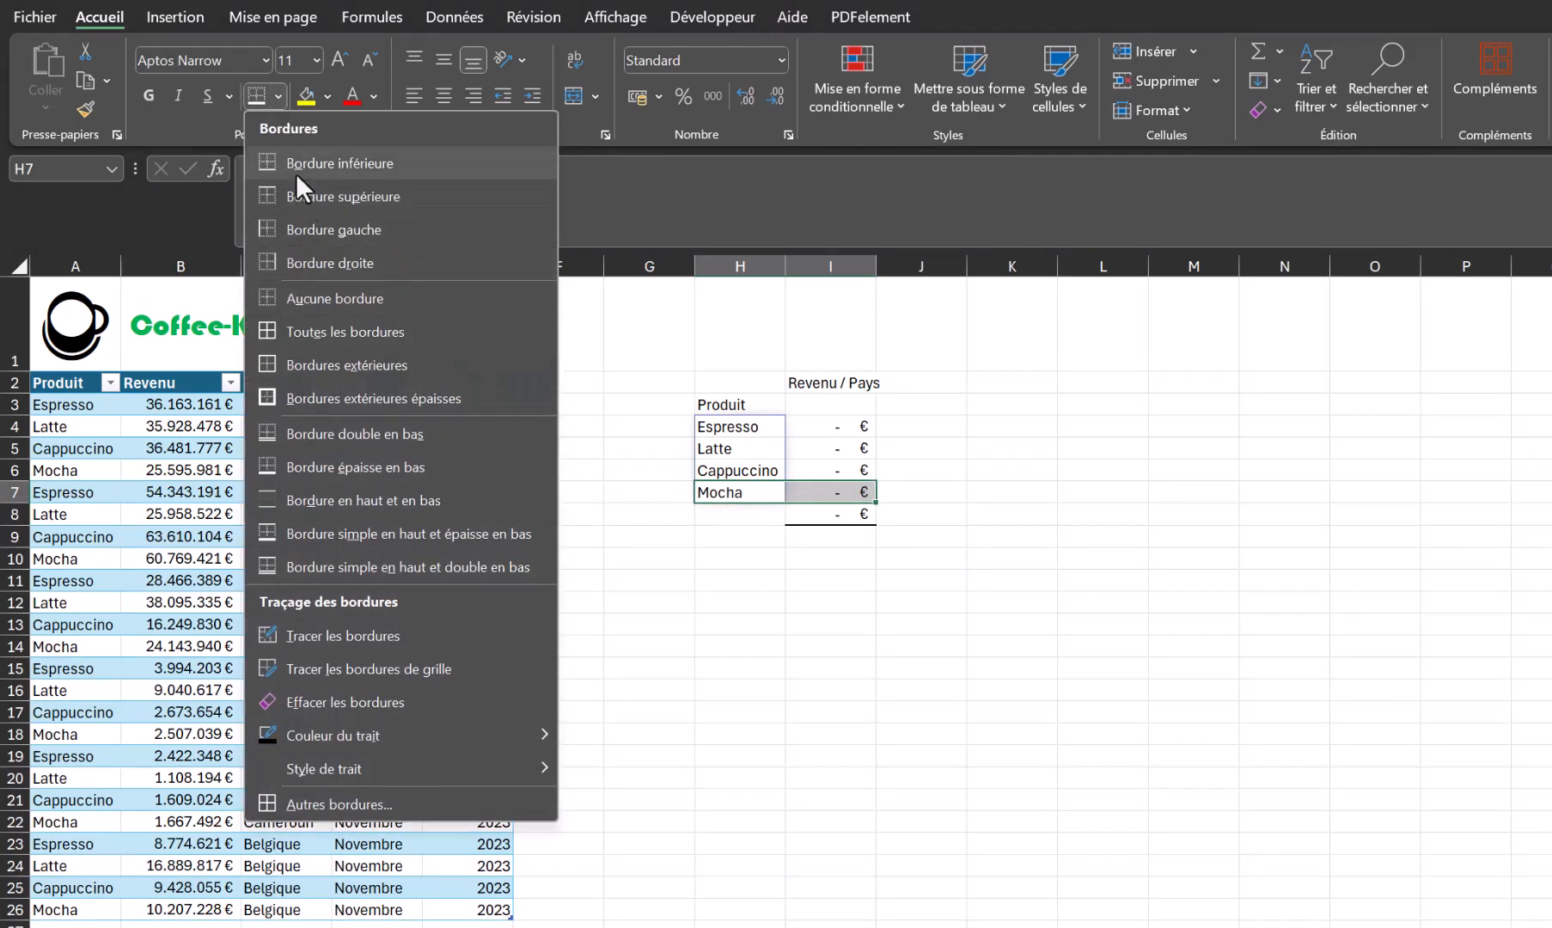
pyautogui.click(296, 172)
pyautogui.moveTo(737, 404); pyautogui.dragTo(832, 404)
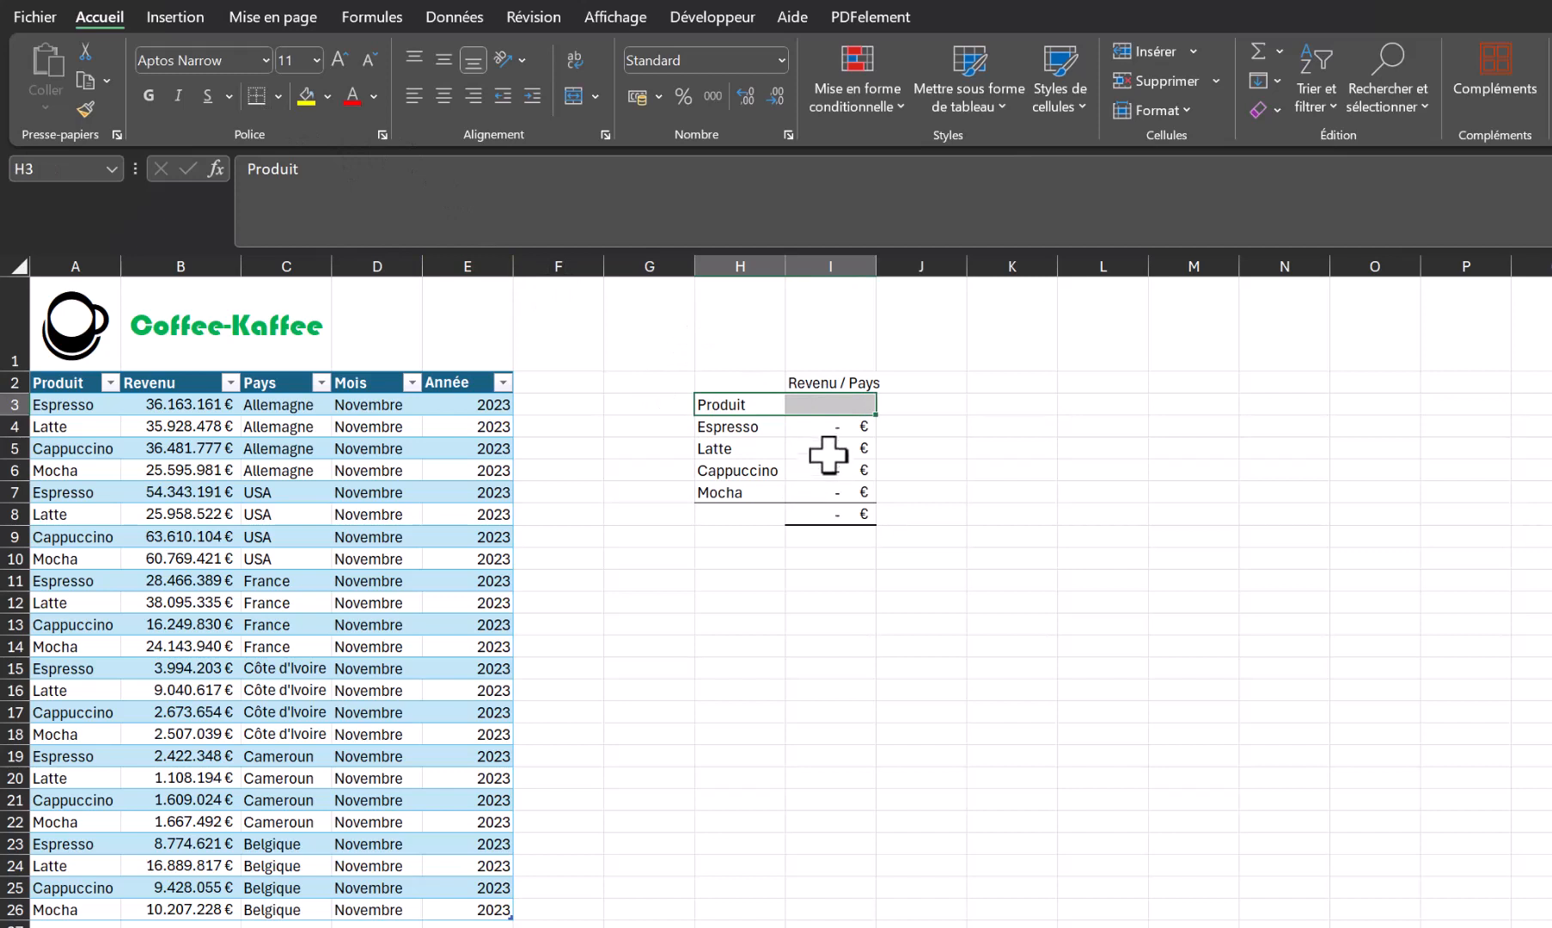
pyautogui.click(832, 430)
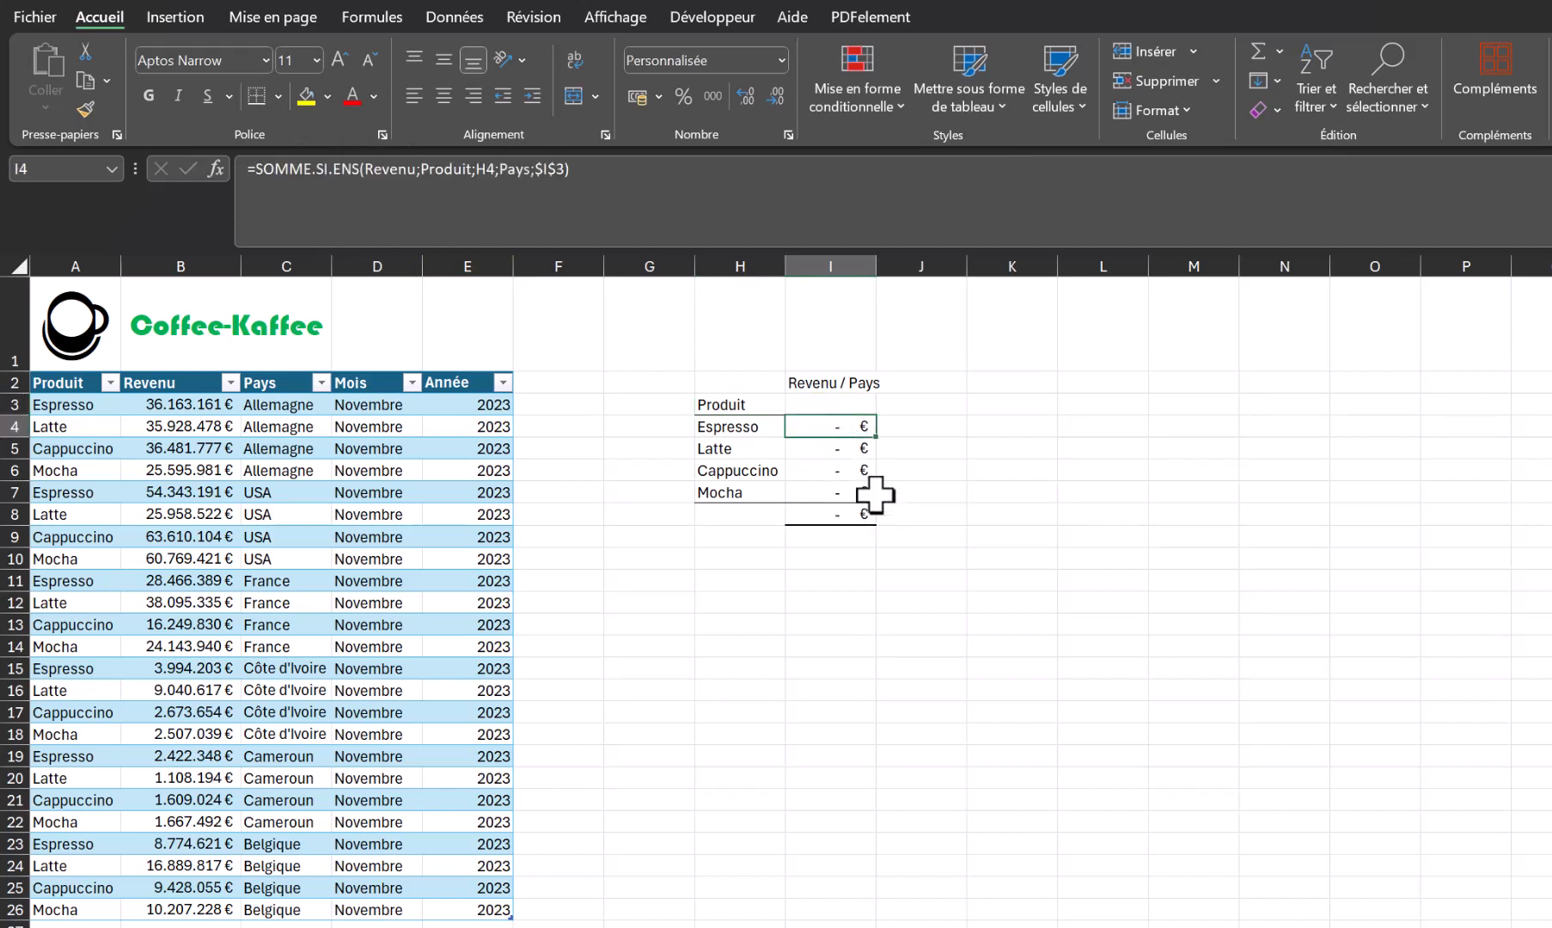
# Step: Choose Allemagne from the country list in I3 and autofit the width of column I
pyautogui.click(838, 402)
pyautogui.click(885, 405)
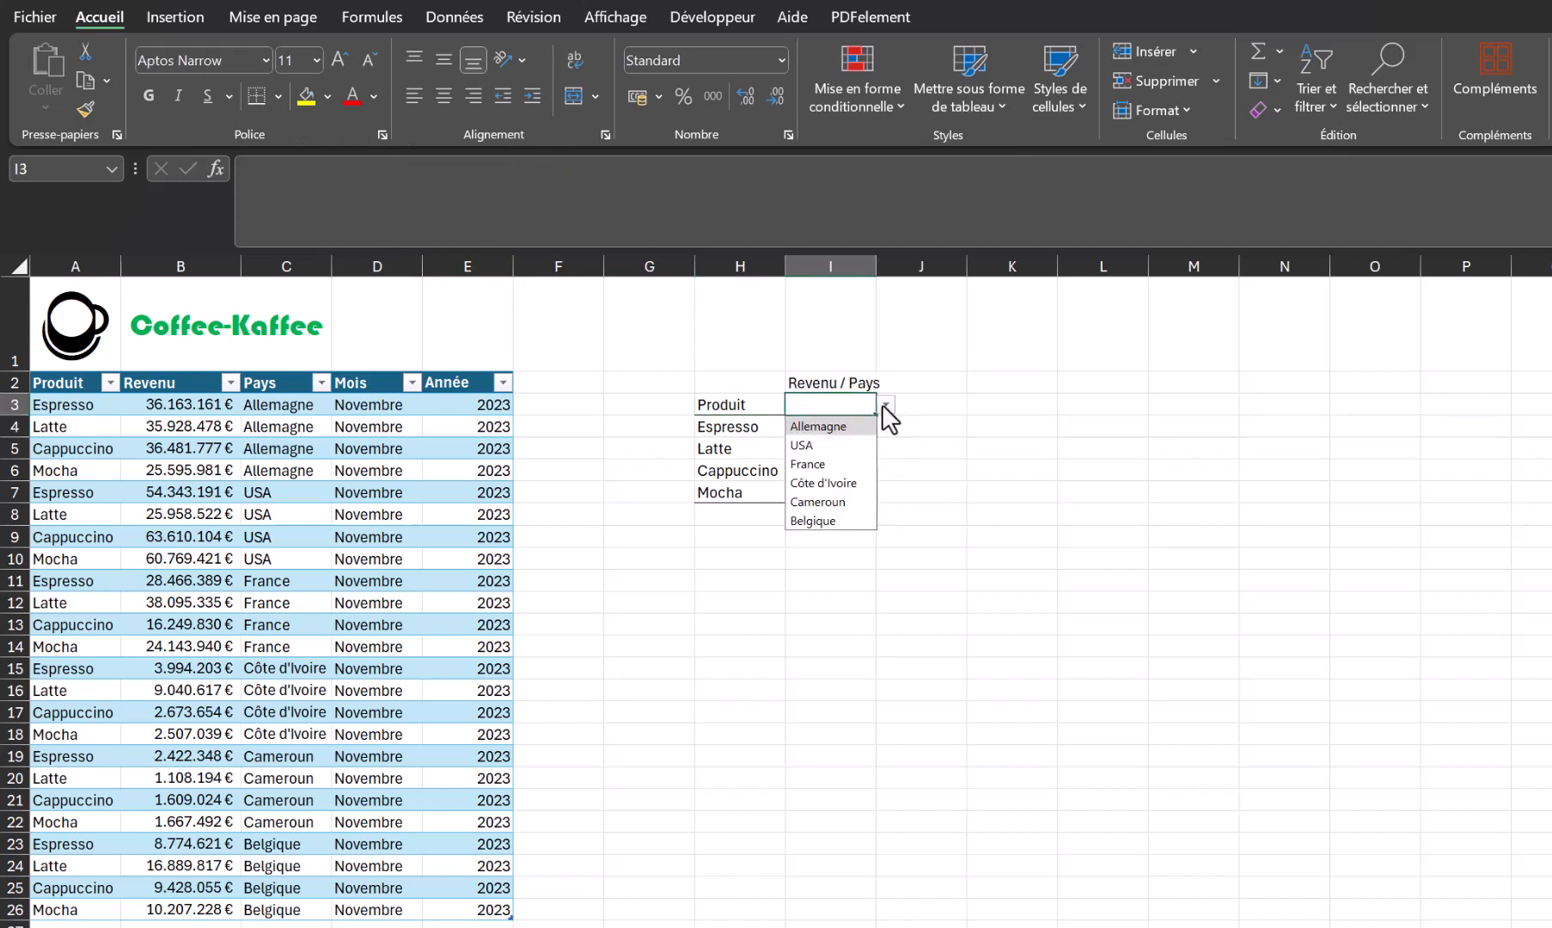
pyautogui.click(847, 427)
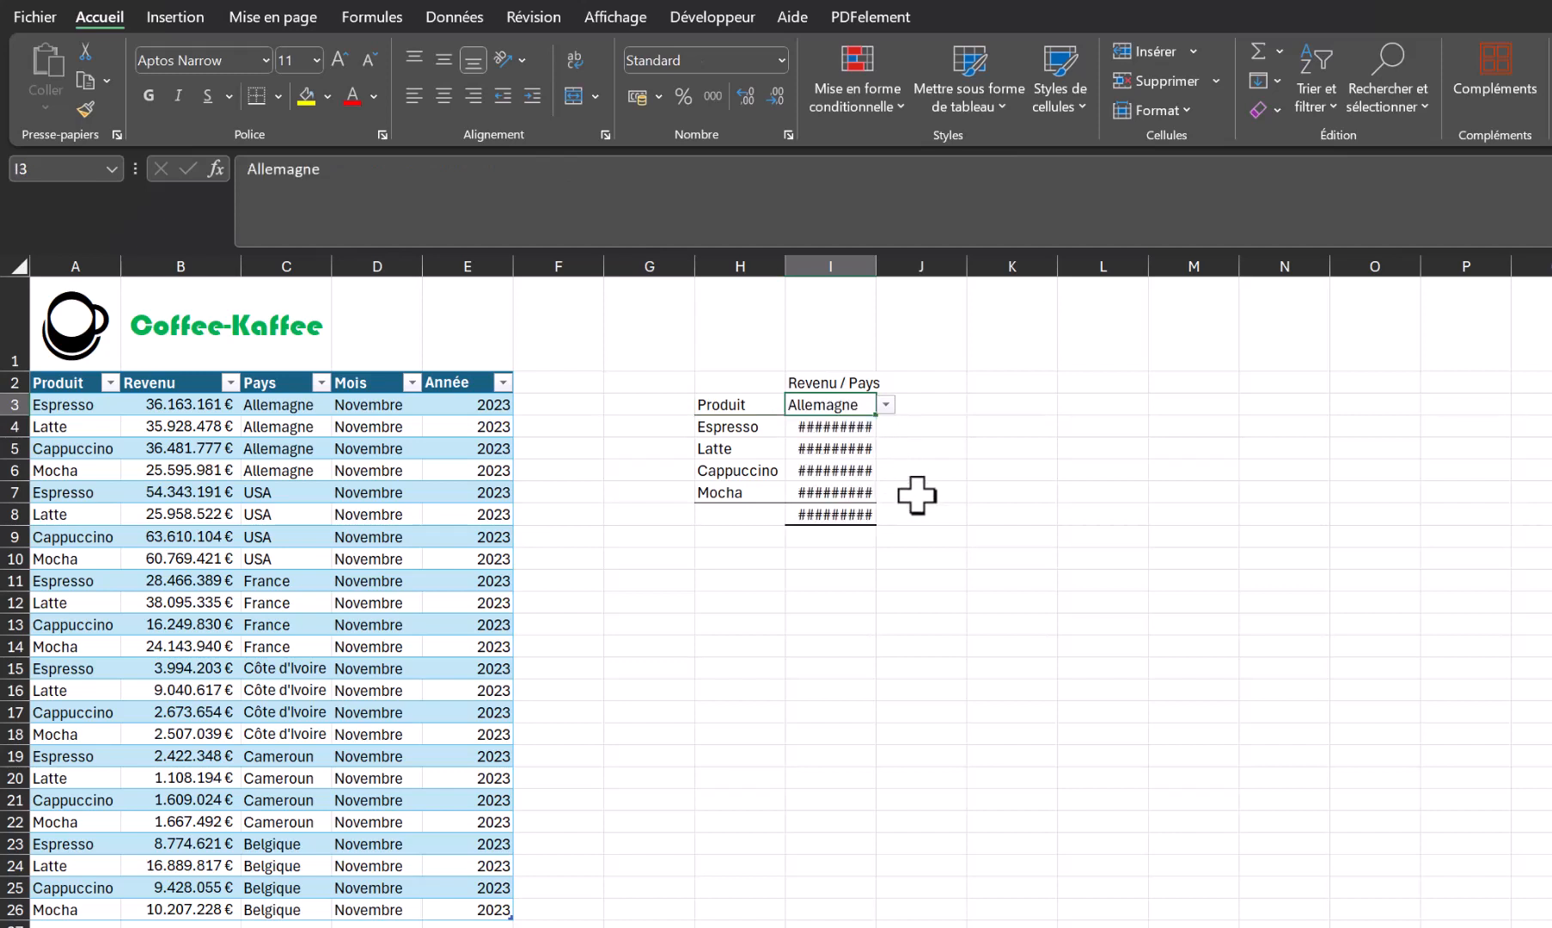
pyautogui.doubleClick(874, 274)
# Step: Switch the country in I3 to USA and create a default column chart from H3:I7
pyautogui.click(907, 404)
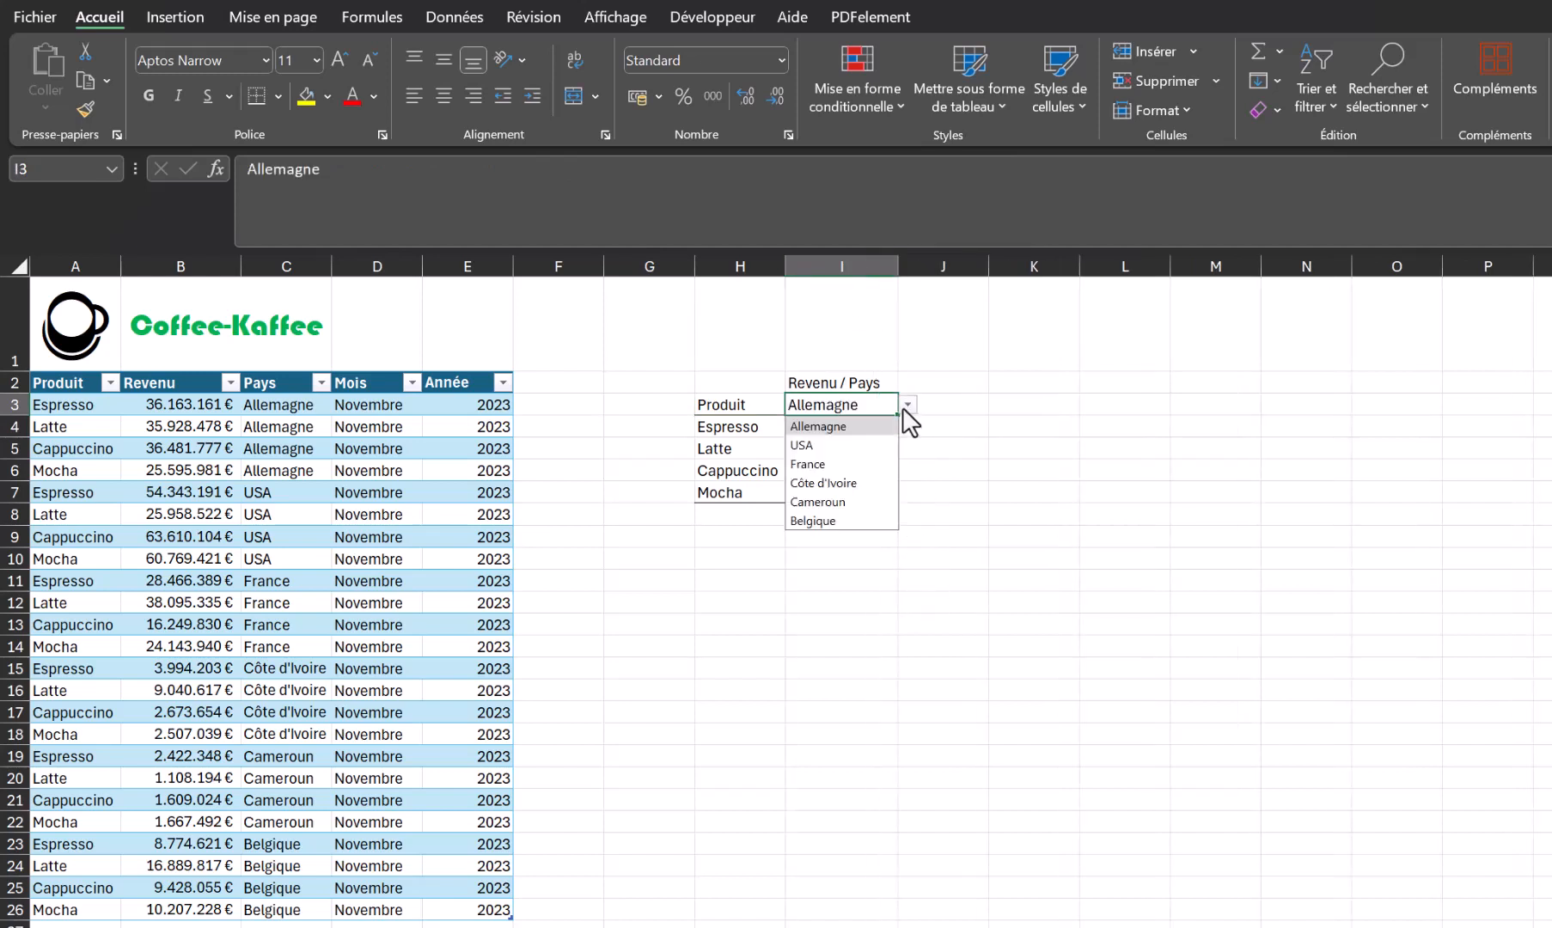
pyautogui.click(846, 425)
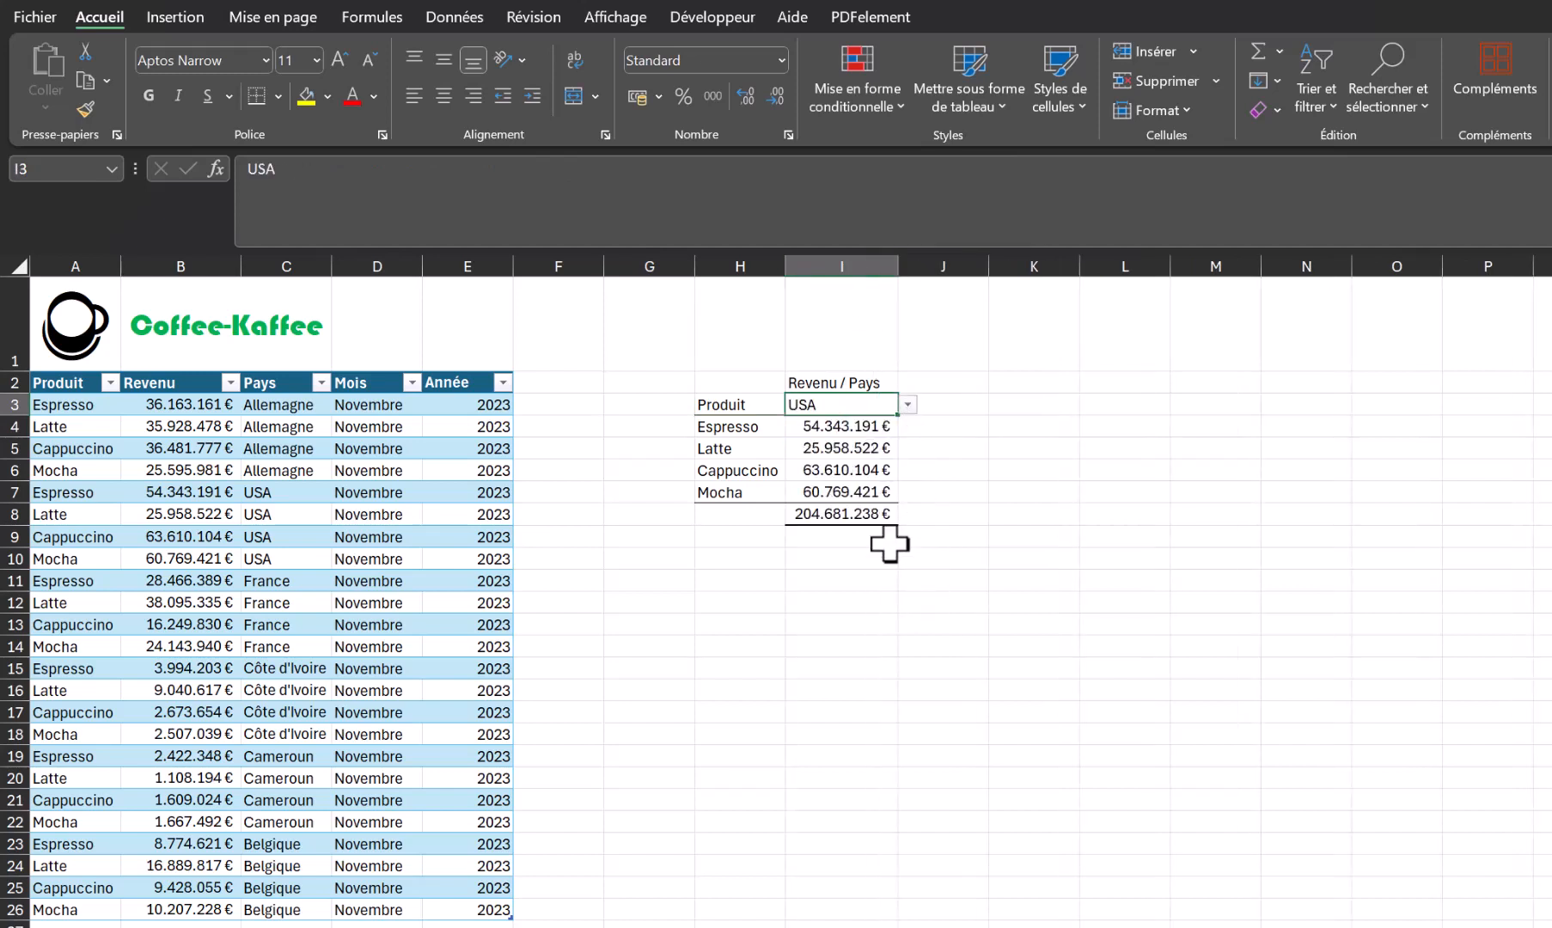
pyautogui.moveTo(731, 406); pyautogui.dragTo(855, 492)
pyautogui.hotkey('alt', 'F1')
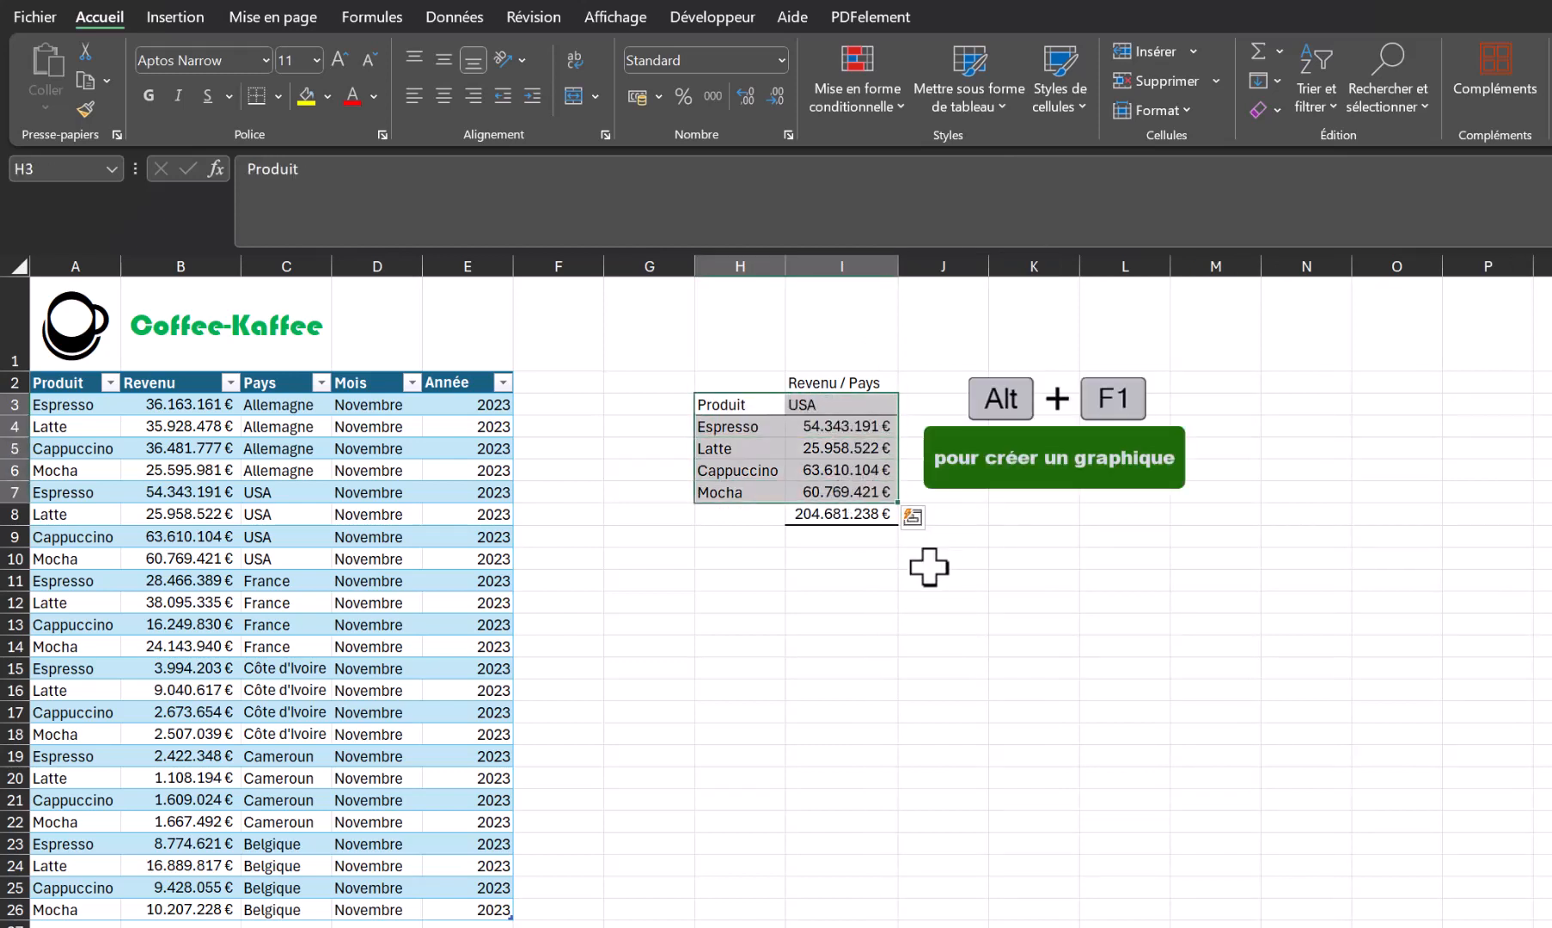
pyautogui.hotkey('alt', 'F1')
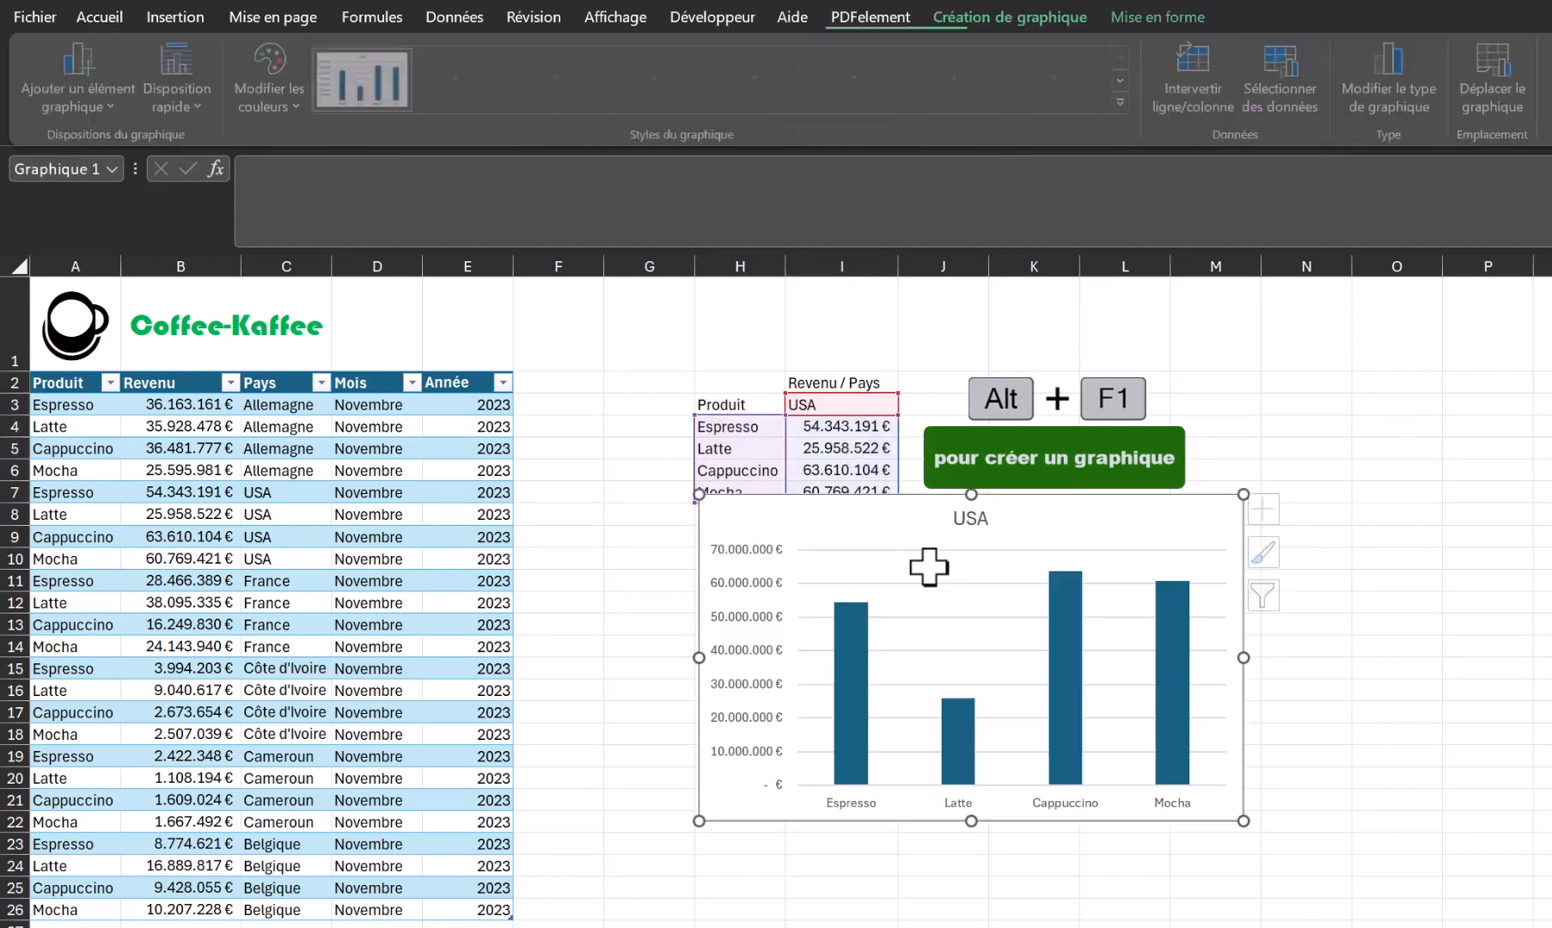
# Step: Move the column chart beside the revenue table, starting around J2, and choose Côte d'Ivoire from the country list in I3
pyautogui.moveTo(1026, 520); pyautogui.dragTo(1266, 397)
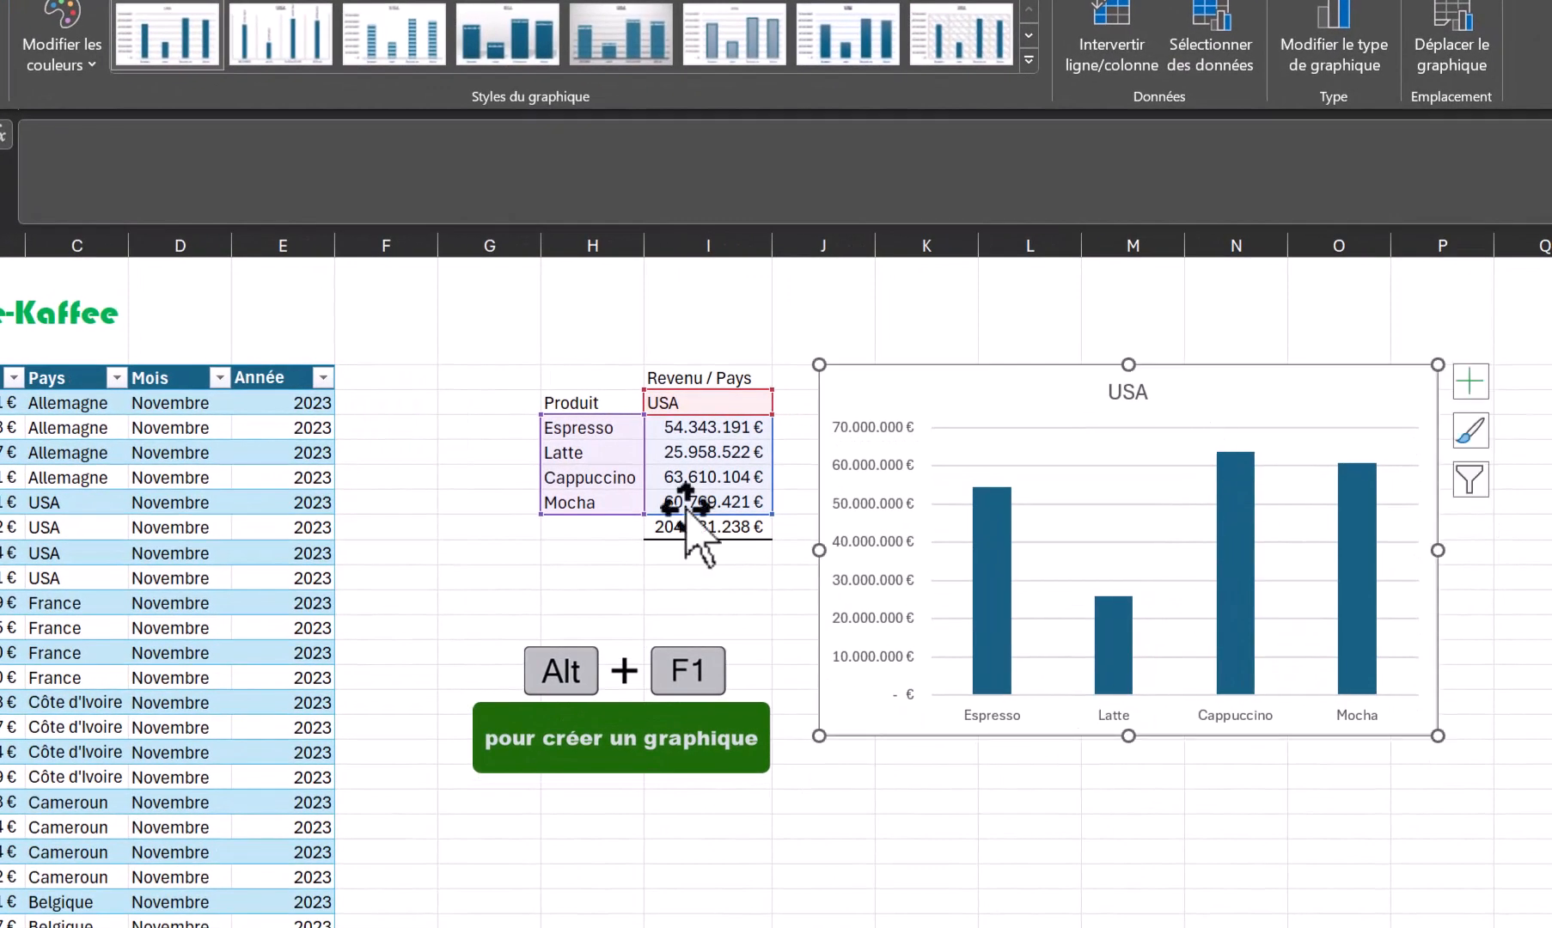
pyautogui.click(745, 404)
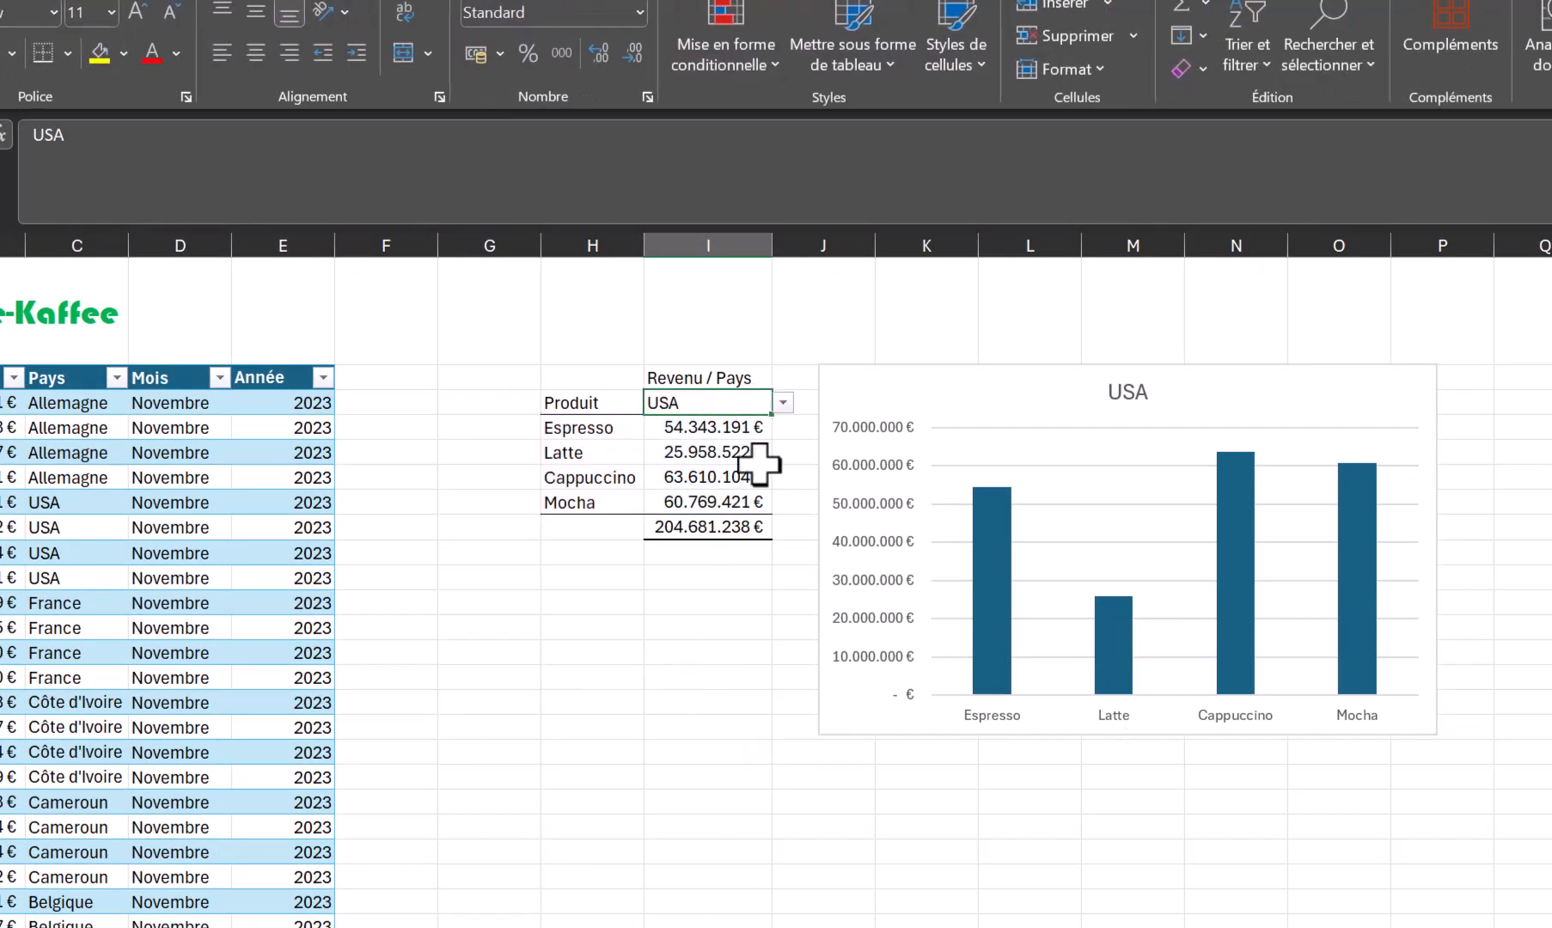
pyautogui.click(784, 403)
pyautogui.click(722, 491)
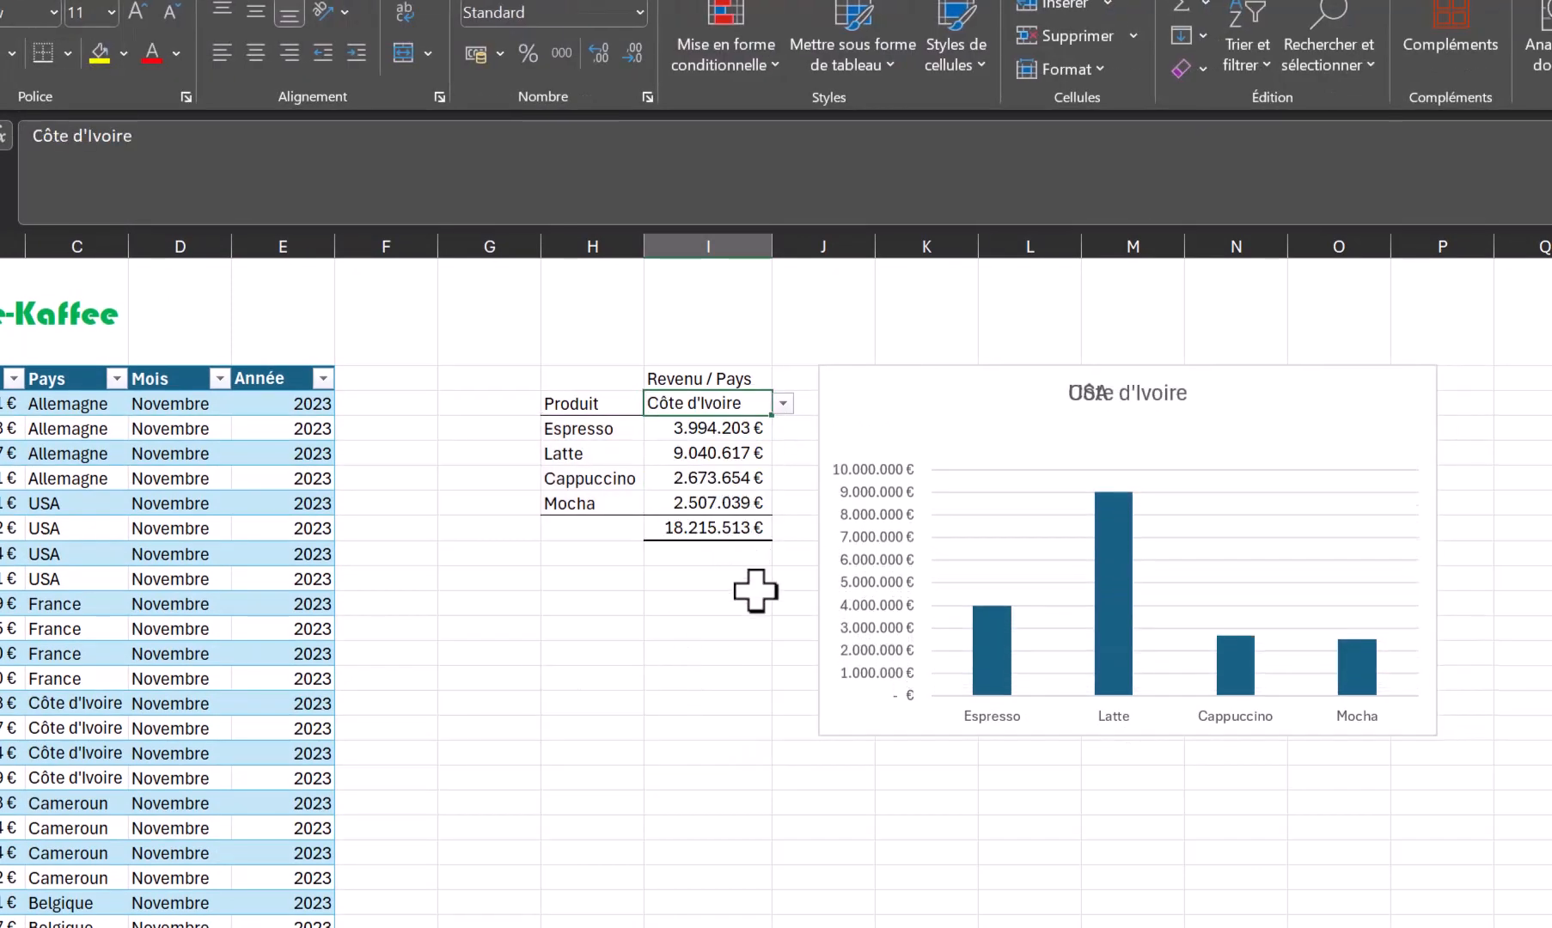
# Step: Test the chart by switching the country in I3 to Cameroun, France and USA in turn
pyautogui.click(784, 404)
pyautogui.click(734, 514)
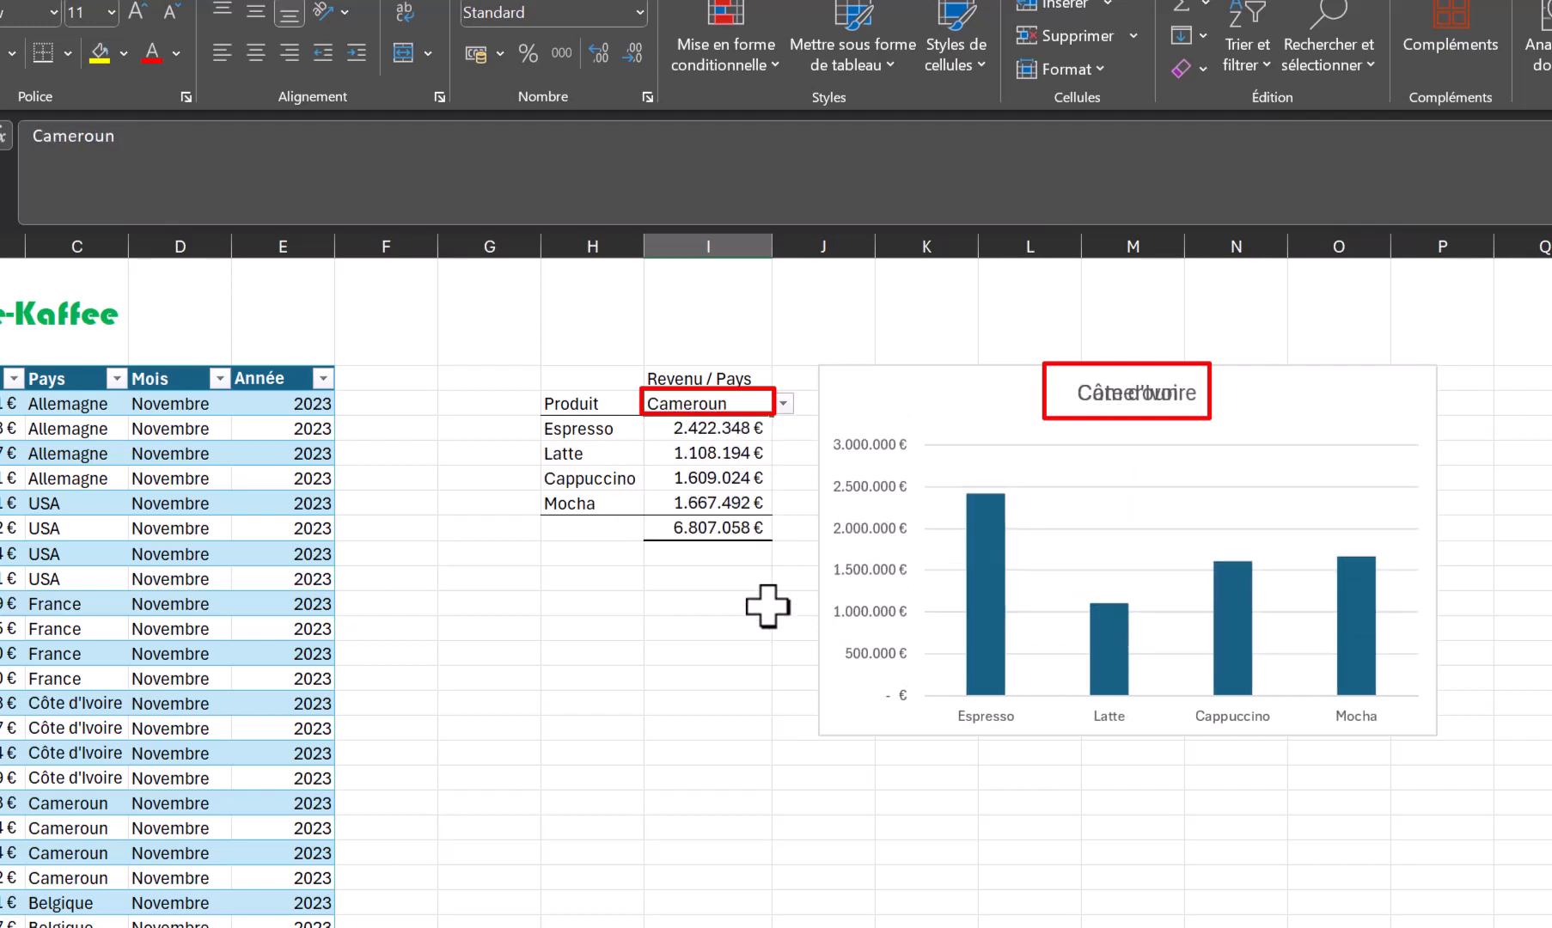
pyautogui.click(784, 404)
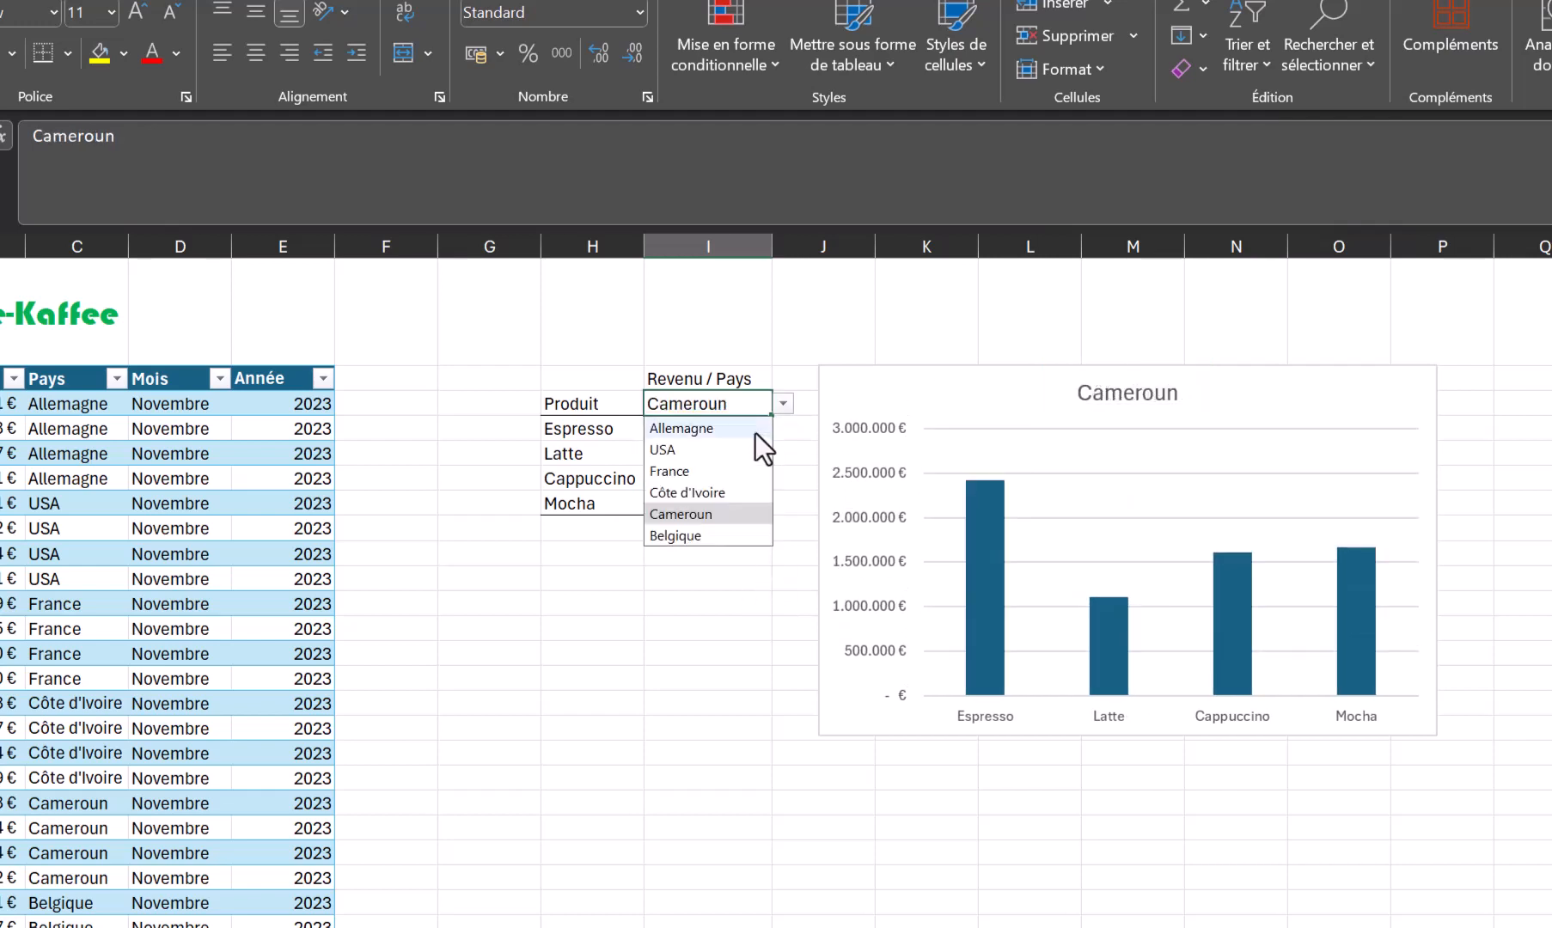
pyautogui.click(714, 466)
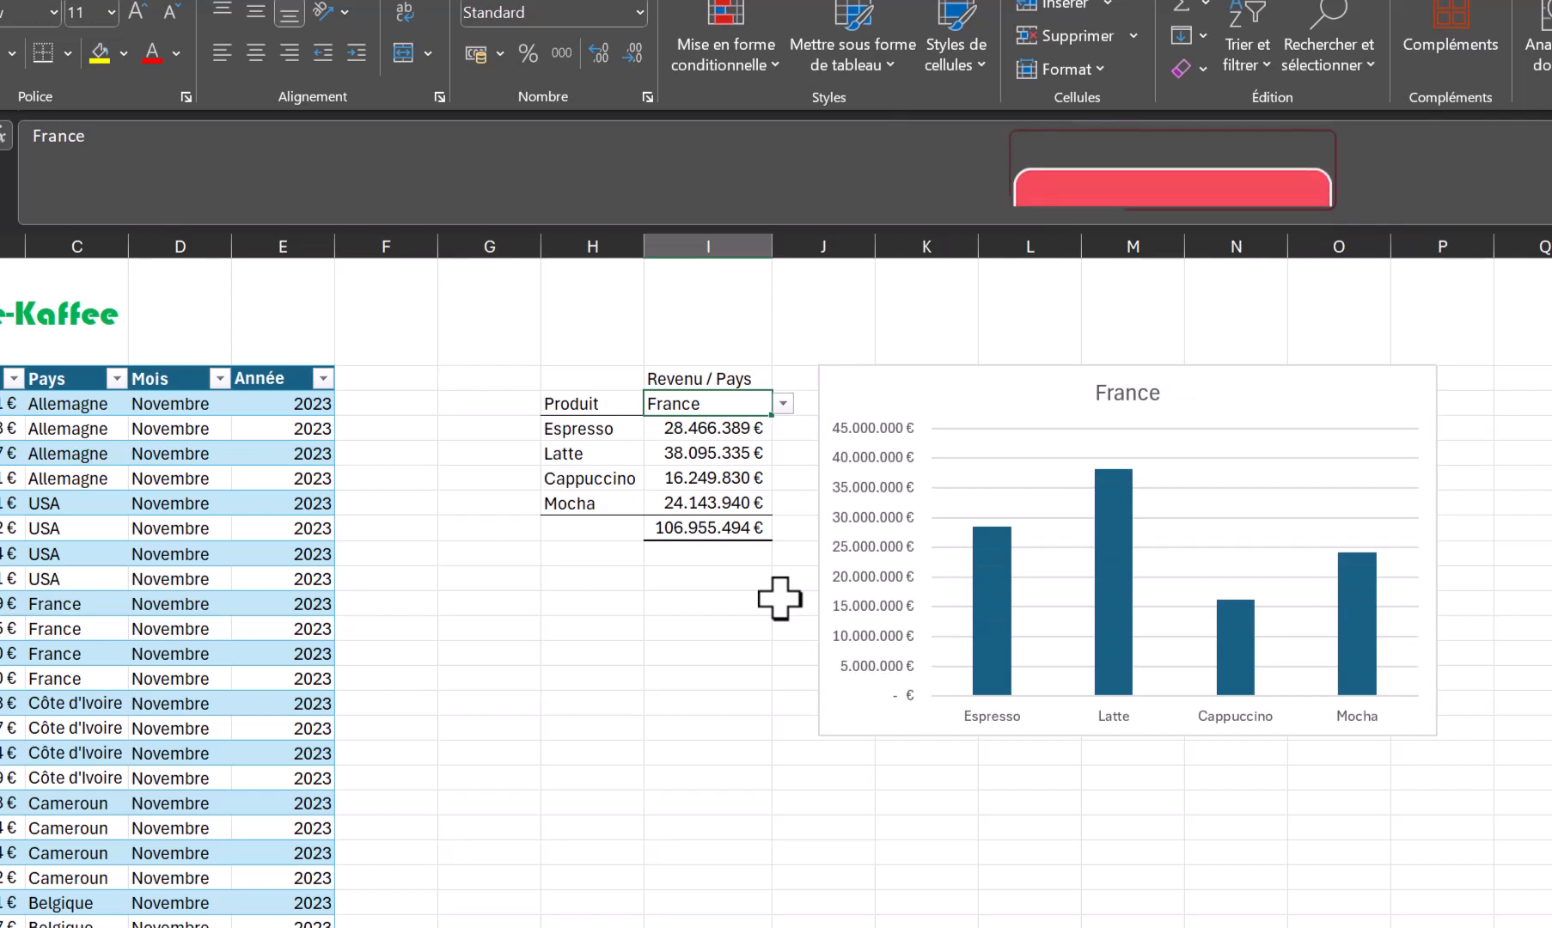
pyautogui.click(784, 404)
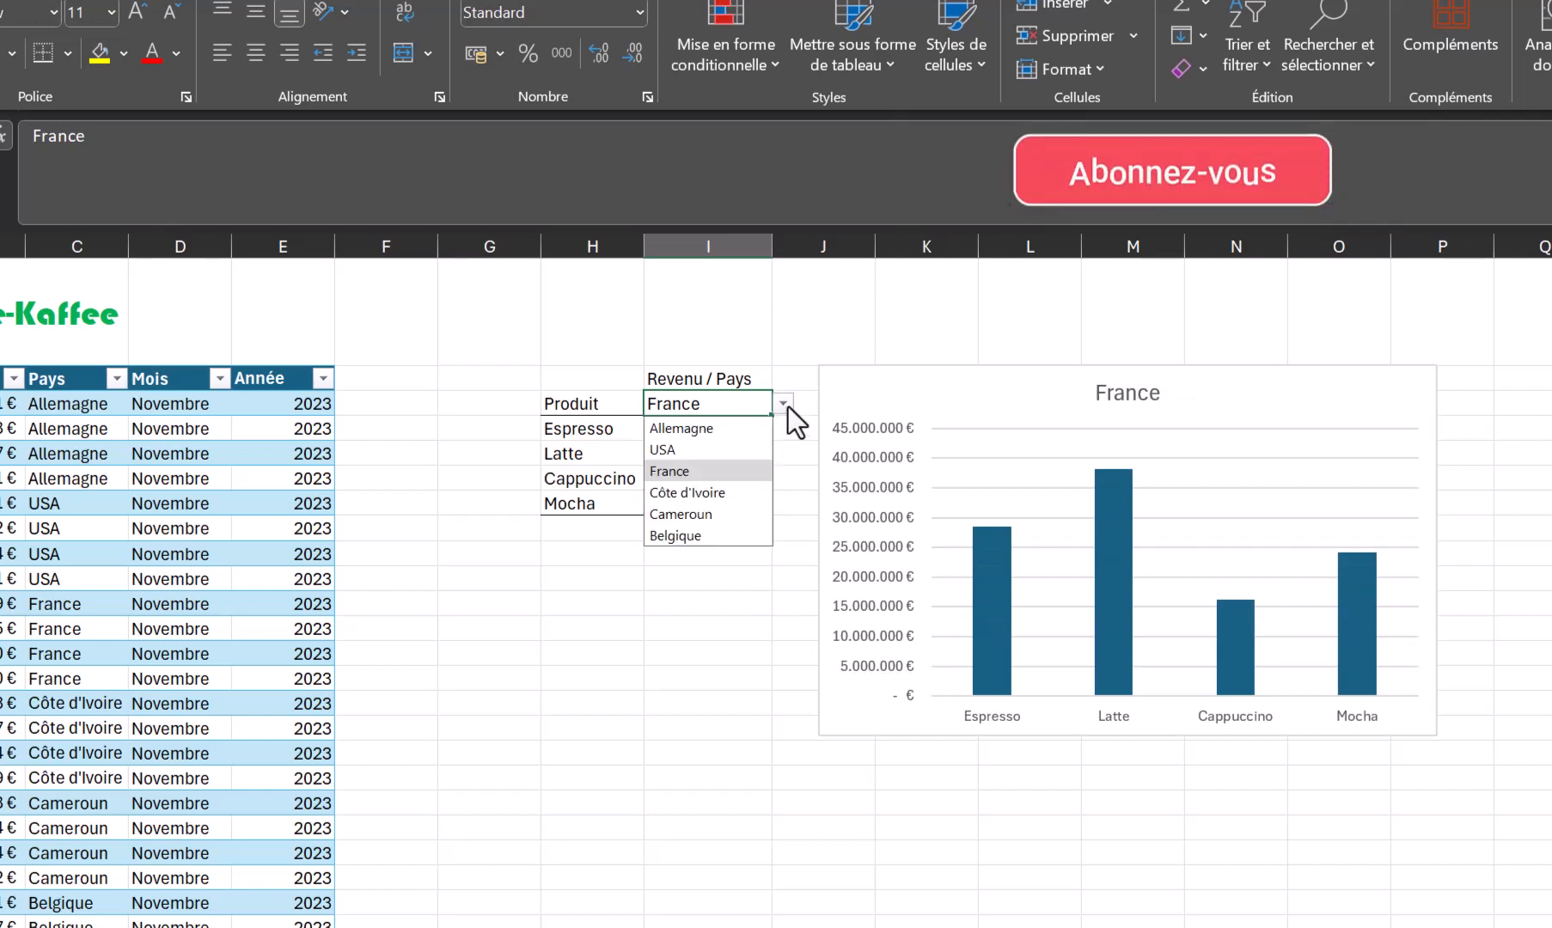
pyautogui.click(736, 448)
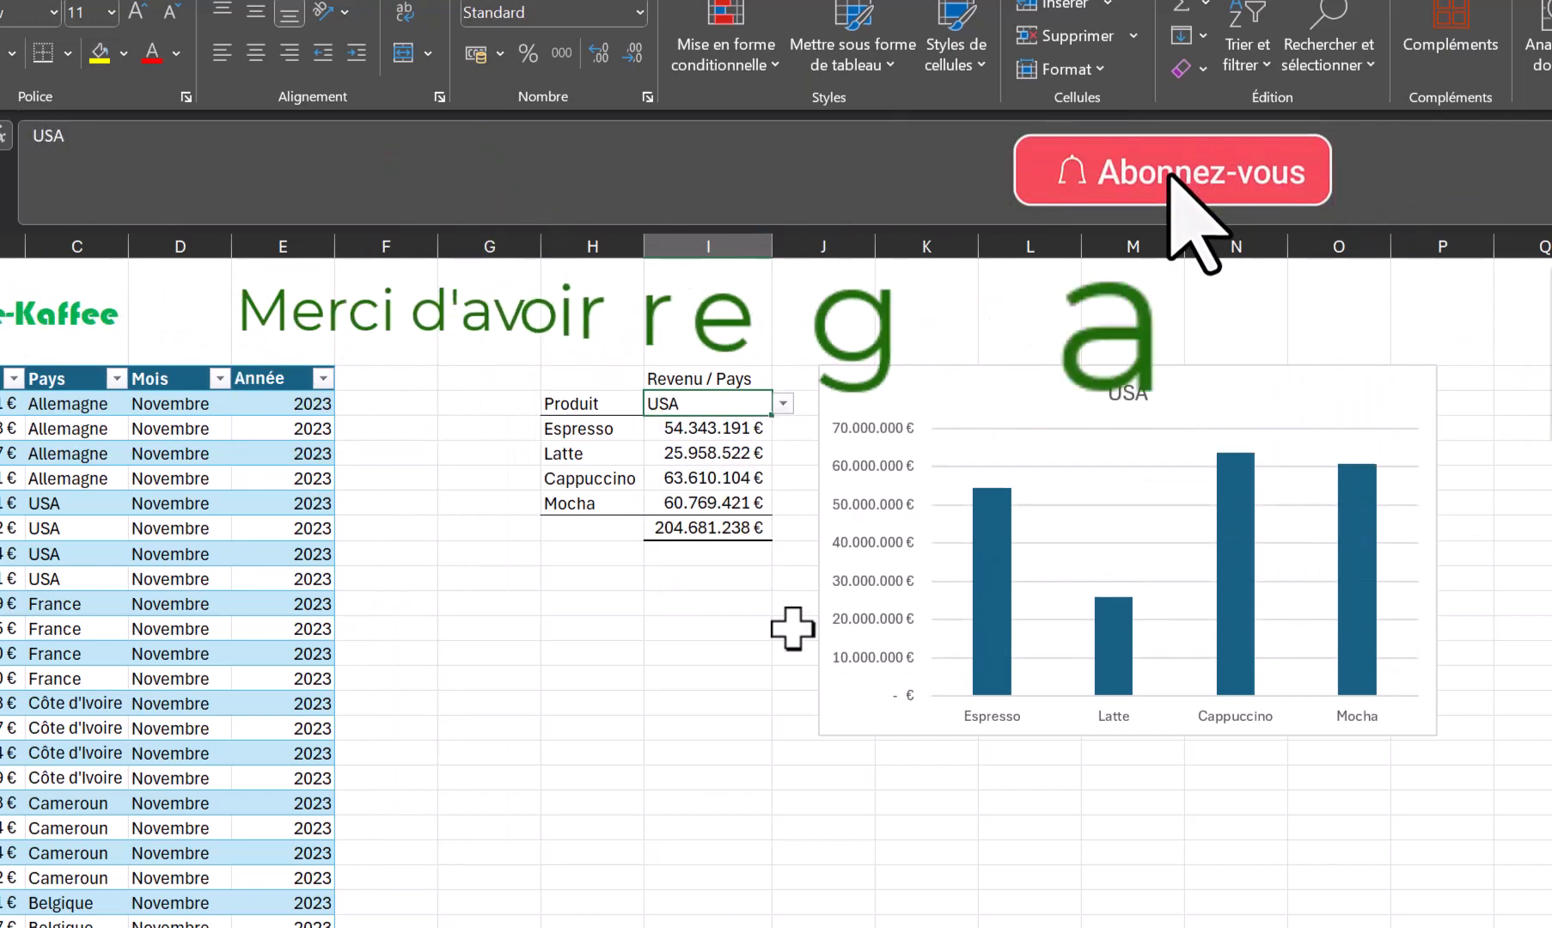
# Step: Choose Belgique from the country list in I3 and select the empty cell F2
pyautogui.click(785, 404)
pyautogui.click(737, 534)
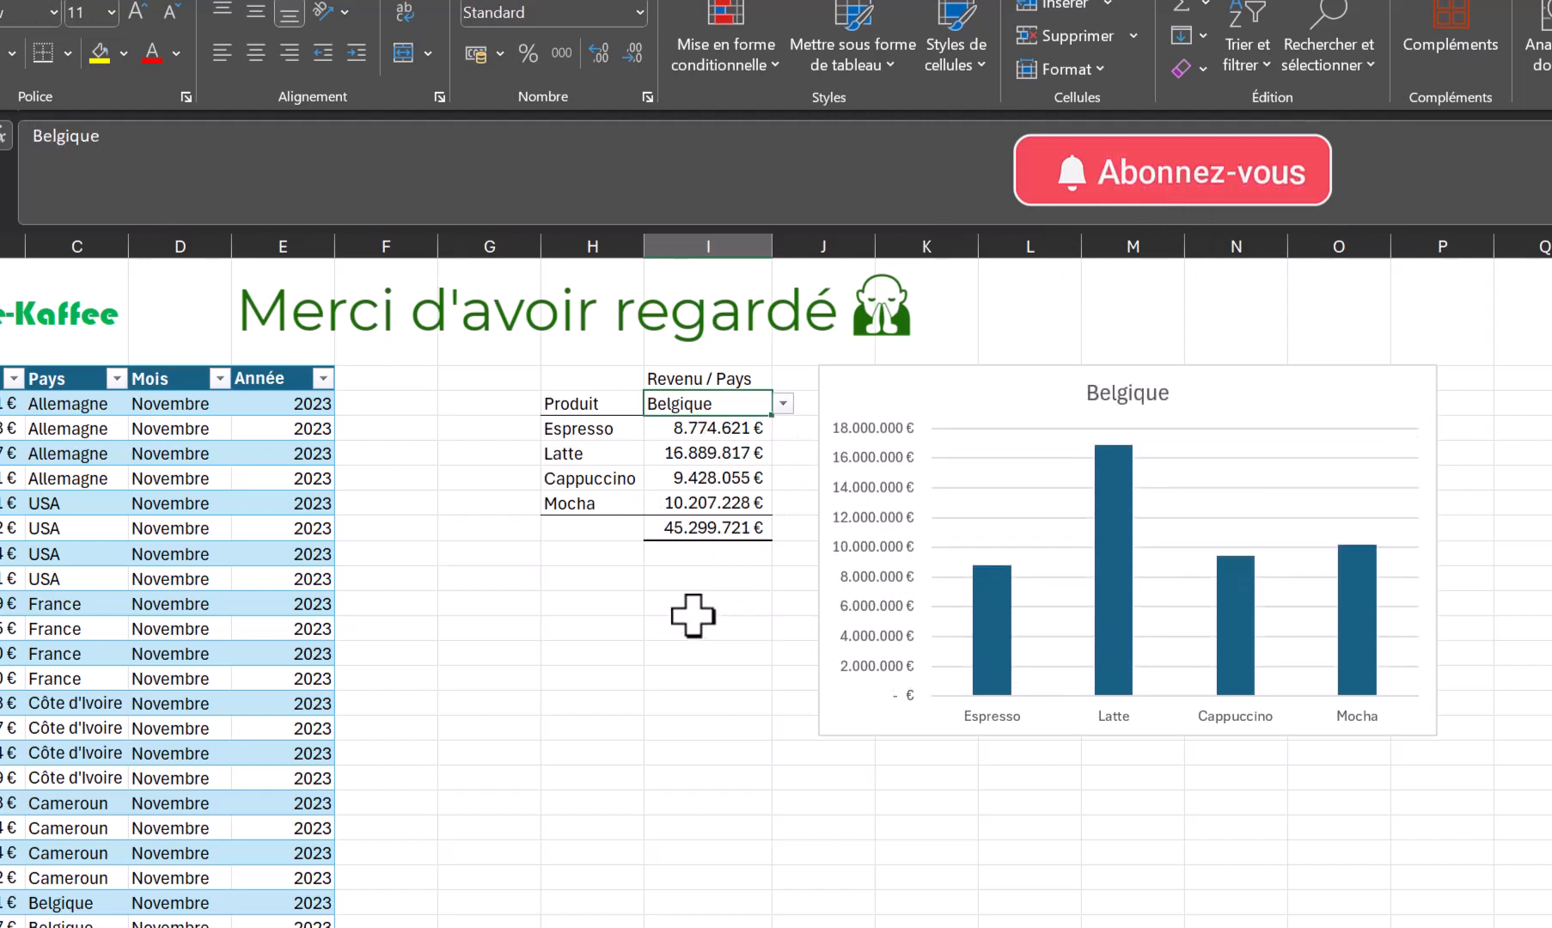
pyautogui.click(422, 379)
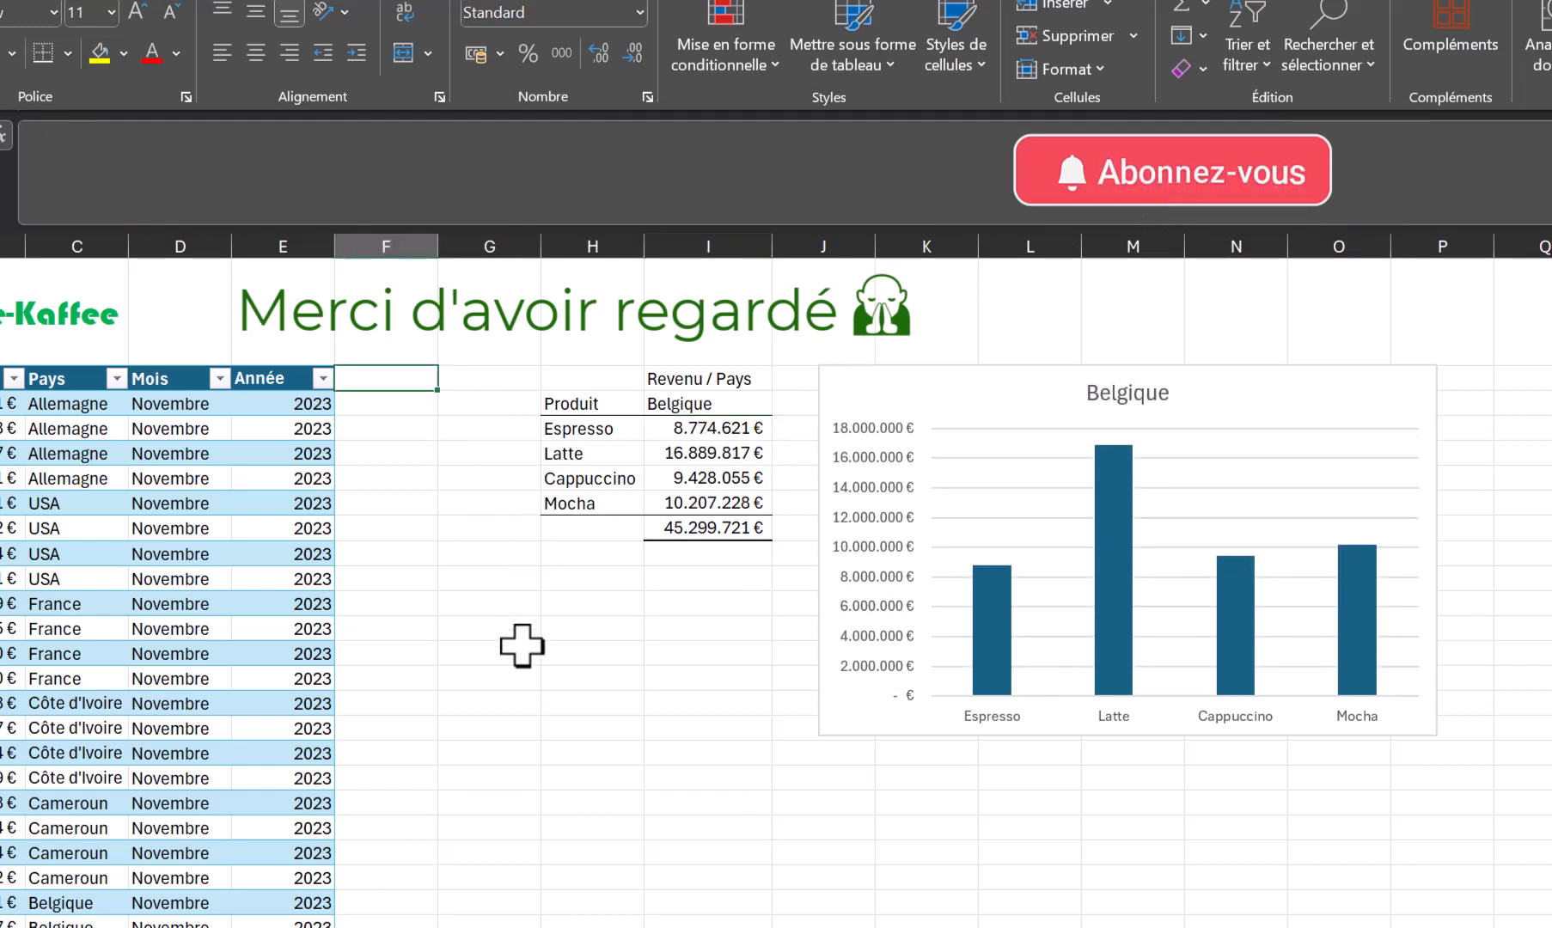